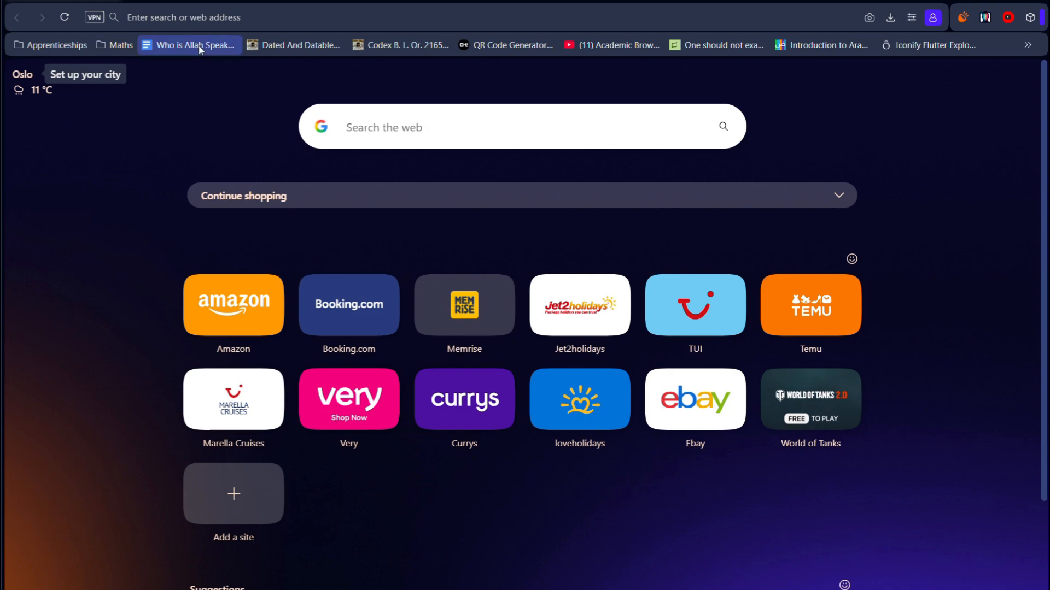
Step: Go to wickeditor.com and download Wick Editor 1.19 for Windows
{"action": "left_click", "coordinate": [232, 26]}
{"action": "type", "text": "w"}
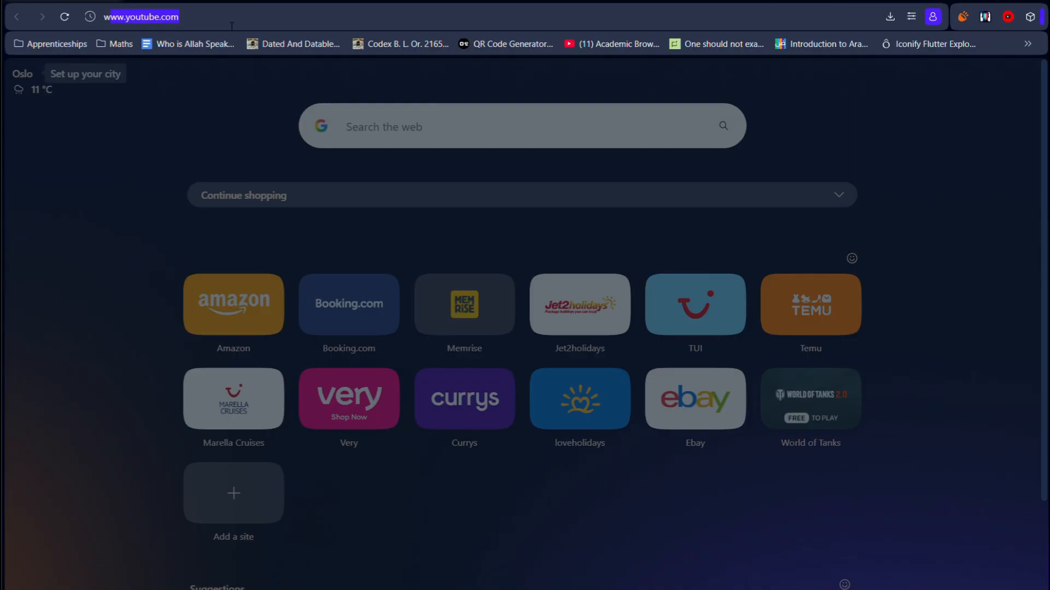
{"action": "type", "text": "ickeditor.co"}
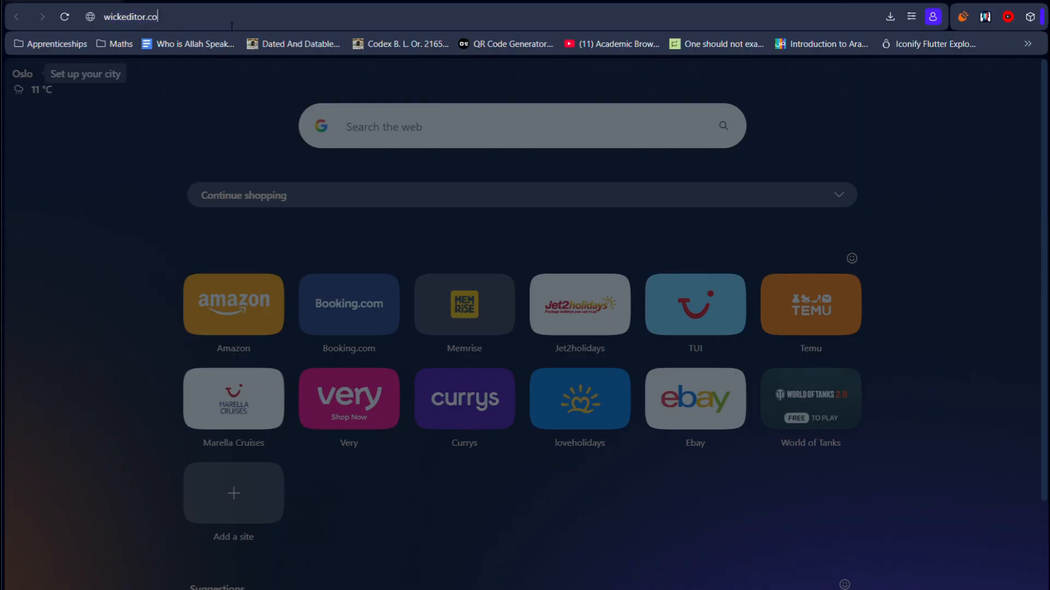
{"action": "type", "text": "m"}
{"action": "key", "text": "Return"}
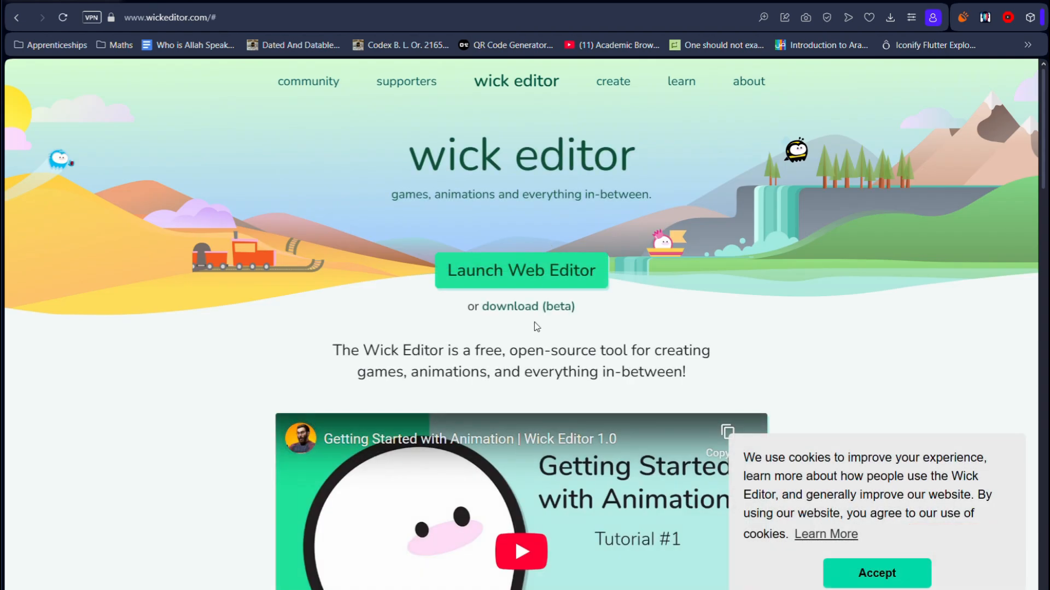
{"action": "left_click", "coordinate": [535, 308]}
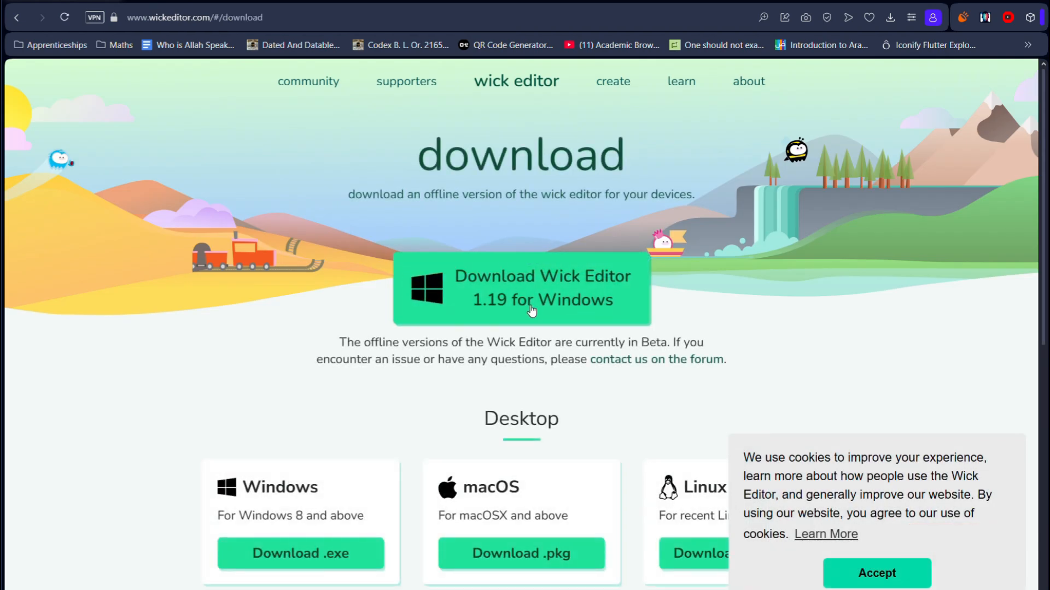
{"action": "left_click", "coordinate": [529, 310]}
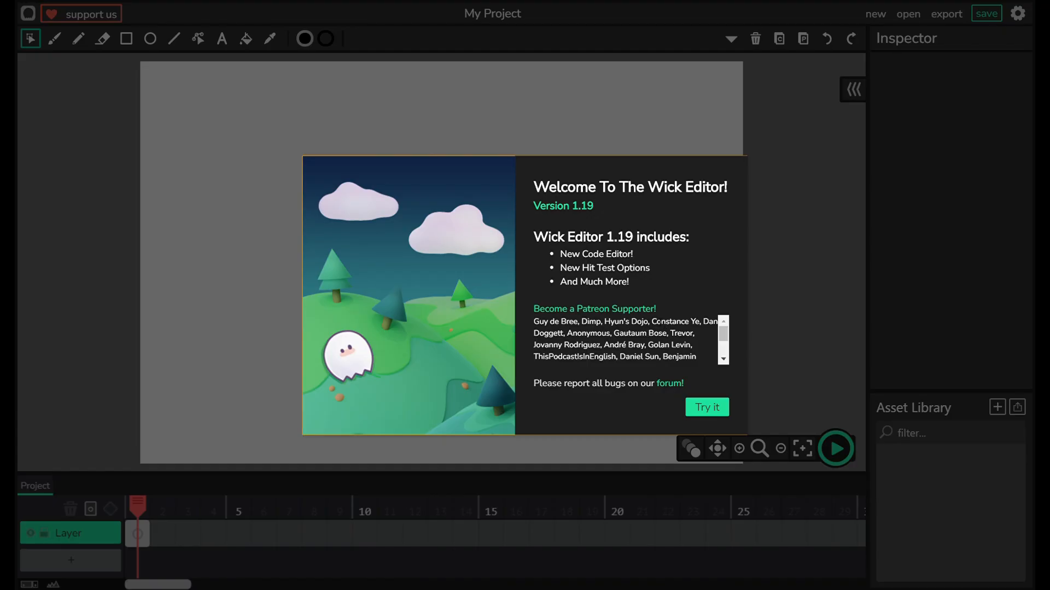
Step: Switch to Wick Editor, set the project to the 1080p preset at 24 FPS, and enlarge the timeline area
{"action": "left_click", "coordinate": [718, 410]}
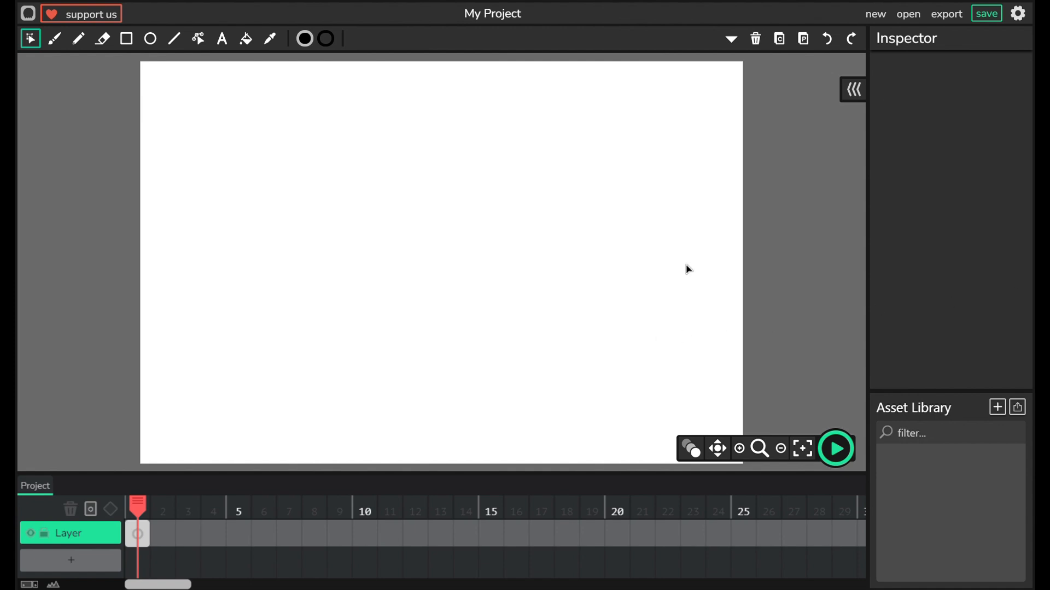
{"action": "left_click", "coordinate": [1016, 14]}
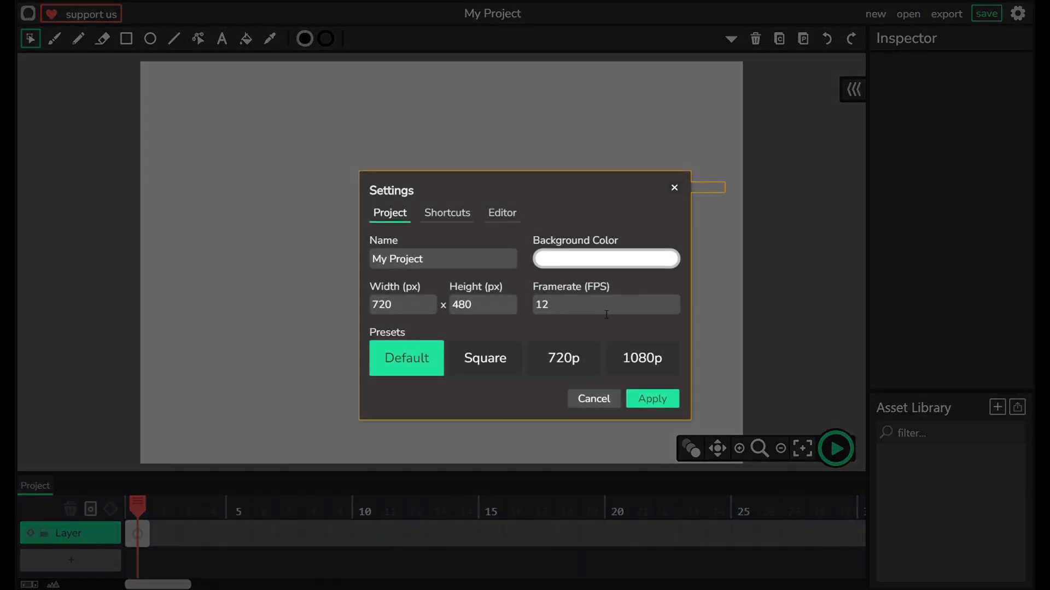
{"action": "left_click", "coordinate": [561, 310]}
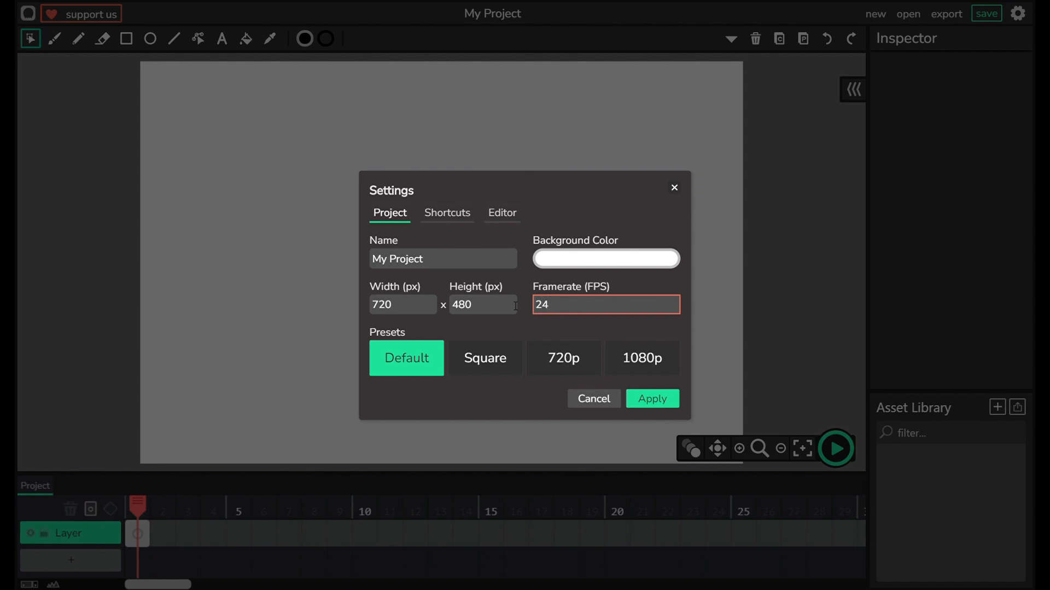
{"action": "left_click", "coordinate": [623, 356]}
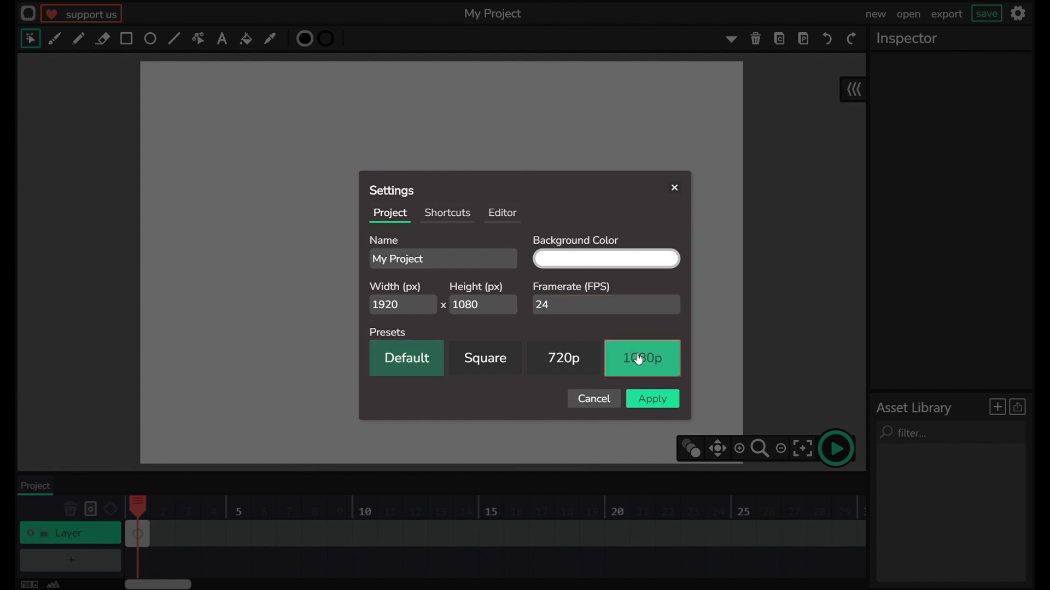
{"action": "left_click", "coordinate": [655, 399]}
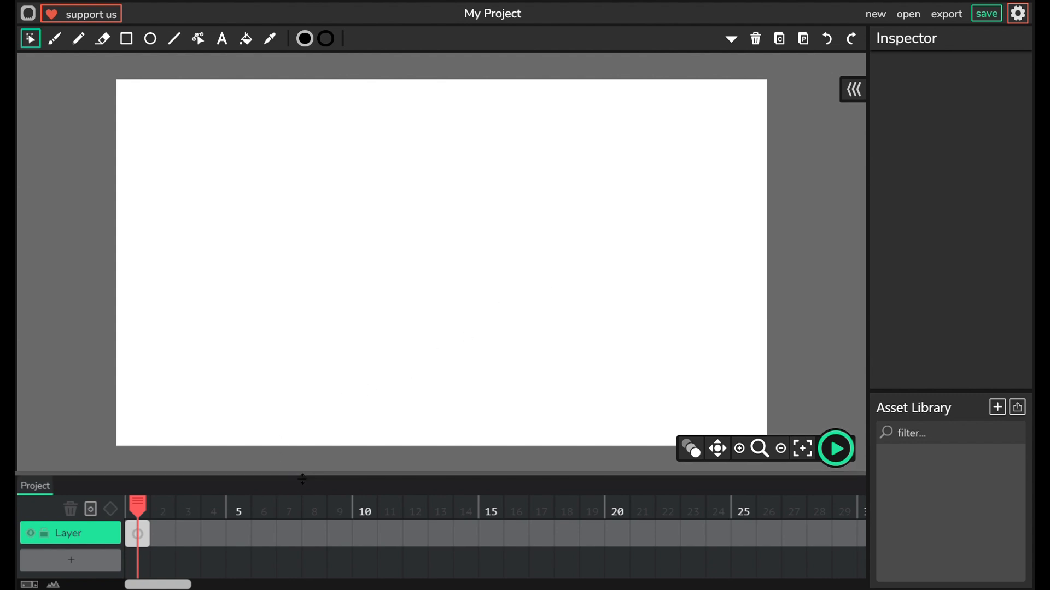
{"action": "left_click_drag", "start_coordinate": [294, 473], "coordinate": [305, 452]}
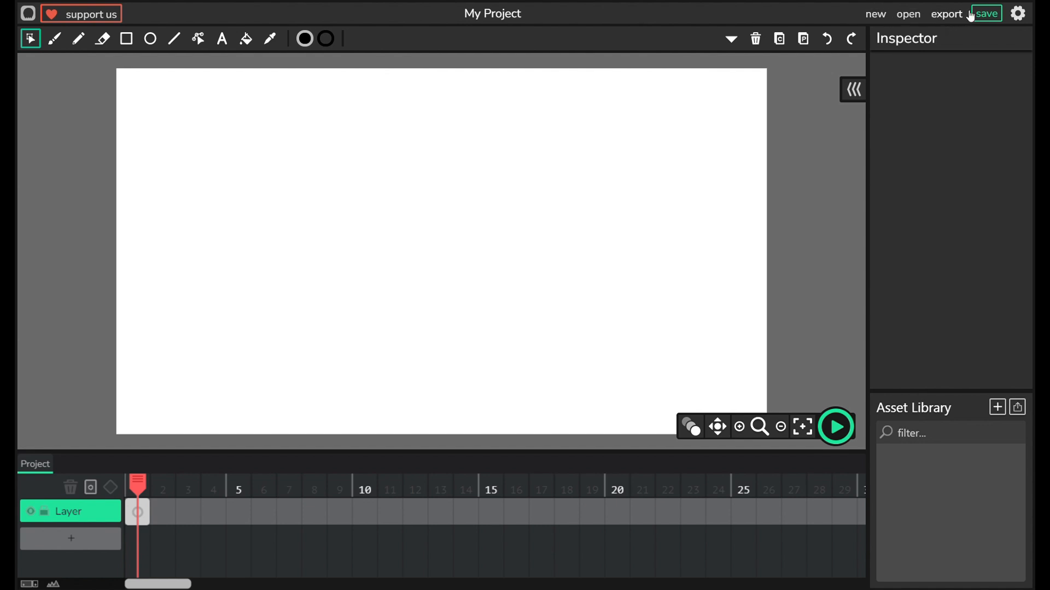
Step: Change the project canvas to 1200 × 1200 px with a dark purple background
{"action": "left_click", "coordinate": [1014, 14]}
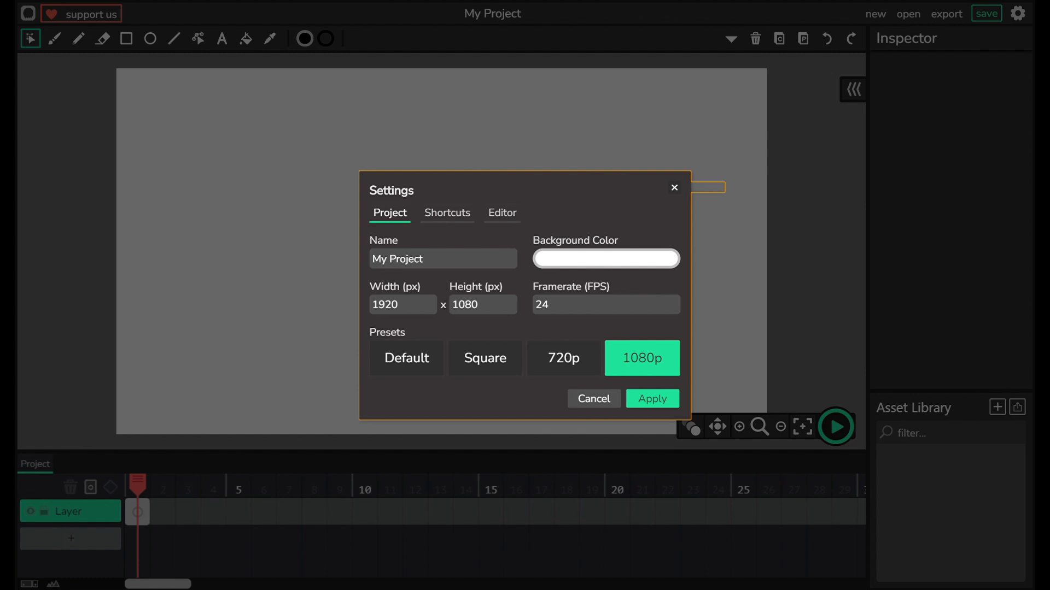
{"action": "left_click", "coordinate": [490, 373]}
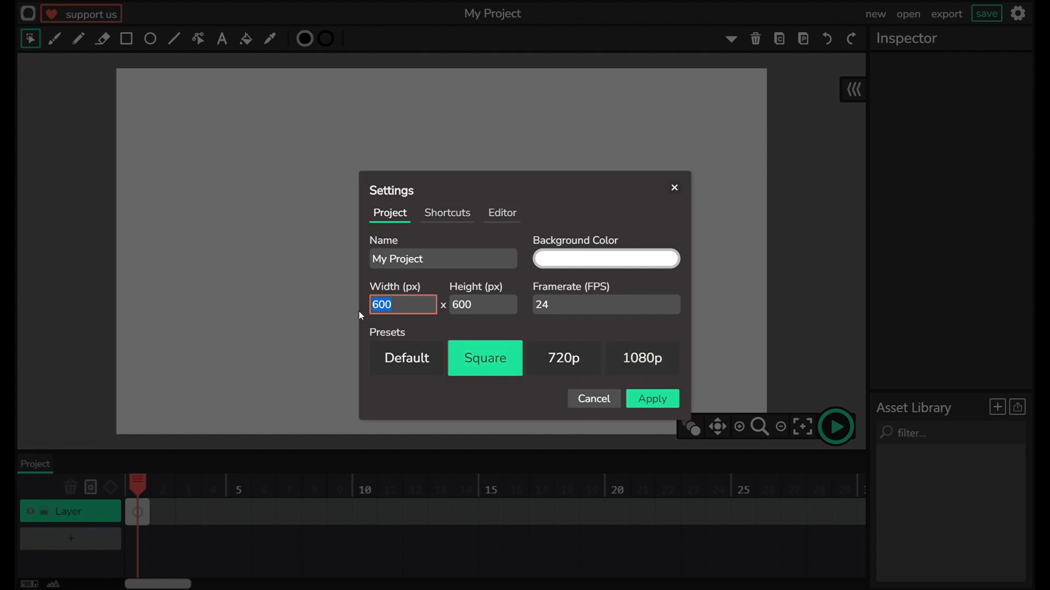
{"action": "type", "text": "1200"}
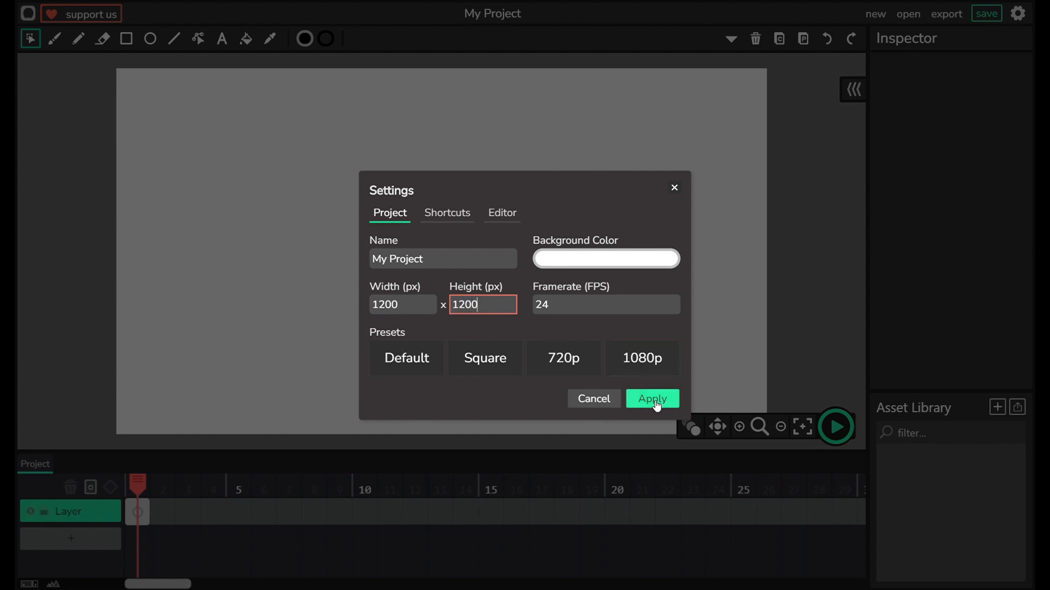
{"action": "left_click", "coordinate": [601, 261]}
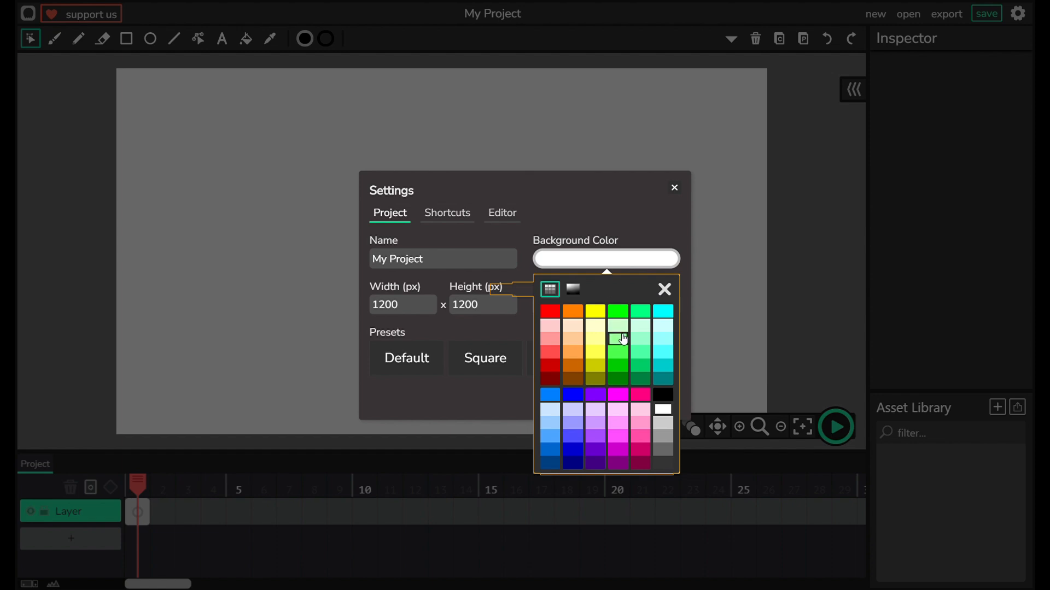
{"action": "left_click", "coordinate": [600, 468]}
{"action": "left_click", "coordinate": [647, 227]}
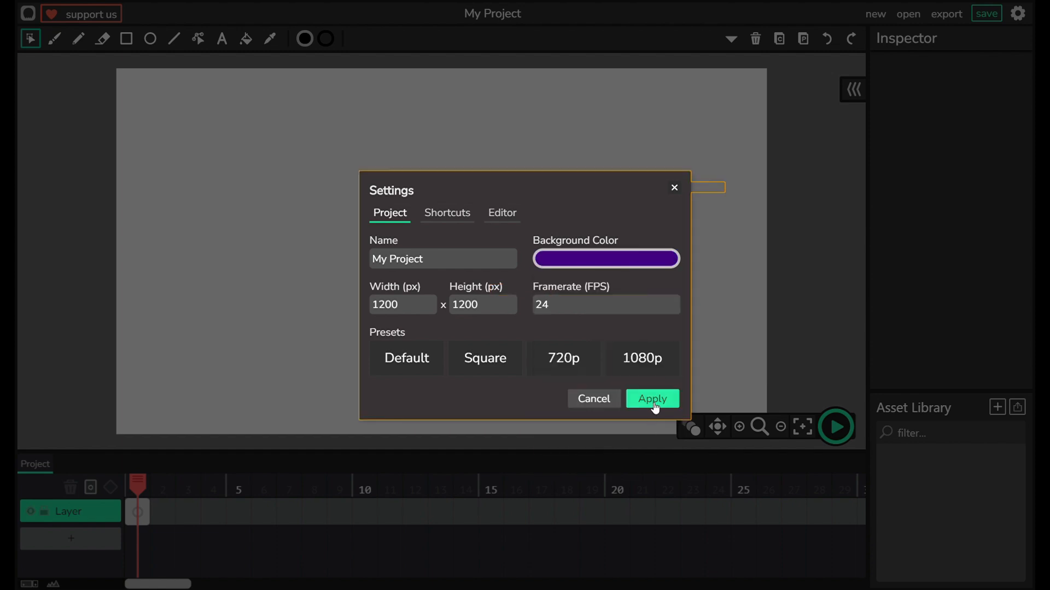
{"action": "left_click", "coordinate": [654, 399]}
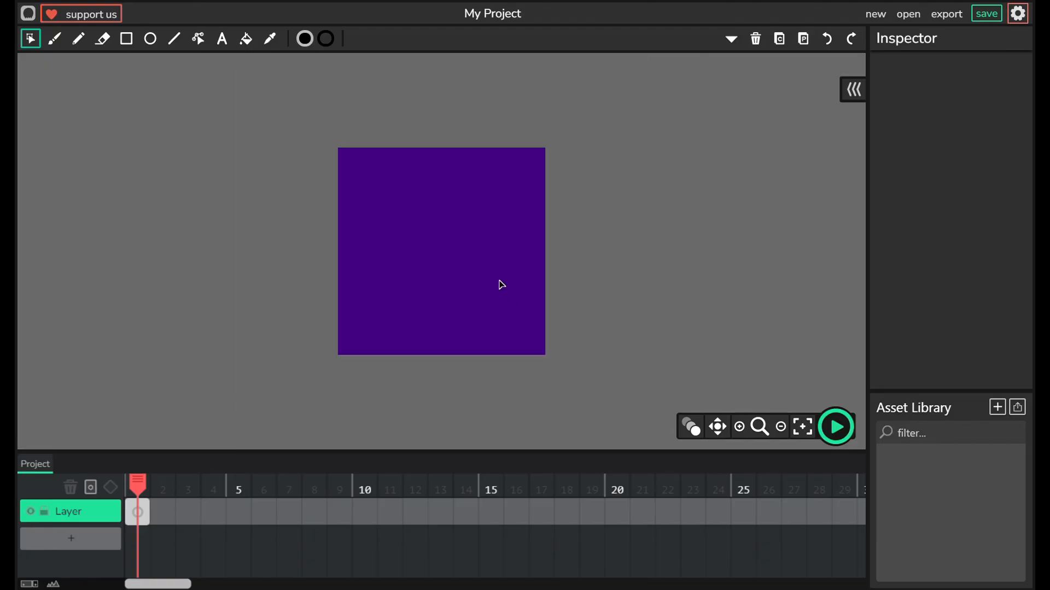
Step: Import Picture1.png onto the canvas, scale it down to about 903 × 808 px and reposition it near the centre
{"action": "left_click_drag", "start_coordinate": [495, 271], "coordinate": [468, 295]}
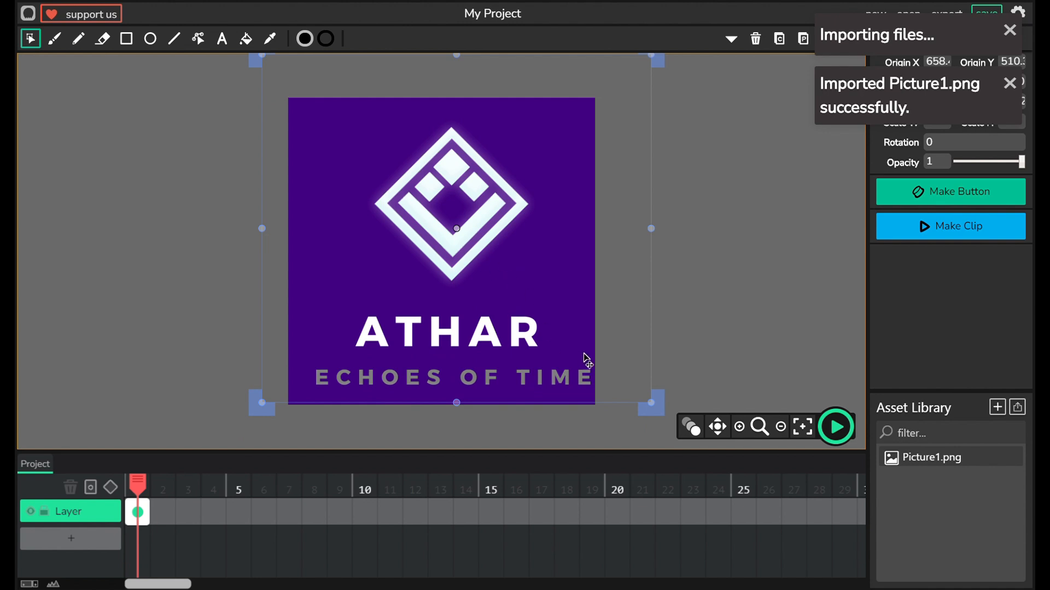
{"action": "left_click_drag", "start_coordinate": [650, 403], "coordinate": [572, 358]}
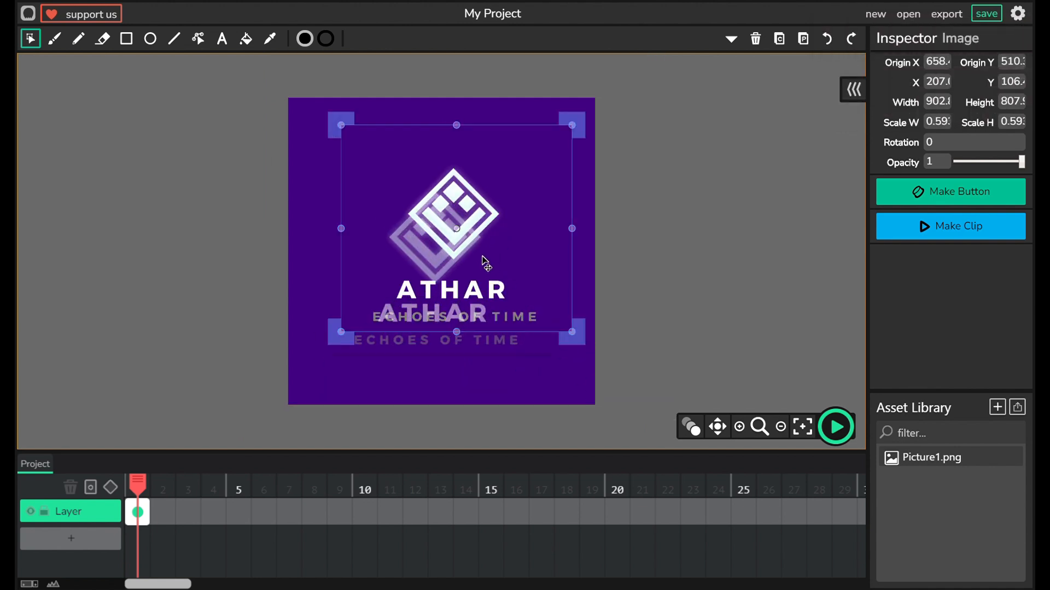
{"action": "left_click_drag", "start_coordinate": [504, 240], "coordinate": [502, 262]}
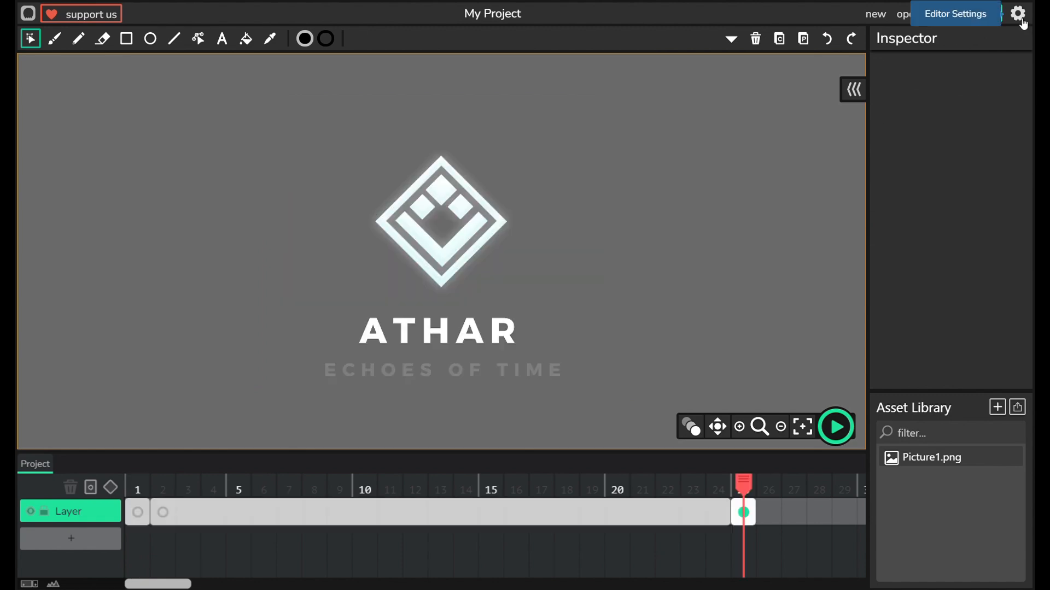
Step: Check the transparency of the background colour in the project settings
{"action": "left_click", "coordinate": [1017, 22]}
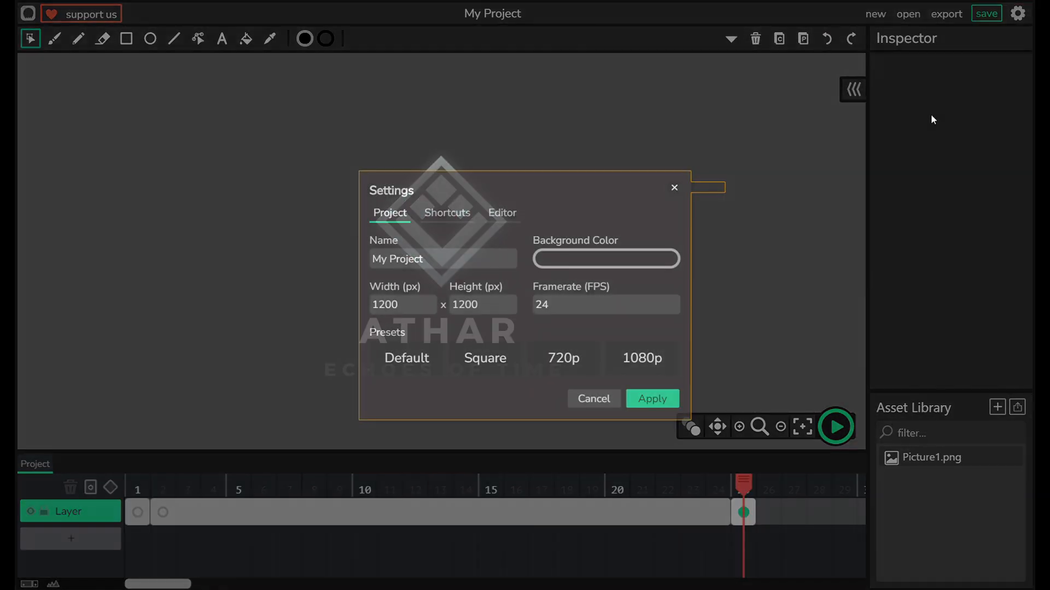
{"action": "left_click", "coordinate": [561, 261]}
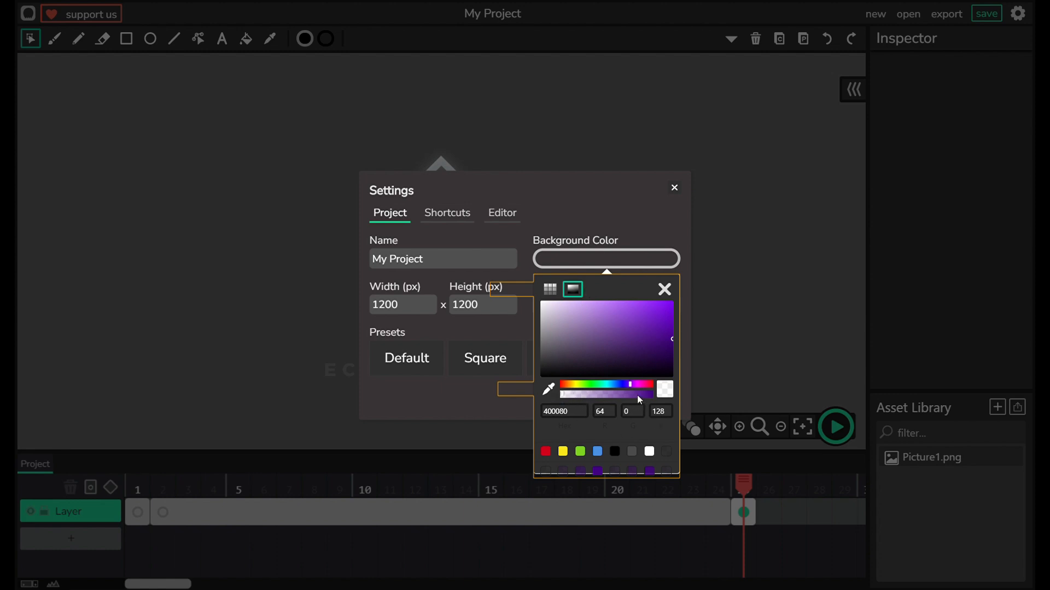
{"action": "left_click", "coordinate": [977, 64]}
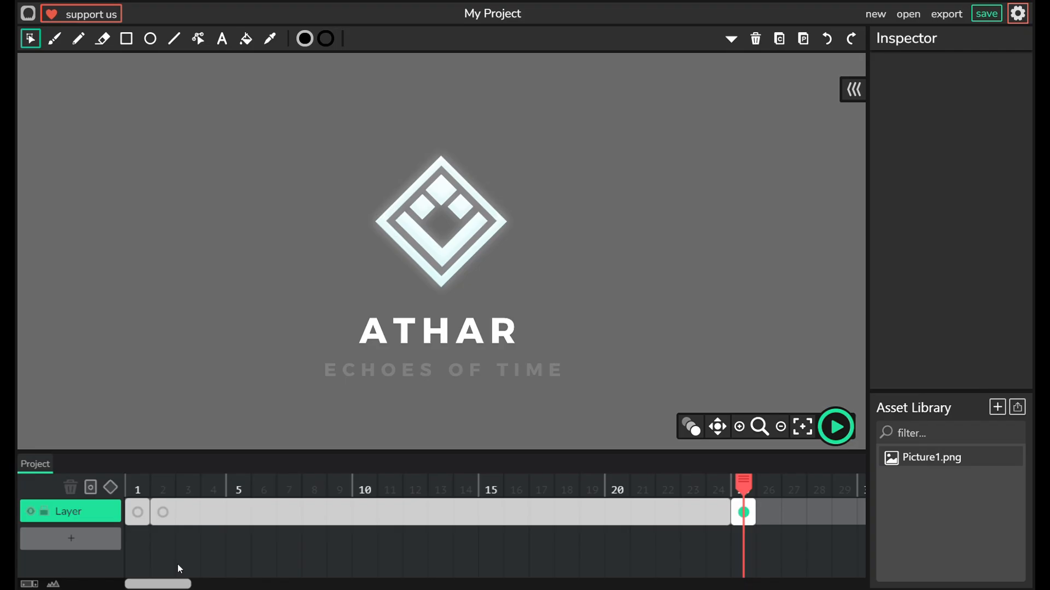
Step: Add a second layer and draw a black rectangle about 2008 × 1251 px on its first frame
{"action": "left_click", "coordinate": [87, 544]}
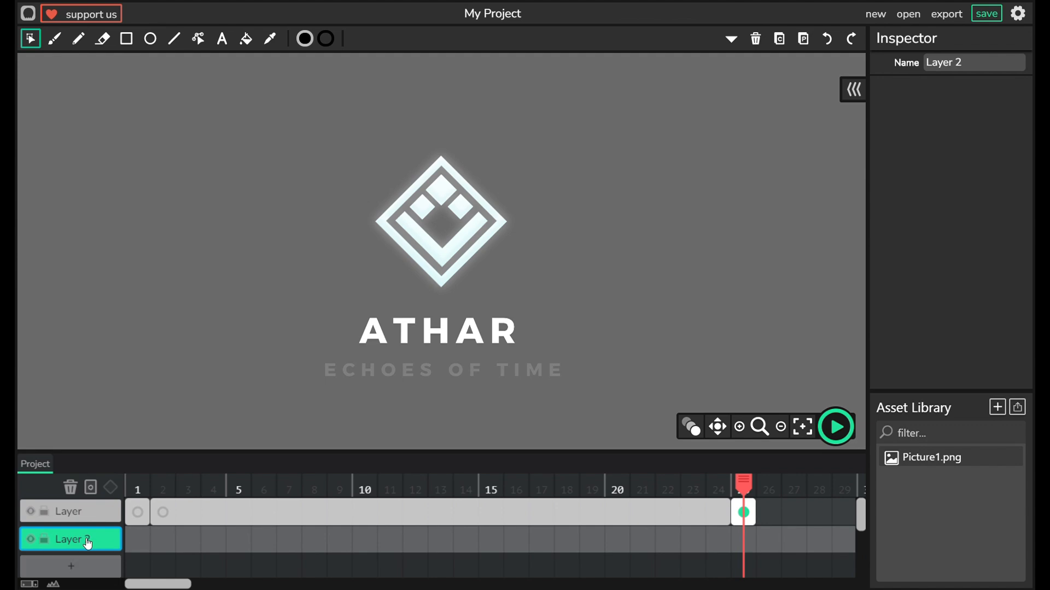
{"action": "left_click", "coordinate": [143, 544]}
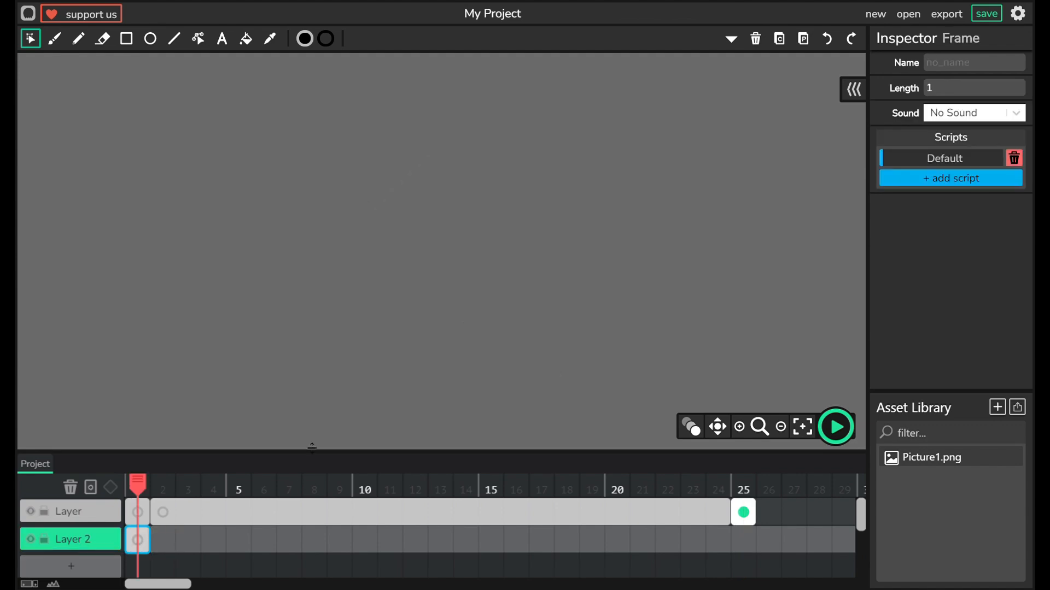
{"action": "left_click", "coordinate": [128, 40]}
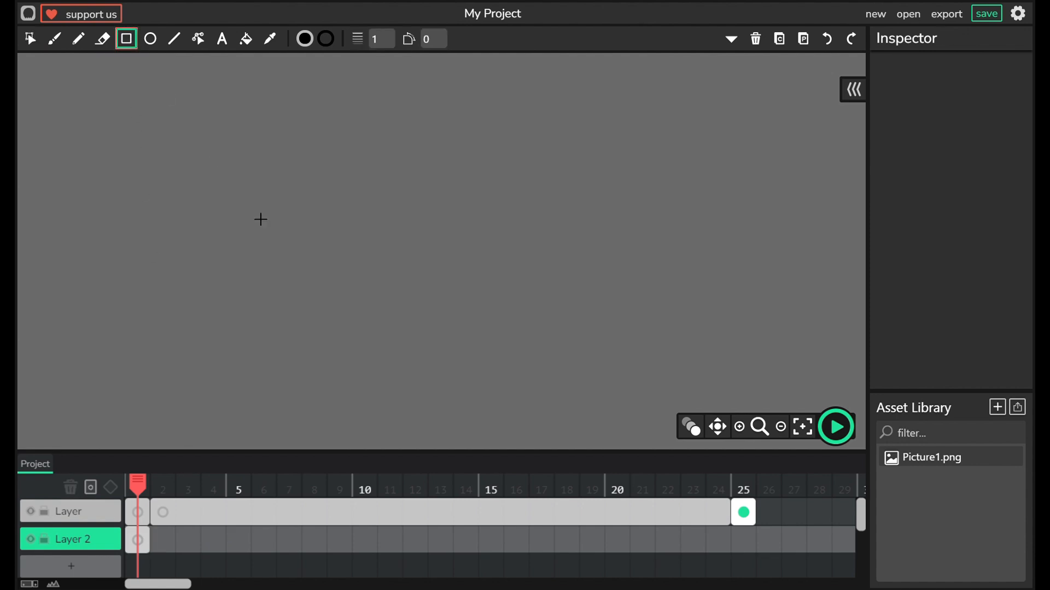
{"action": "left_click_drag", "start_coordinate": [259, 129], "coordinate": [726, 421]}
{"action": "scroll", "coordinate": [492, 275], "scroll_direction": "down", "scroll_amount": 3}
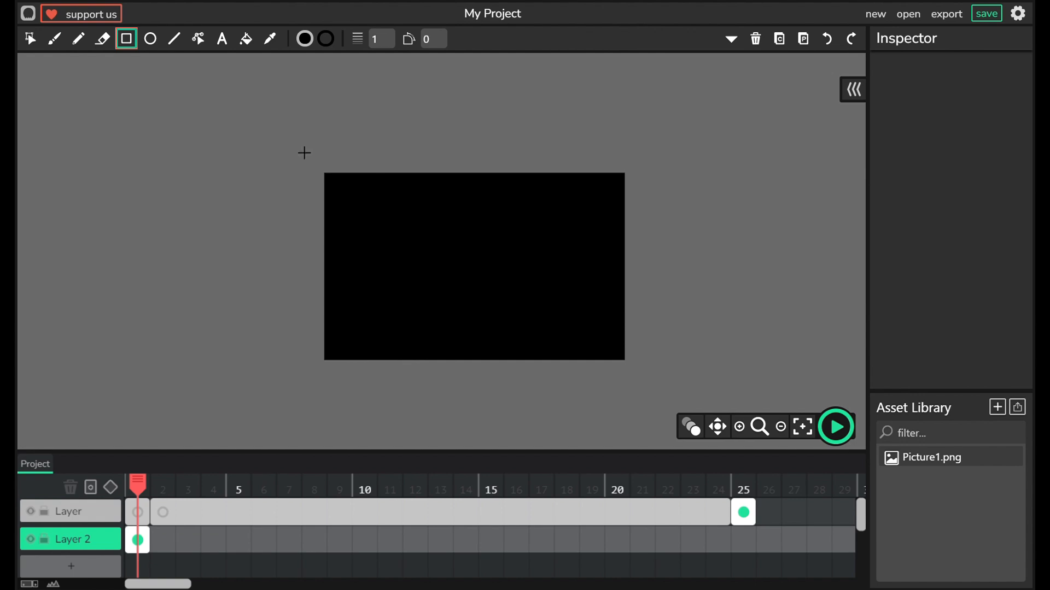
Step: Stretch the black rectangle vertically to a height of about 2215 px
{"action": "left_click", "coordinate": [30, 39]}
{"action": "left_click", "coordinate": [519, 280]}
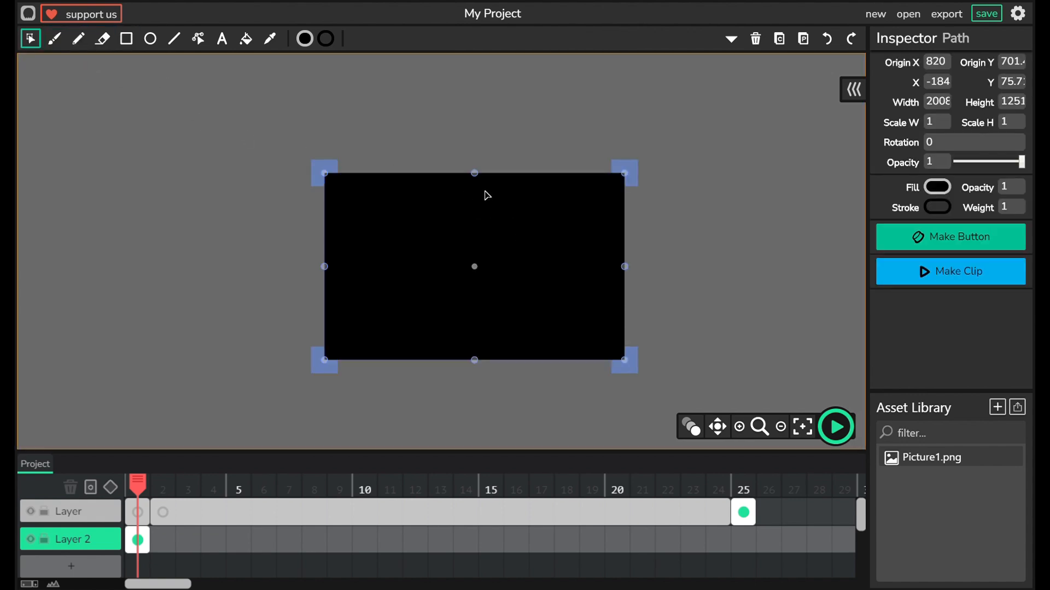
{"action": "left_click_drag", "start_coordinate": [507, 121], "coordinate": [507, 101]}
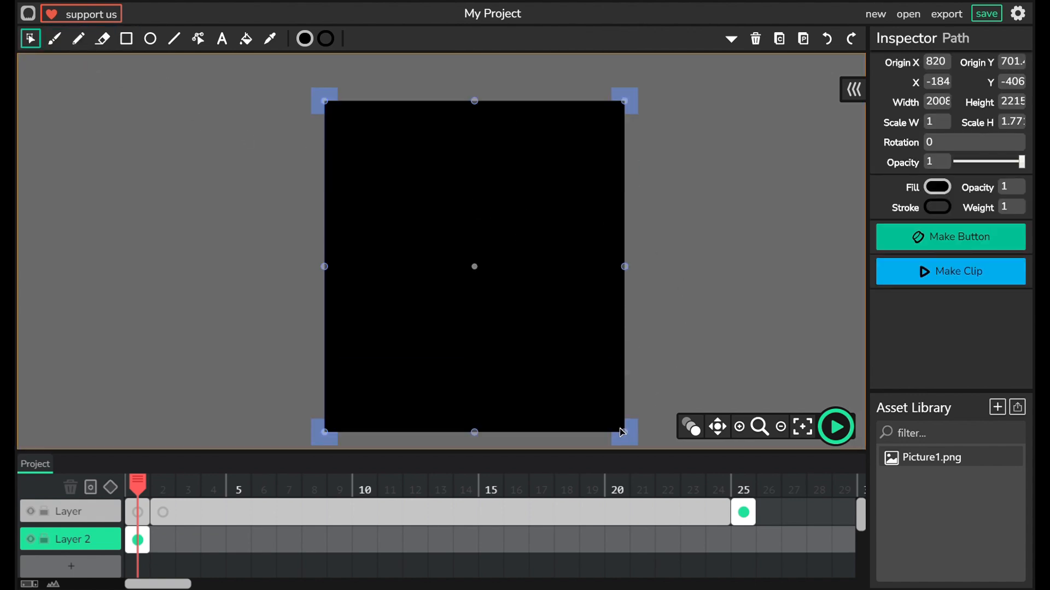
Step: Extend Layer 2's frame to a length of 25 and widen the black rectangle behind the logo to about 3523 px
{"action": "left_click_drag", "start_coordinate": [154, 548], "coordinate": [756, 548]}
{"action": "left_click", "coordinate": [755, 488]}
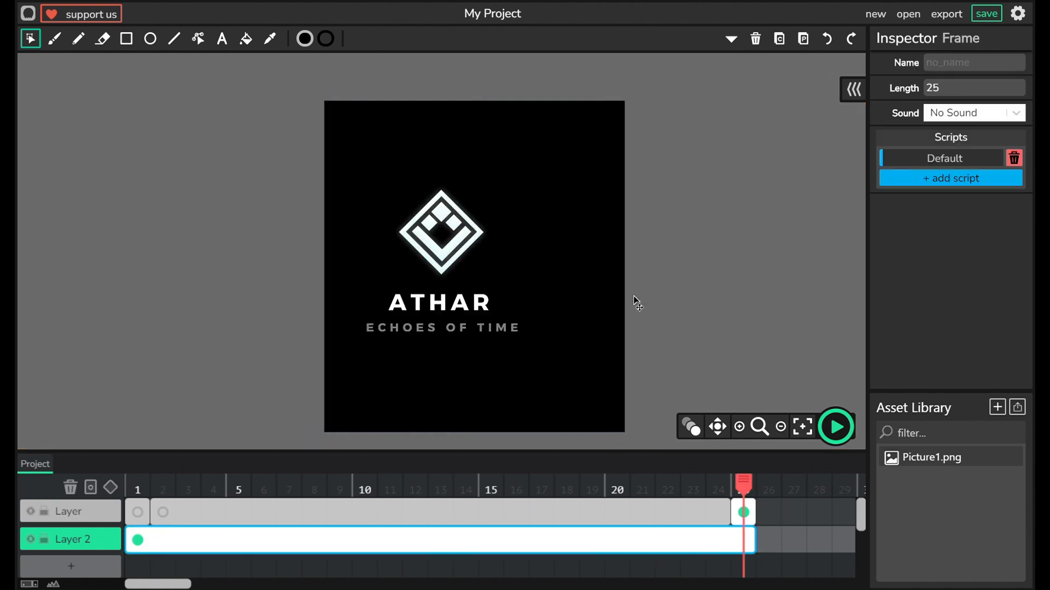
{"action": "left_click", "coordinate": [565, 313]}
{"action": "left_click_drag", "start_coordinate": [231, 295], "coordinate": [211, 295]}
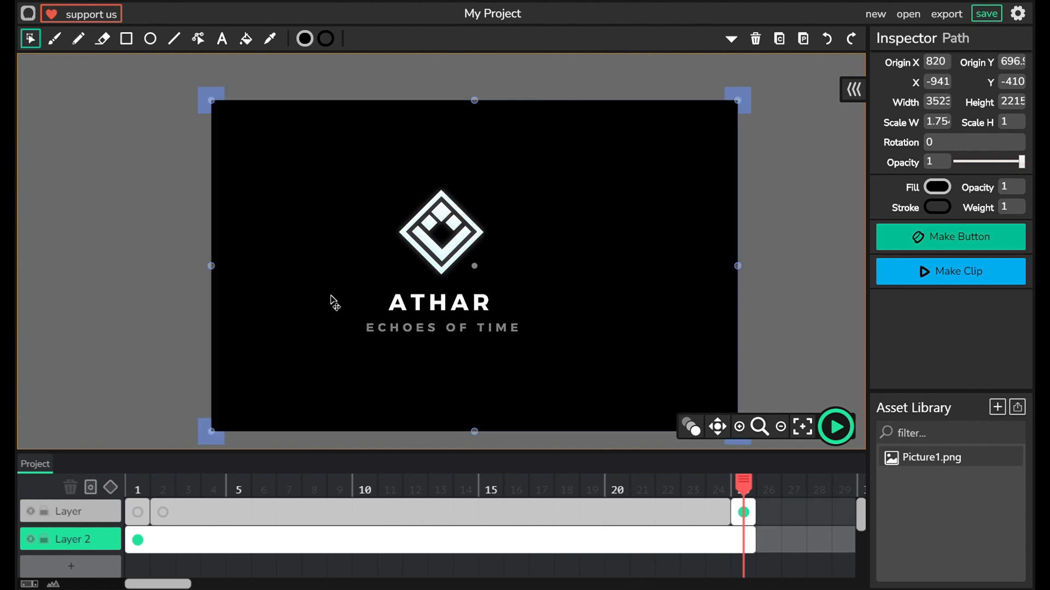
{"action": "left_click_drag", "start_coordinate": [714, 285], "coordinate": [683, 287]}
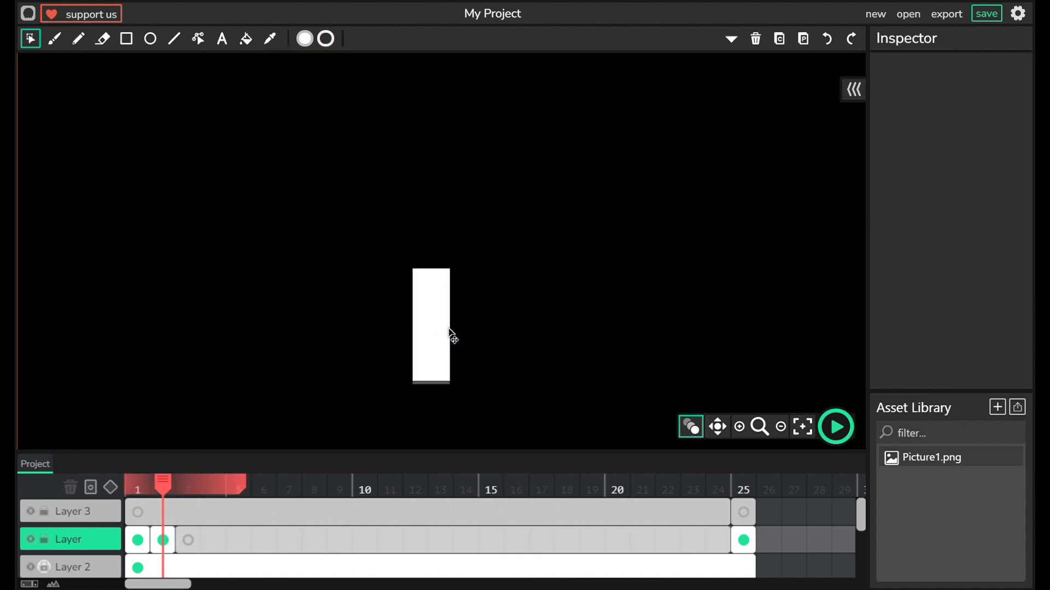
Step: Place a taller upright white bar, about 78 × 402 px, on frame 3 of the layer named Layer
{"action": "left_click", "coordinate": [197, 550]}
{"action": "key", "text": "ctrl+v"}
{"action": "mouse_move", "coordinate": [450, 385]}
{"action": "left_mouse_down"}
{"action": "mouse_move", "coordinate": [452, 413]}
{"action": "mouse_move", "coordinate": [451, 370]}
{"action": "left_mouse_up"}
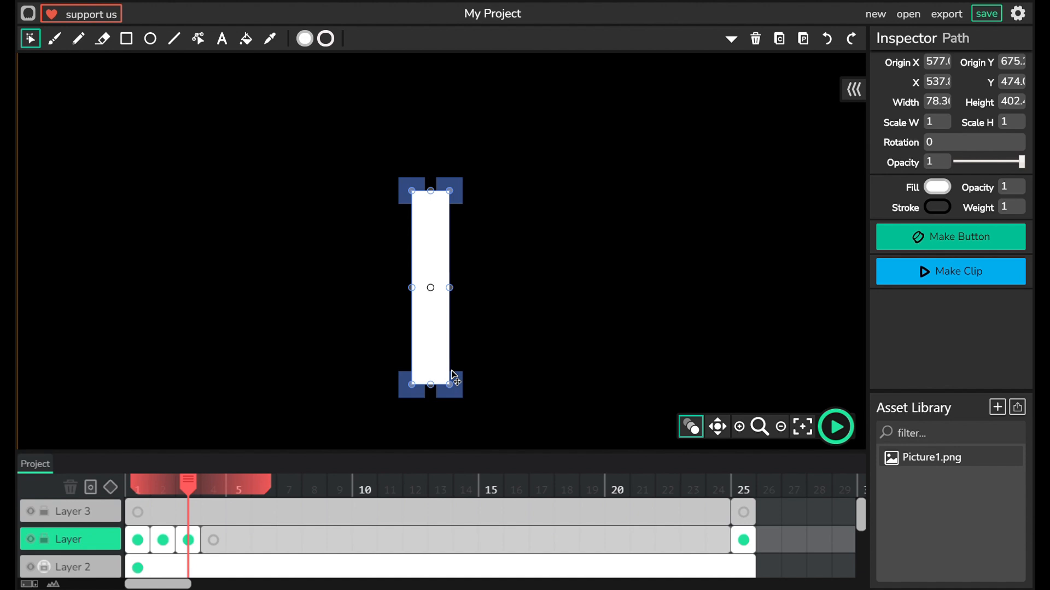
Step: On frame 4, paste two copies of the white bar and tilt them into a V, the left one at about -15.5°
{"action": "left_click", "coordinate": [211, 541]}
{"action": "key", "text": "ctrl+v"}
{"action": "key", "text": "ctrl+v"}
{"action": "left_click_drag", "start_coordinate": [452, 273], "coordinate": [441, 263]}
{"action": "left_click_drag", "start_coordinate": [458, 182], "coordinate": [475, 188]}
{"action": "left_click_drag", "start_coordinate": [457, 253], "coordinate": [472, 253]}
{"action": "left_click", "coordinate": [421, 235]}
{"action": "left_click_drag", "start_coordinate": [404, 183], "coordinate": [380, 192]}
{"action": "left_click_drag", "start_coordinate": [446, 278], "coordinate": [424, 278]}
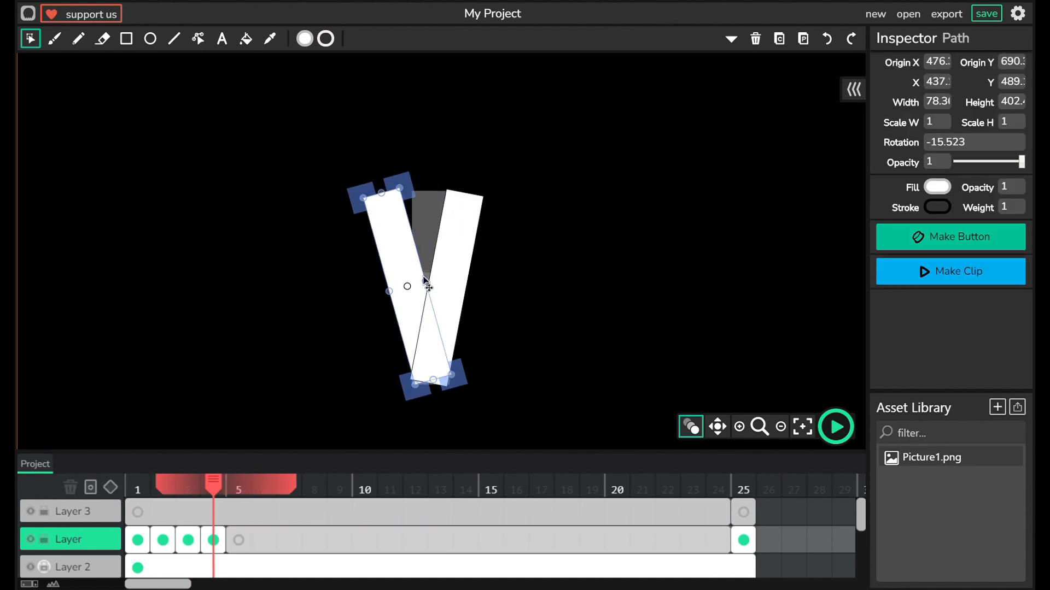
Step: On frame 5, set the right white bar's rotation to 45° and the left bar's rotation to -45°
{"action": "left_click", "coordinate": [238, 540]}
{"action": "left_click", "coordinate": [449, 282]}
{"action": "left_click_drag", "start_coordinate": [496, 200], "coordinate": [551, 249]}
{"action": "double_click", "coordinate": [941, 142]}
{"action": "type", "text": "45"}
{"action": "left_click", "coordinate": [398, 246]}
{"action": "double_click", "coordinate": [930, 143]}
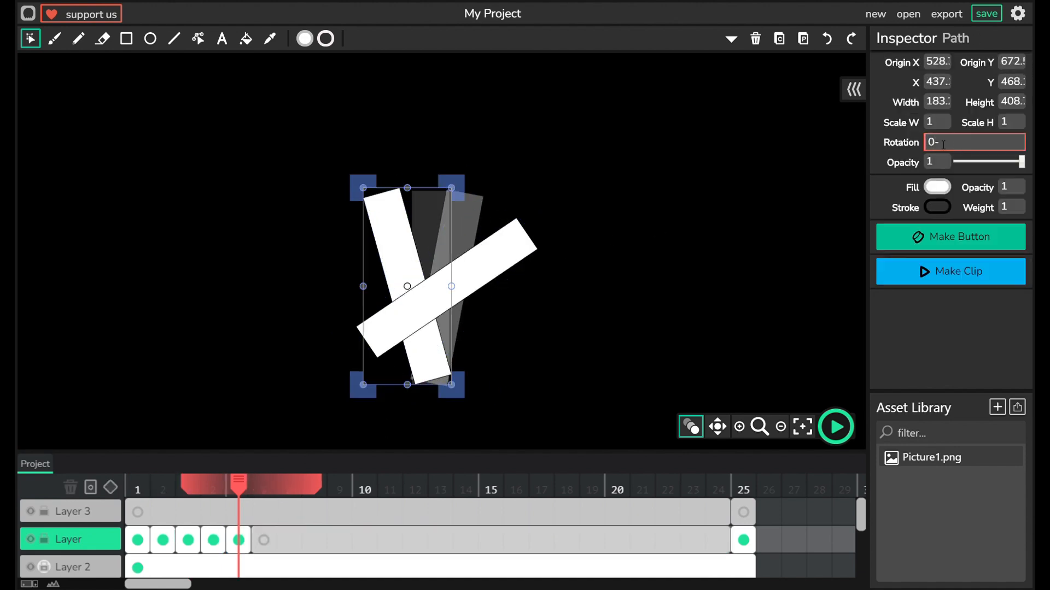
{"action": "type", "text": "-45"}
Step: Position the two tilted bars on frame 5 so their lower ends meet in a wide V with white outlines
{"action": "left_click_drag", "start_coordinate": [364, 260], "coordinate": [308, 296]}
{"action": "left_click_drag", "start_coordinate": [333, 227], "coordinate": [360, 223]}
{"action": "left_click", "coordinate": [465, 273]}
{"action": "left_click_drag", "start_coordinate": [557, 221], "coordinate": [549, 209]}
{"action": "left_click_drag", "start_coordinate": [465, 276], "coordinate": [513, 298]}
{"action": "left_click", "coordinate": [937, 206]}
{"action": "left_click_drag", "start_coordinate": [366, 333], "coordinate": [390, 322]}
{"action": "left_click", "coordinate": [564, 300]}
{"action": "left_click_drag", "start_coordinate": [524, 287], "coordinate": [522, 284]}
{"action": "left_click", "coordinate": [634, 328]}
Step: Set the outline colour to white for the short bar on frame 1 and step forward to frame 5
{"action": "left_click", "coordinate": [176, 513]}
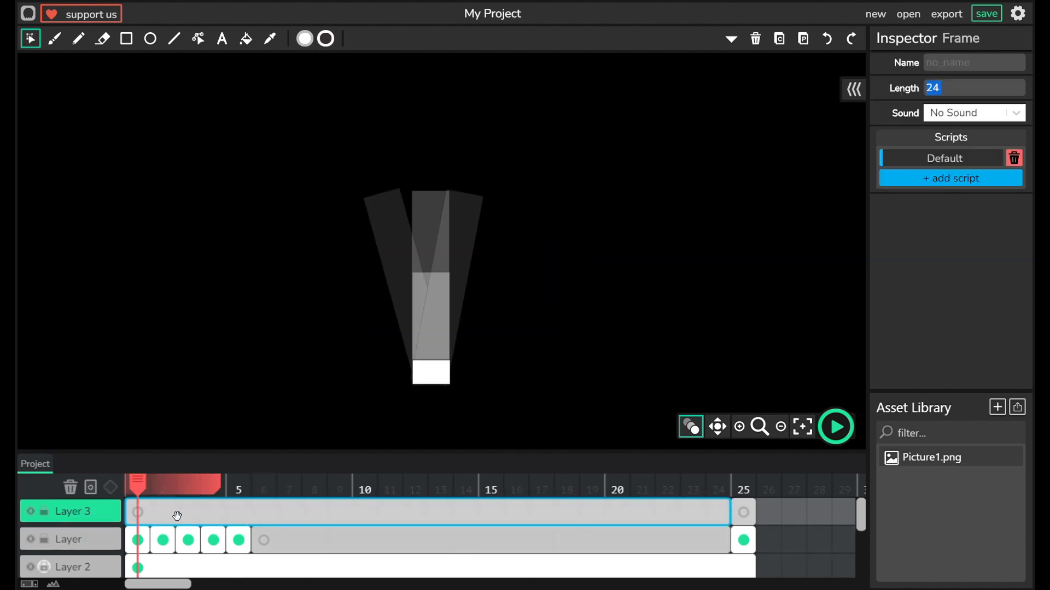
{"action": "left_click", "coordinate": [431, 372]}
{"action": "left_click", "coordinate": [325, 38]}
{"action": "left_click_drag", "start_coordinate": [367, 88], "coordinate": [210, 60]}
{"action": "left_click", "coordinate": [531, 342]}
{"action": "key", "text": "period"}
{"action": "key", "text": "period"}
{"action": "key", "text": "period"}
{"action": "key", "text": "period"}
{"action": "scroll", "coordinate": [506, 347], "scroll_direction": "down", "scroll_amount": 1}
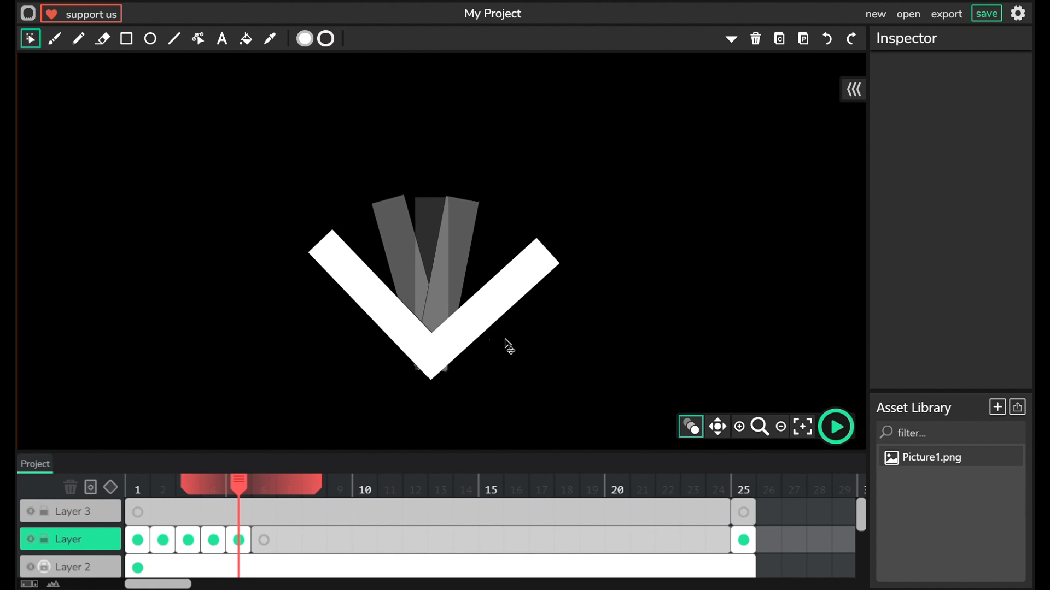
Step: Paste the wide V onto frame 6 and draw a small white square centred above it
{"action": "left_click", "coordinate": [238, 540]}
{"action": "left_click", "coordinate": [285, 540]}
{"action": "key", "text": "ctrl+v"}
{"action": "left_click", "coordinate": [126, 39]}
{"action": "left_click", "coordinate": [326, 39]}
{"action": "left_click", "coordinate": [305, 39]}
{"action": "left_click_drag", "start_coordinate": [409, 185], "coordinate": [450, 226]}
Step: Rotate the square on frame 6 into a diamond about 137 px wide and place it above the V's left arm
{"action": "left_click", "coordinate": [30, 38]}
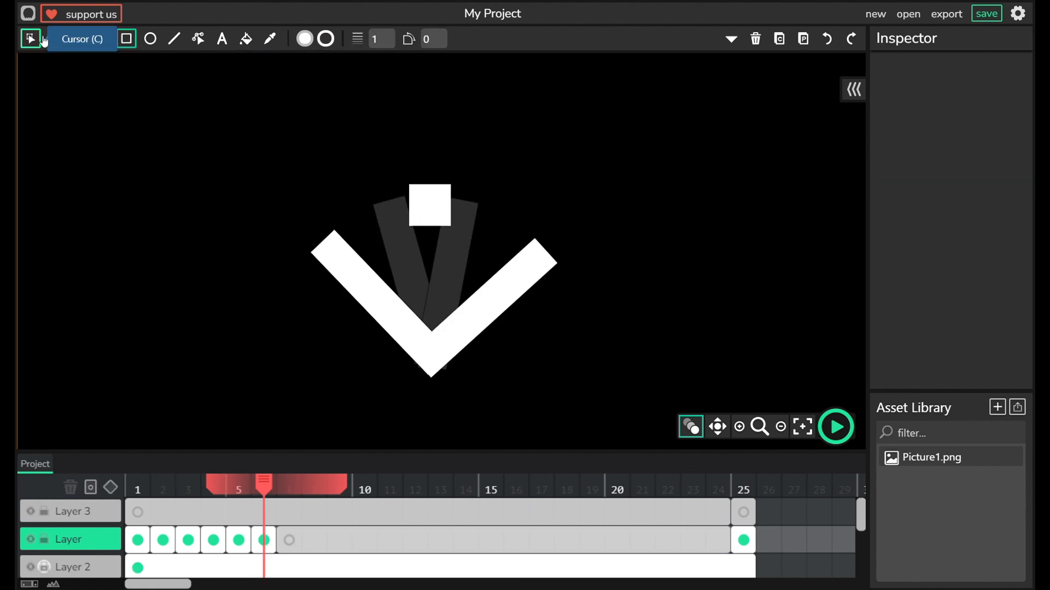
{"action": "left_click", "coordinate": [431, 206]}
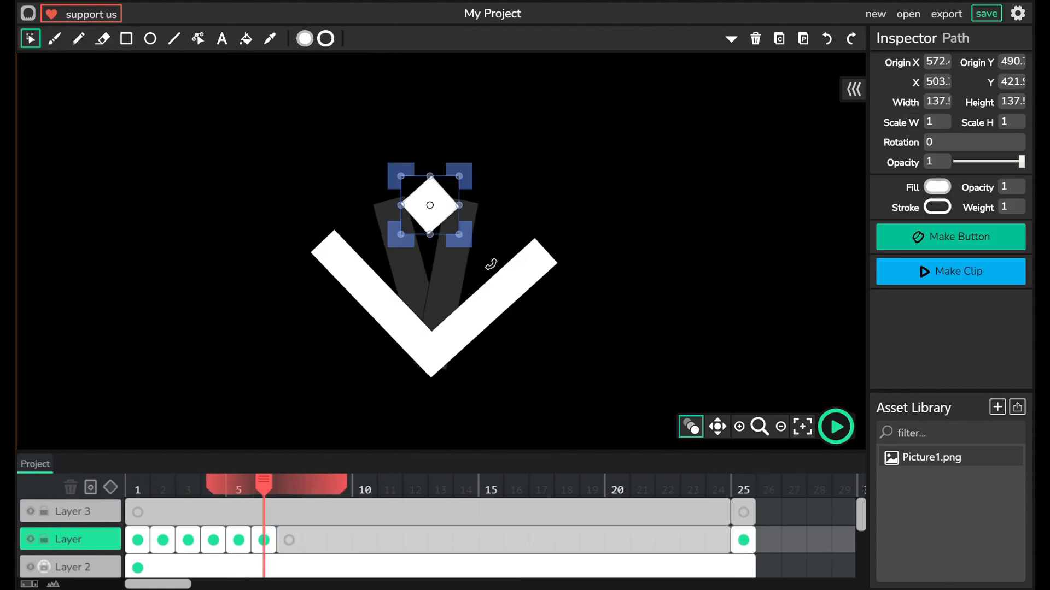
{"action": "left_click_drag", "start_coordinate": [490, 264], "coordinate": [490, 267]}
Step: Paste the artwork onto frame 7 and add a second small diamond above the V's right arm
{"action": "left_click", "coordinate": [290, 540]}
{"action": "key", "text": "ctrl+v"}
{"action": "left_click_drag", "start_coordinate": [414, 248], "coordinate": [475, 215]}
Step: Paste the artwork onto frame 8 and add a larger diamond, about 197 px wide, above and between the small ones
{"action": "left_click", "coordinate": [315, 541]}
{"action": "key", "text": "ctrl+v"}
{"action": "left_click_drag", "start_coordinate": [464, 215], "coordinate": [466, 218]}
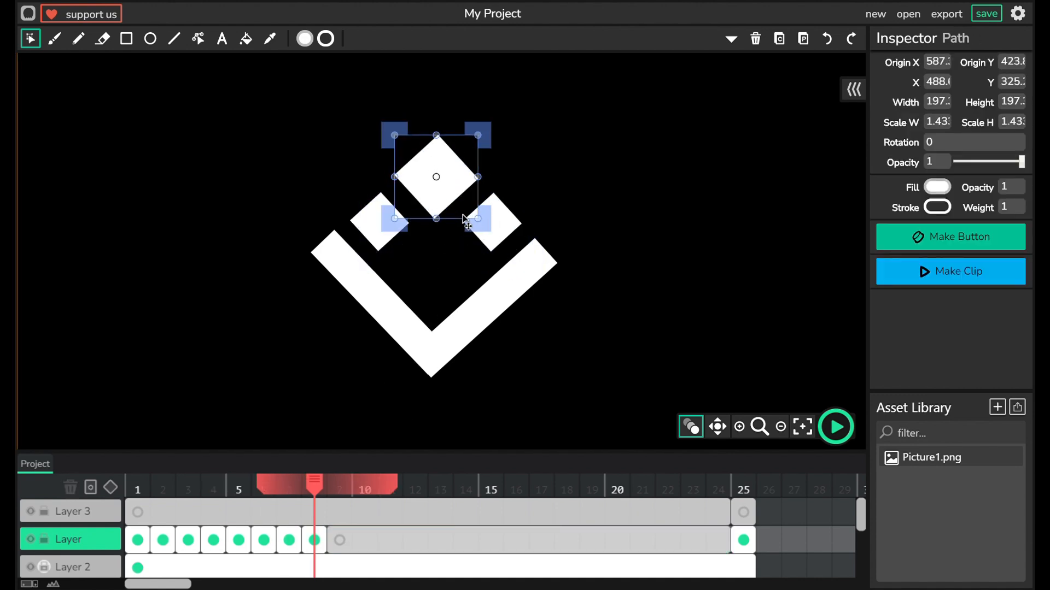
{"action": "left_click", "coordinate": [432, 290]}
Step: Move the three-diamond frame 8 to frame 11 and frame 7 to frame 8, filling frame 7 with a copy of frame 6
{"action": "left_click", "coordinate": [314, 540]}
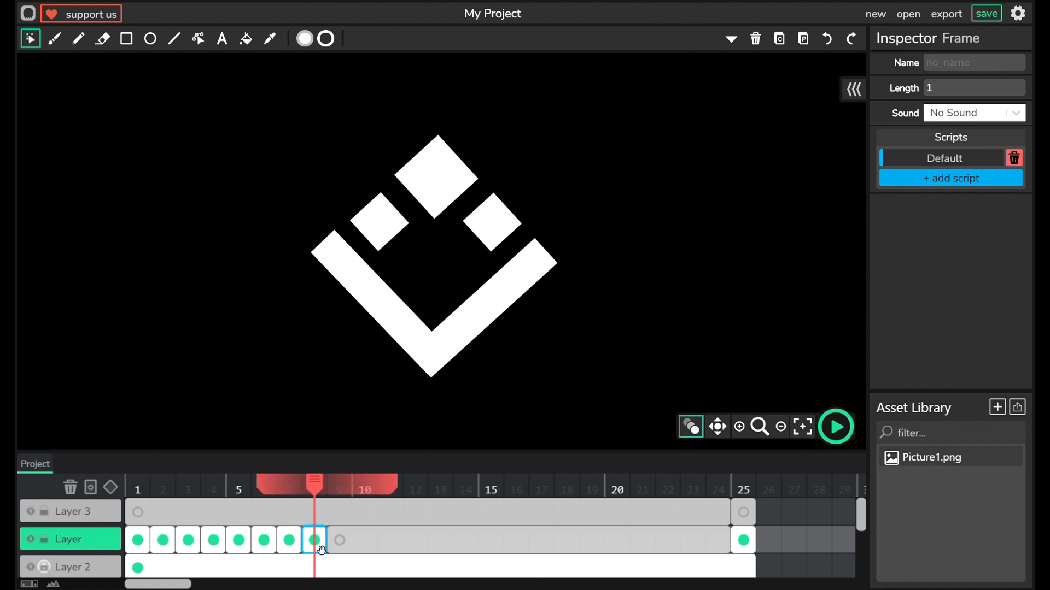
{"action": "left_click_drag", "start_coordinate": [315, 540], "coordinate": [390, 540]}
{"action": "left_click", "coordinate": [264, 541]}
{"action": "left_click_drag", "start_coordinate": [295, 542], "coordinate": [324, 541]}
{"action": "key", "text": "comma"}
{"action": "key", "text": "ctrl+v"}
Step: Step back and forth between frames 5 and 8 to check how the small diamonds appear
{"action": "left_click", "coordinate": [399, 249]}
{"action": "key", "text": "comma"}
{"action": "key", "text": "comma"}
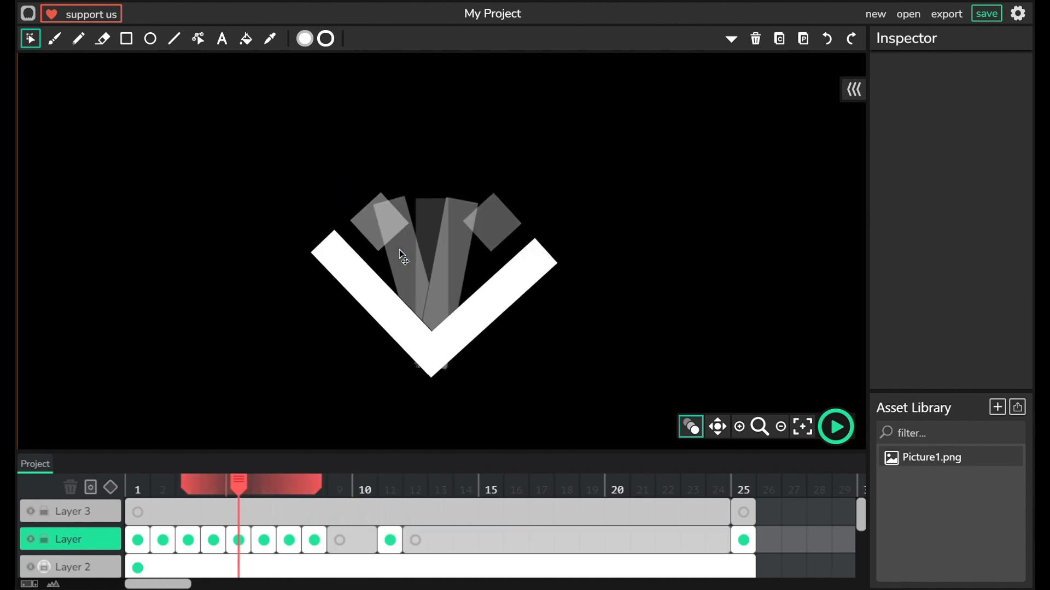
{"action": "key", "text": "period"}
{"action": "key", "text": "period"}
{"action": "key", "text": "period"}
{"action": "key", "text": "comma"}
{"action": "key", "text": "comma"}
{"action": "key", "text": "comma"}
{"action": "key", "text": "period"}
{"action": "key", "text": "period"}
{"action": "key", "text": "period"}
{"action": "key", "text": "period"}
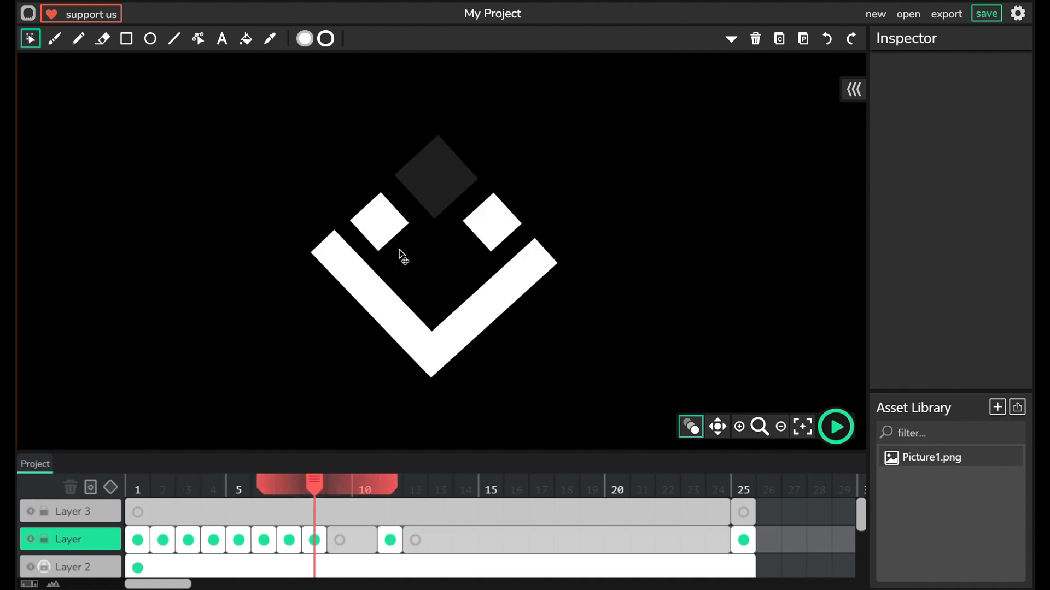
Step: Fill frame 9 with a logo copy lacking the right small diamond, and frame 10 with a copy showing only the two small diamonds
{"action": "key", "text": "ctrl+v"}
{"action": "left_click", "coordinate": [498, 237]}
{"action": "key", "text": "Delete"}
{"action": "left_click", "coordinate": [369, 542]}
{"action": "key", "text": "ctrl+v"}
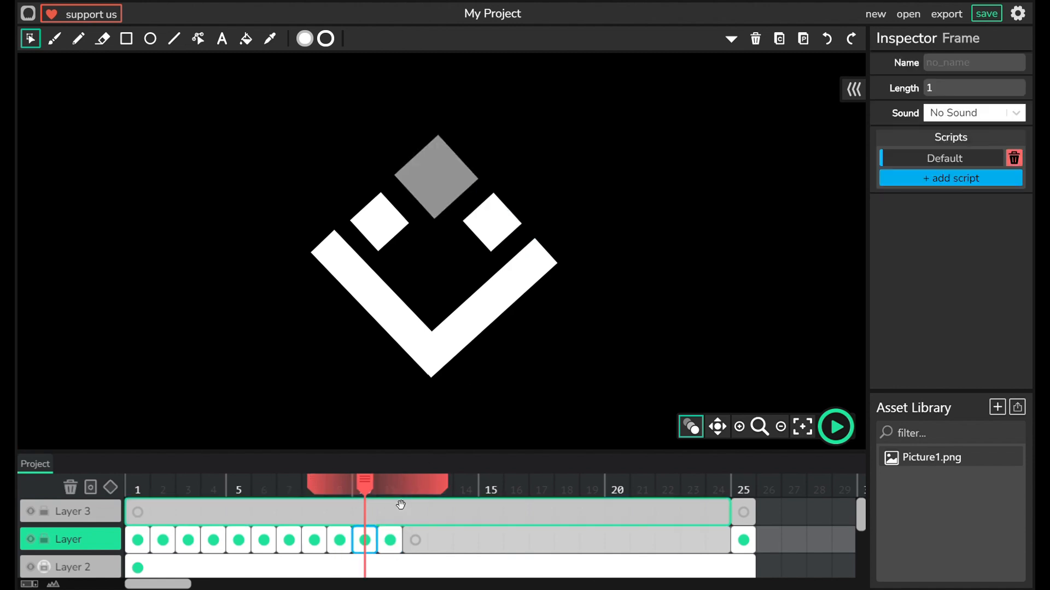
Step: Paste the logo with all three diamonds onto frame 12
{"action": "key", "text": "comma"}
{"action": "key", "text": "comma"}
{"action": "key", "text": "period"}
{"action": "key", "text": "period"}
{"action": "key", "text": "period"}
{"action": "left_click", "coordinate": [417, 541]}
{"action": "key", "text": "ctrl+v"}
{"action": "left_click", "coordinate": [405, 239]}
Step: Step back and forth through the frames up to frame 12 to review the flickering diamonds
{"action": "key", "text": "comma"}
{"action": "key", "text": "comma"}
{"action": "key", "text": "comma"}
{"action": "key", "text": "comma"}
{"action": "key", "text": "comma"}
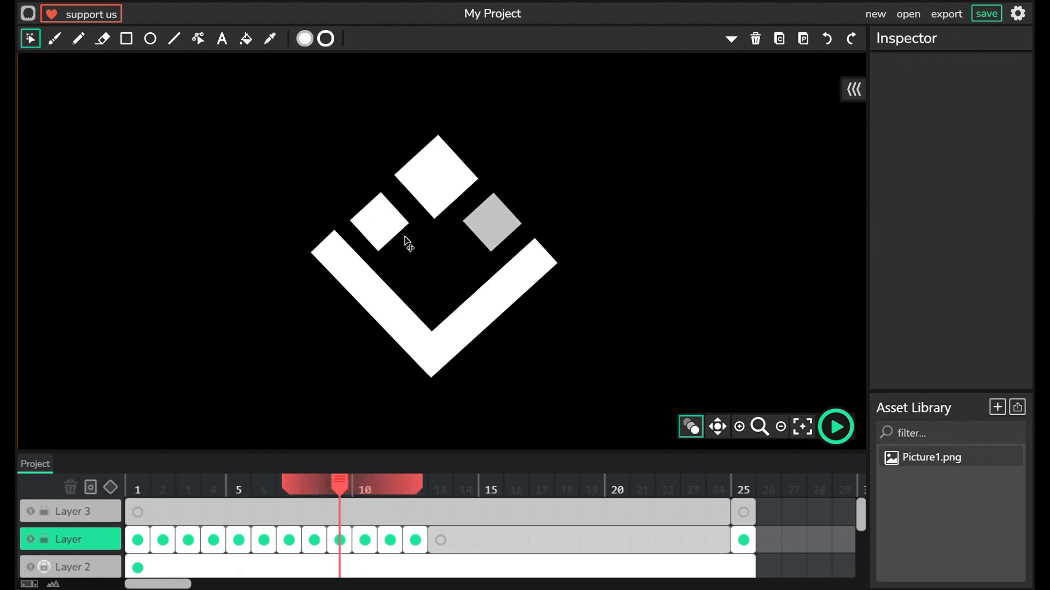
{"action": "key", "text": "period"}
{"action": "key", "text": "period"}
{"action": "key", "text": "period"}
{"action": "key", "text": "period"}
{"action": "key", "text": "period"}
{"action": "key", "text": "comma"}
{"action": "key", "text": "comma"}
{"action": "key", "text": "comma"}
{"action": "key", "text": "comma"}
{"action": "key", "text": "comma"}
{"action": "key", "text": "comma"}
{"action": "key", "text": "comma"}
{"action": "key", "text": "comma"}
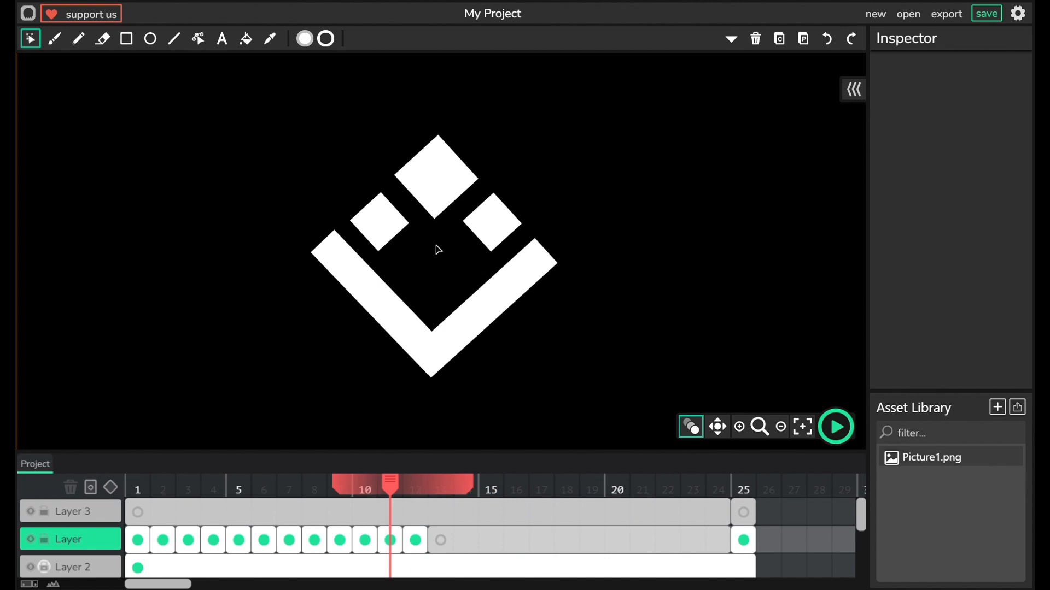
Step: Copy the artwork of frame 12 onto frame 13
{"action": "mouse_move", "coordinate": [541, 486]}
{"action": "left_mouse_down"}
{"action": "mouse_move", "coordinate": [493, 503]}
{"action": "mouse_move", "coordinate": [443, 255]}
{"action": "mouse_move", "coordinate": [419, 506]}
{"action": "mouse_move", "coordinate": [150, 511]}
{"action": "mouse_move", "coordinate": [424, 556]}
{"action": "left_mouse_up"}
{"action": "left_click", "coordinate": [419, 541]}
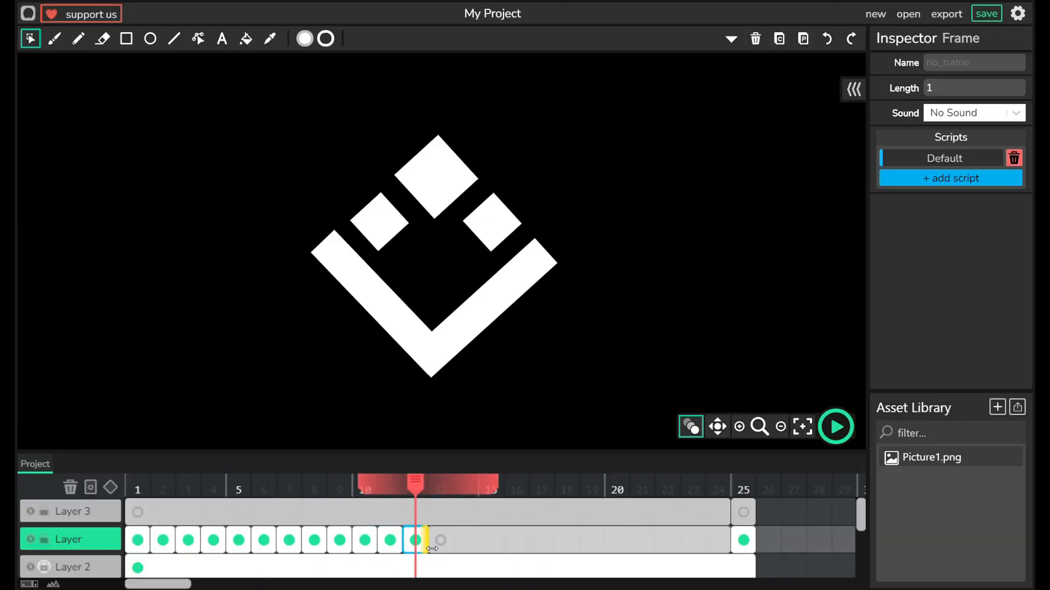
{"action": "left_click", "coordinate": [440, 541]}
{"action": "key", "text": "ctrl+v"}
{"action": "left_click", "coordinate": [126, 38]}
{"action": "left_click", "coordinate": [305, 39]}
{"action": "left_click_drag", "start_coordinate": [418, 73], "coordinate": [521, 161]}
{"action": "left_click", "coordinate": [325, 38]}
{"action": "key", "text": "ctrl+z"}
Step: Draw a square around the logo on frame 13 with a transparent fill and a white outline of weight 32
{"action": "left_click", "coordinate": [304, 39]}
{"action": "left_click_drag", "start_coordinate": [324, 174], "coordinate": [241, 171]}
{"action": "left_click_drag", "start_coordinate": [541, 154], "coordinate": [661, 310]}
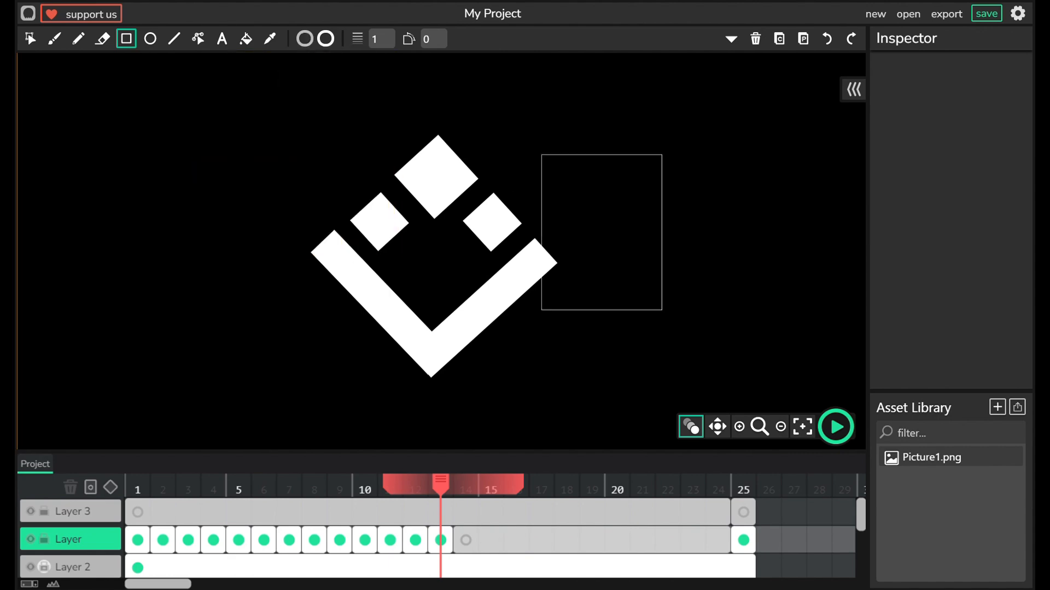
{"action": "left_click", "coordinate": [382, 39]}
{"action": "type", "text": "10"}
{"action": "left_click_drag", "start_coordinate": [383, 143], "coordinate": [537, 359]}
{"action": "left_click_drag", "start_coordinate": [387, 40], "coordinate": [365, 45]}
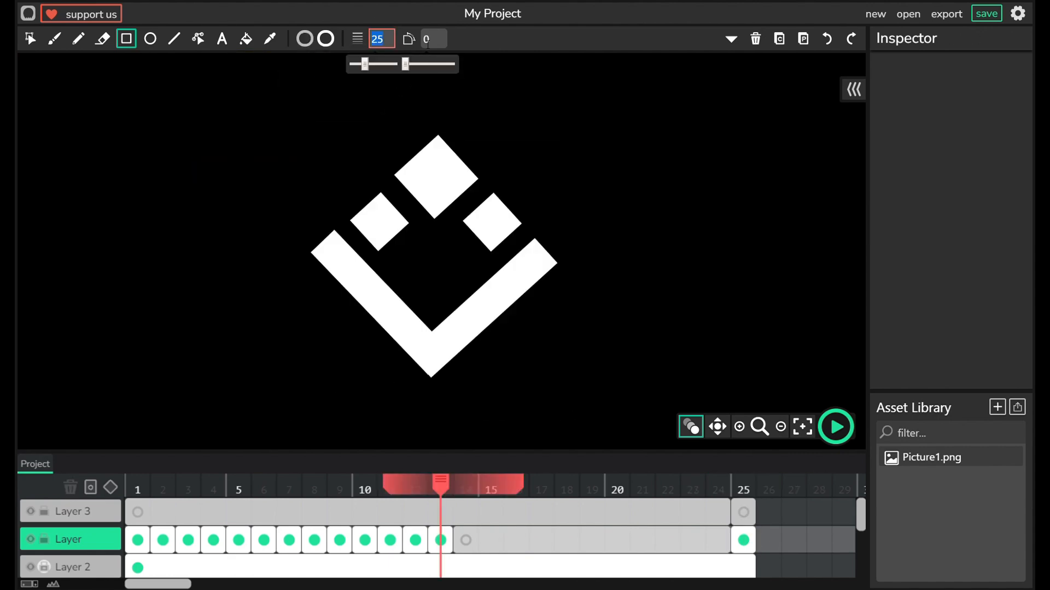
{"action": "left_click_drag", "start_coordinate": [265, 129], "coordinate": [514, 379]}
Step: Rotate the square outline 45° and resize and centre it as a diamond around the logo
{"action": "left_click", "coordinate": [31, 38]}
{"action": "left_click", "coordinate": [465, 162]}
{"action": "double_click", "coordinate": [973, 142]}
{"action": "type", "text": "45"}
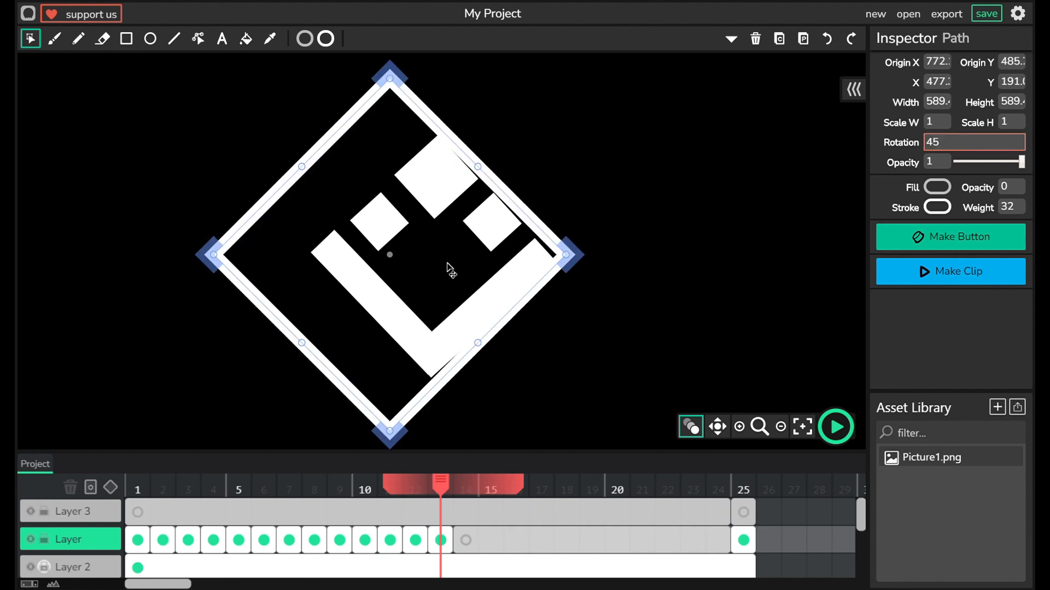
{"action": "left_click_drag", "start_coordinate": [450, 272], "coordinate": [493, 277]}
{"action": "left_click_drag", "start_coordinate": [611, 435], "coordinate": [588, 414]}
{"action": "left_click", "coordinate": [462, 193]}
{"action": "left_click_drag", "start_coordinate": [487, 134], "coordinate": [482, 129]}
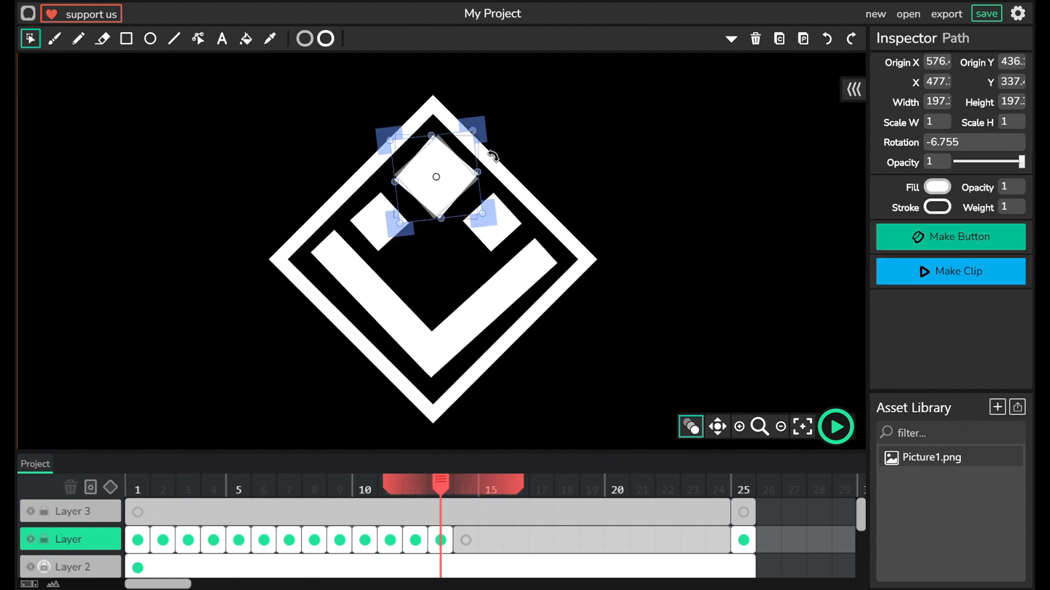
{"action": "key", "text": "ctrl+z"}
Step: Add the logo without its diamond outline on frame 14 and paste the outlined logo onto frame 15
{"action": "left_click", "coordinate": [440, 540]}
{"action": "key", "text": "6"}
{"action": "left_click", "coordinate": [561, 273]}
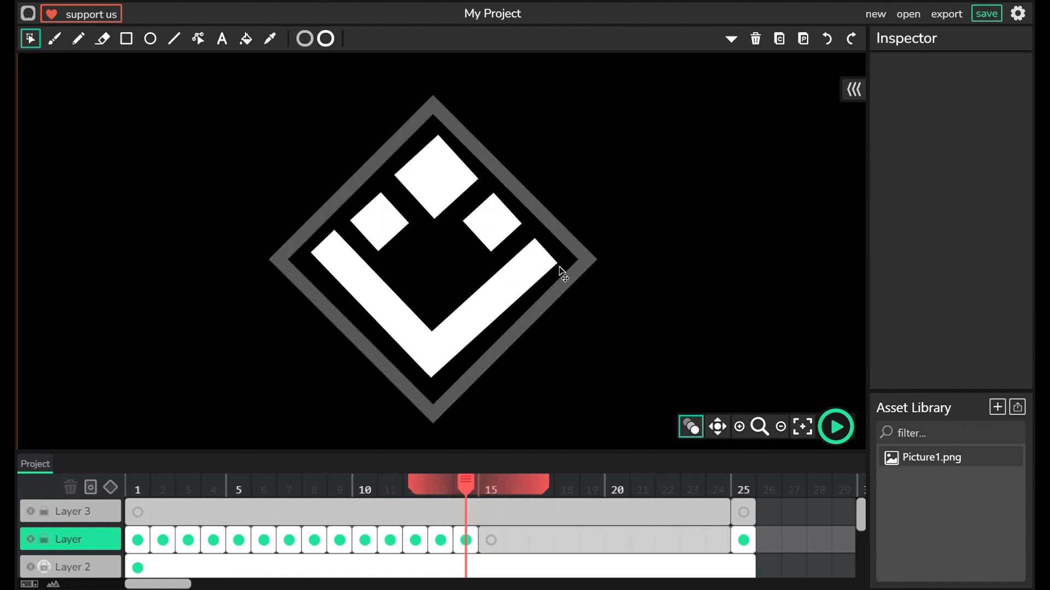
{"action": "left_click", "coordinate": [497, 491]}
{"action": "key", "text": "ctrl+v"}
Step: Scrub back through the animation and duplicate frames 14 and 15 onto frames 16 and 17
{"action": "left_click_drag", "start_coordinate": [497, 492], "coordinate": [138, 492]}
{"action": "left_click", "coordinate": [466, 540]}
{"action": "left_click", "coordinate": [491, 540], "text": "shift"}
{"action": "left_click", "coordinate": [516, 490]}
{"action": "key", "text": "ctrl+v"}
{"action": "scroll", "coordinate": [609, 340], "scroll_direction": "down", "scroll_amount": 10}
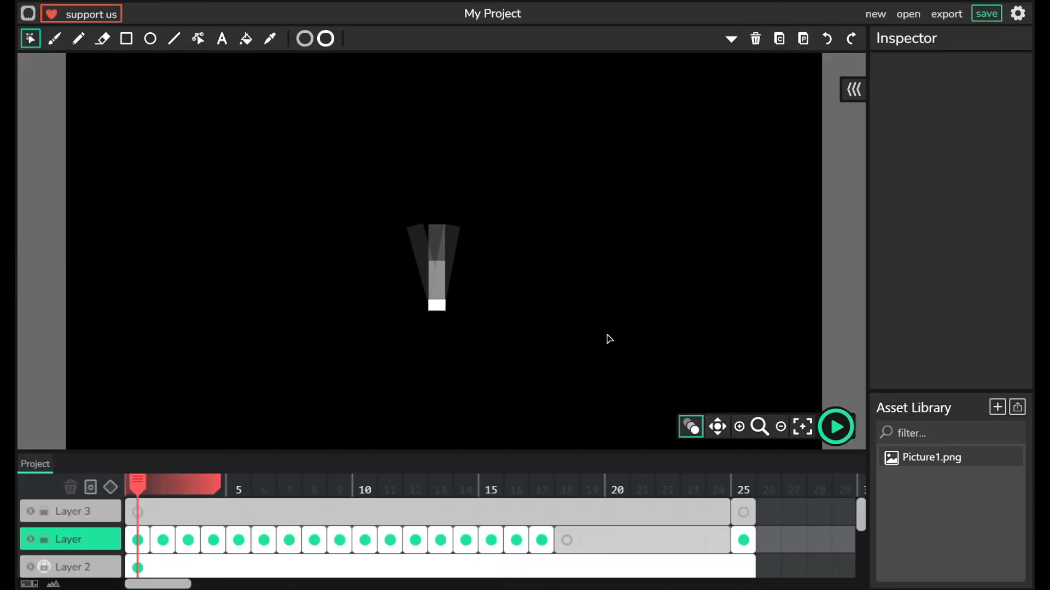
{"action": "scroll", "coordinate": [609, 339], "scroll_direction": "up", "scroll_amount": 1}
{"action": "left_click_drag", "start_coordinate": [744, 540], "coordinate": [868, 548]}
{"action": "scroll", "coordinate": [679, 541], "scroll_direction": "left", "scroll_amount": 9}
{"action": "left_click_drag", "start_coordinate": [479, 540], "coordinate": [739, 544]}
{"action": "scroll", "coordinate": [738, 541], "scroll_direction": "left", "scroll_amount": 9}
{"action": "left_click_drag", "start_coordinate": [298, 540], "coordinate": [809, 546]}
{"action": "scroll", "coordinate": [711, 543], "scroll_direction": "left", "scroll_amount": 6}
{"action": "key", "text": "ctrl+z"}
{"action": "key", "text": "ctrl+z"}
{"action": "key", "text": "ctrl+z"}
{"action": "key", "text": "ctrl+z"}
Step: Shift the end frame of the layer named Layer earlier in the timeline and return to frame 1
{"action": "left_click_drag", "start_coordinate": [463, 540], "coordinate": [290, 547]}
{"action": "scroll", "coordinate": [295, 544], "scroll_direction": "left", "scroll_amount": 5}
{"action": "left_click", "coordinate": [138, 487]}
Step: Open the project settings and play back the logo animation
{"action": "left_click", "coordinate": [1017, 13]}
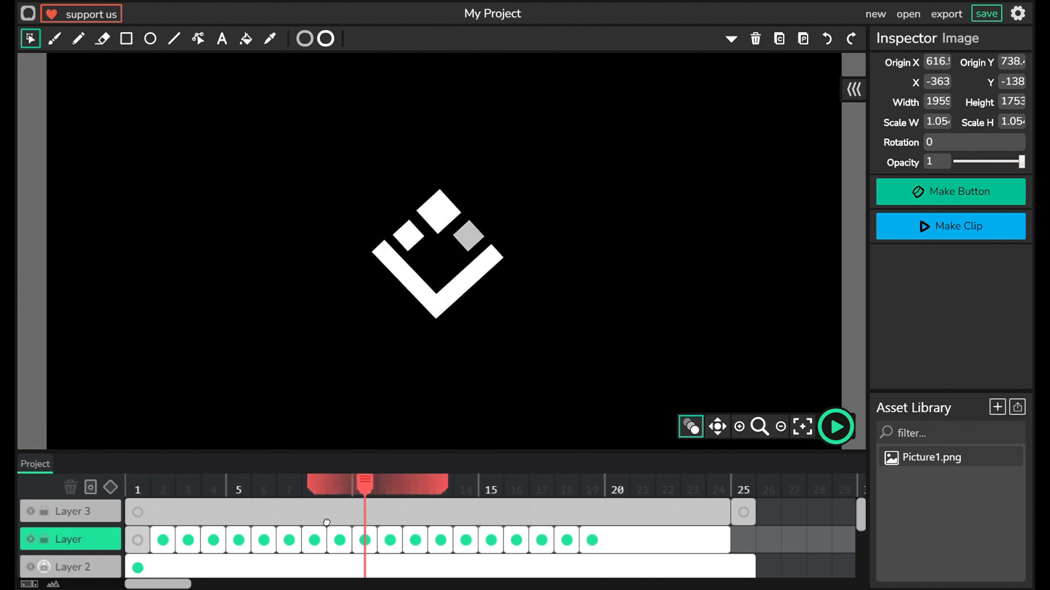
{"action": "left_click", "coordinate": [837, 429]}
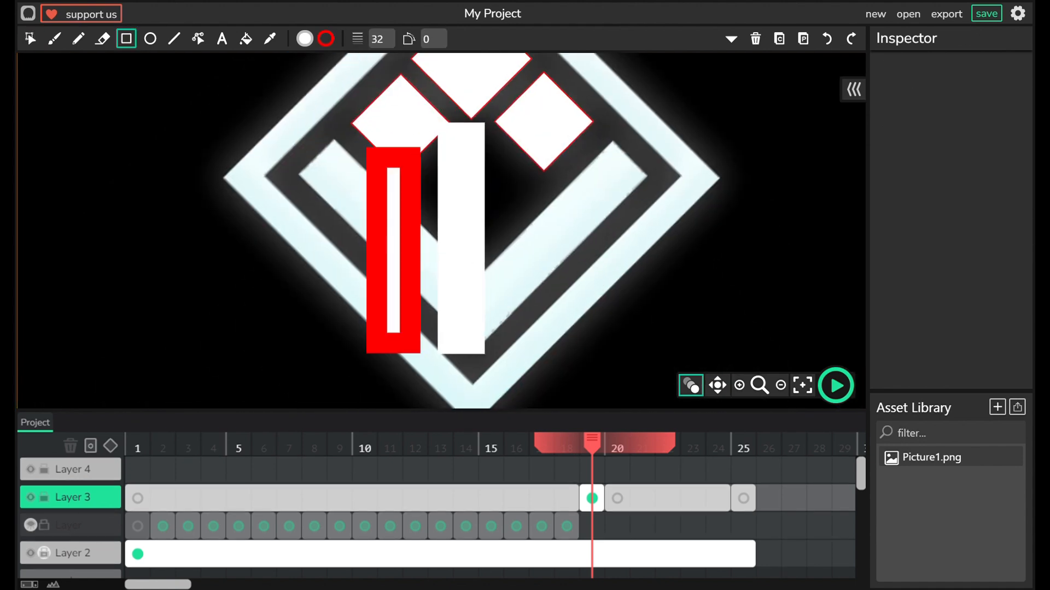
Step: Draw a white bar on frame 19 of Layer 3 and fit it over the right arm of the reference logo's V
{"action": "left_click_drag", "start_coordinate": [445, 159], "coordinate": [499, 375]}
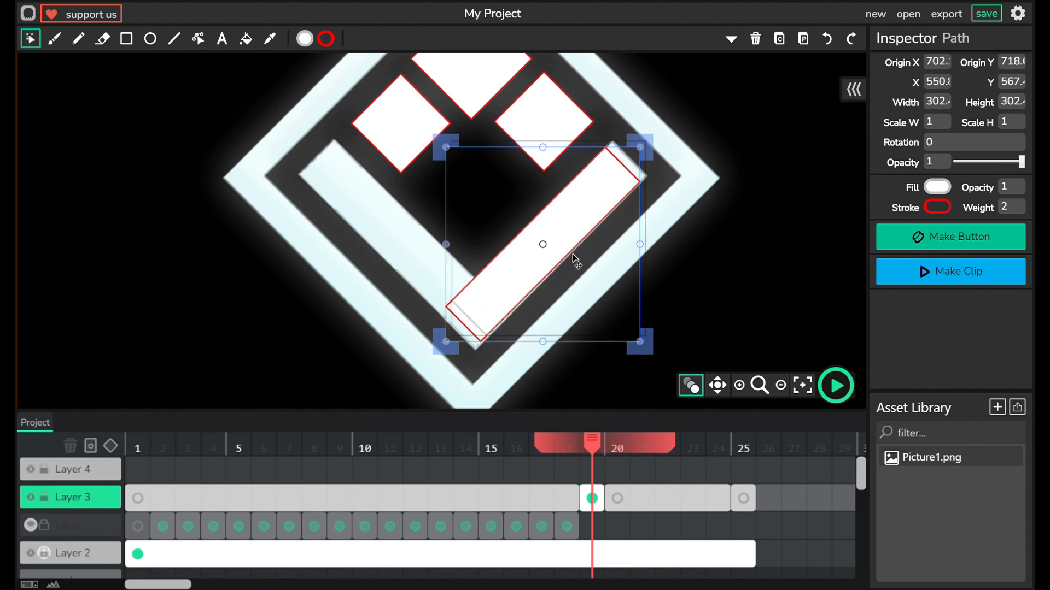
{"action": "left_click_drag", "start_coordinate": [572, 254], "coordinate": [573, 254]}
{"action": "left_click_drag", "start_coordinate": [452, 335], "coordinate": [449, 364]}
{"action": "key", "text": "ctrl+z"}
{"action": "key", "text": "ctrl+z"}
{"action": "key", "text": "ctrl+z"}
{"action": "key", "text": "ctrl+z"}
{"action": "left_click_drag", "start_coordinate": [498, 331], "coordinate": [457, 333]}
{"action": "left_click_drag", "start_coordinate": [629, 161], "coordinate": [630, 159]}
Step: Duplicate the bar, rotate the copy by -90 degrees and place it over the left arm of the V
{"action": "key", "text": "ctrl+c"}
{"action": "key", "text": "ctrl+v"}
{"action": "double_click", "coordinate": [934, 142]}
{"action": "type", "text": "-90"}
{"action": "left_click_drag", "start_coordinate": [636, 326], "coordinate": [495, 319]}
{"action": "scroll", "coordinate": [495, 322], "scroll_direction": "down", "scroll_amount": 3}
Step: Draw a square outline over the logo with a stroke weight of 32 and a fill opacity of 0
{"action": "left_click", "coordinate": [326, 39]}
{"action": "left_click", "coordinate": [126, 39]}
{"action": "left_click", "coordinate": [380, 39]}
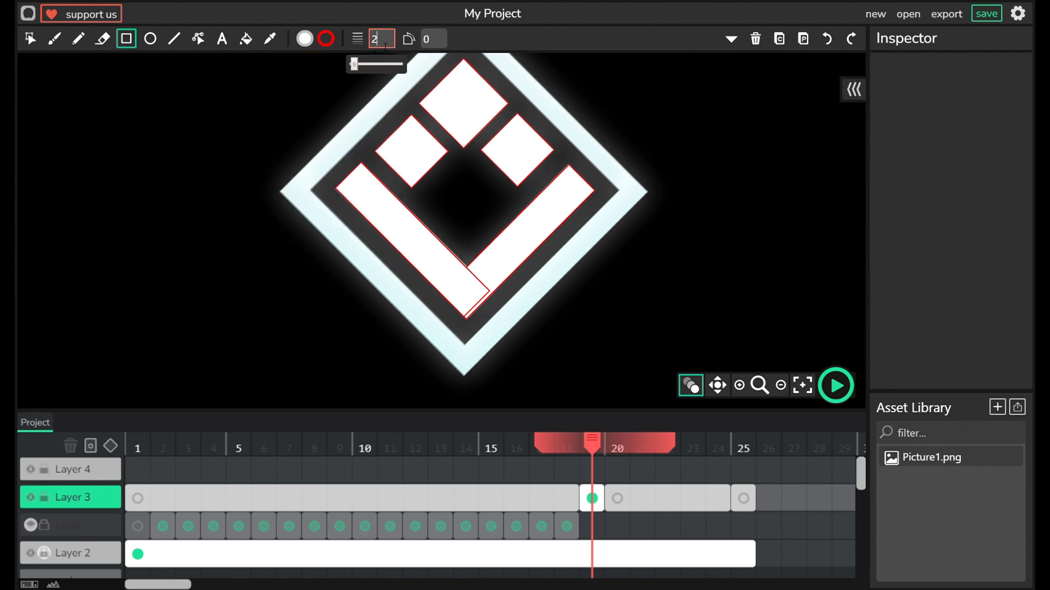
{"action": "type", "text": "32"}
{"action": "left_click", "coordinate": [304, 39]}
{"action": "double_click", "coordinate": [361, 190]}
{"action": "type", "text": "0"}
{"action": "left_click_drag", "start_coordinate": [359, 155], "coordinate": [529, 323]}
Step: Rotate the square outline to 45 degrees and enlarge it to fit the logo's outer diamond
{"action": "left_click", "coordinate": [31, 39]}
{"action": "double_click", "coordinate": [937, 142]}
{"action": "mouse_move", "coordinate": [537, 146]}
{"action": "left_mouse_down"}
{"action": "mouse_move", "coordinate": [574, 235]}
{"action": "mouse_move", "coordinate": [549, 237]}
{"action": "left_mouse_up"}
{"action": "type", "text": "45"}
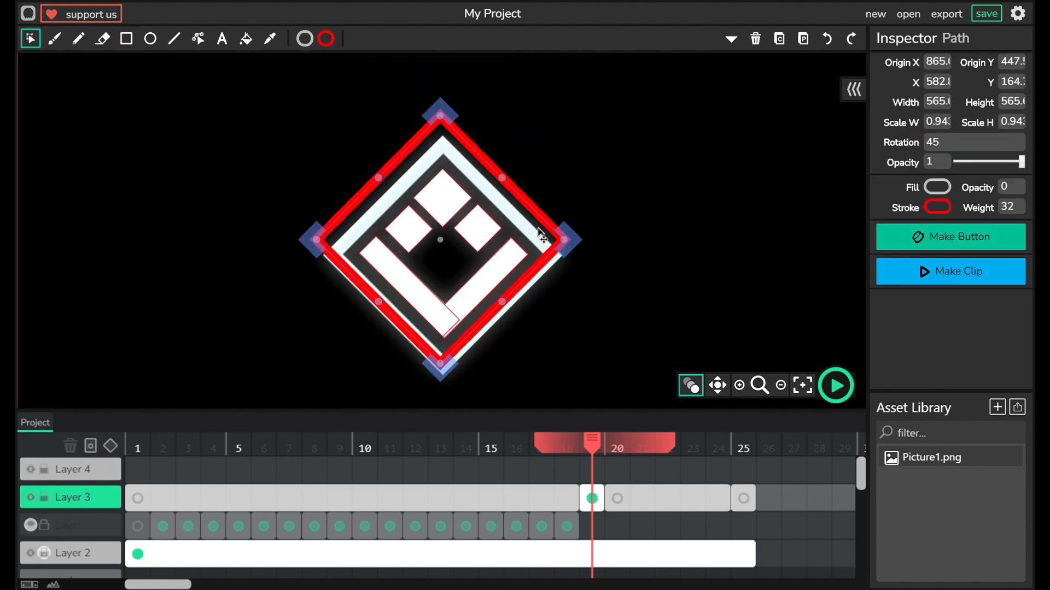
{"action": "left_click", "coordinate": [592, 498]}
{"action": "left_click", "coordinate": [534, 257]}
{"action": "left_click_drag", "start_coordinate": [565, 274], "coordinate": [568, 301]}
Step: Thicken the diamond outline to a stroke weight of 36, then 38, and scale it down slightly to fit the logo's border
{"action": "double_click", "coordinate": [1007, 207]}
{"action": "type", "text": "36"}
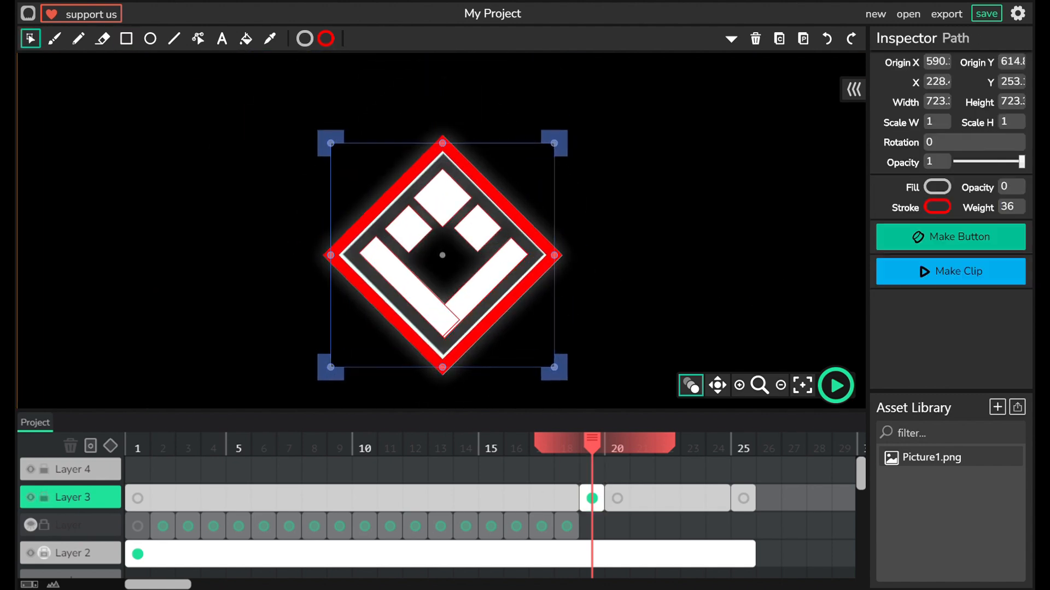
{"action": "double_click", "coordinate": [1007, 206]}
{"action": "type", "text": "38"}
{"action": "left_click_drag", "start_coordinate": [572, 385], "coordinate": [572, 385]}
{"action": "double_click", "coordinate": [973, 146]}
{"action": "type", "text": "0.99"}
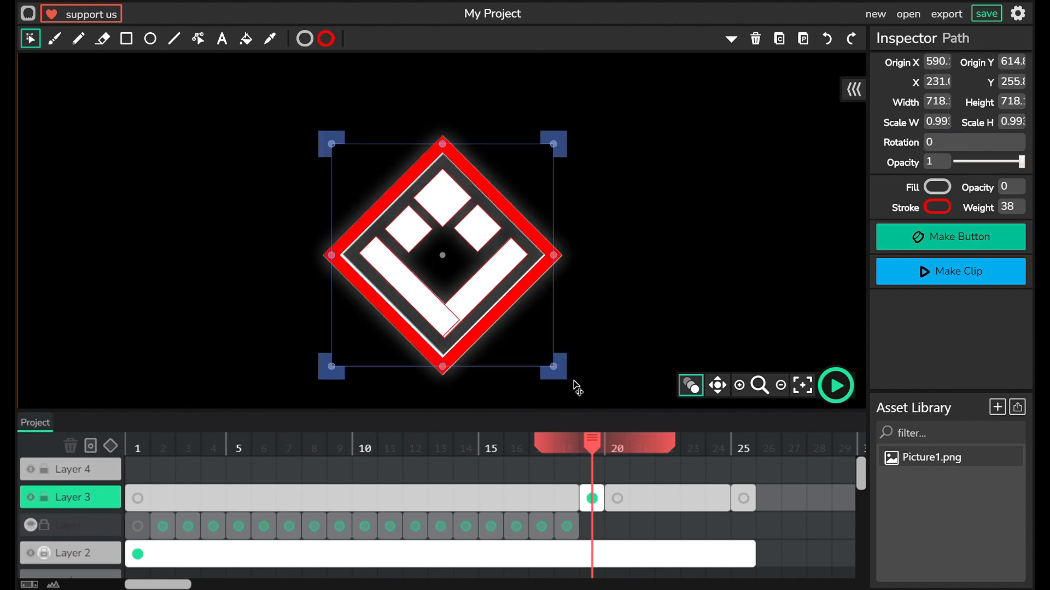
Step: Set the diamond outline's stroke weight to 45 and reposition it so it covers the logo's border
{"action": "left_click", "coordinate": [1016, 211]}
{"action": "left_click_drag", "start_coordinate": [565, 273], "coordinate": [567, 293]}
{"action": "left_click_drag", "start_coordinate": [563, 374], "coordinate": [559, 378]}
{"action": "double_click", "coordinate": [973, 143]}
{"action": "type", "text": "0"}
{"action": "left_click_drag", "start_coordinate": [554, 251], "coordinate": [552, 253]}
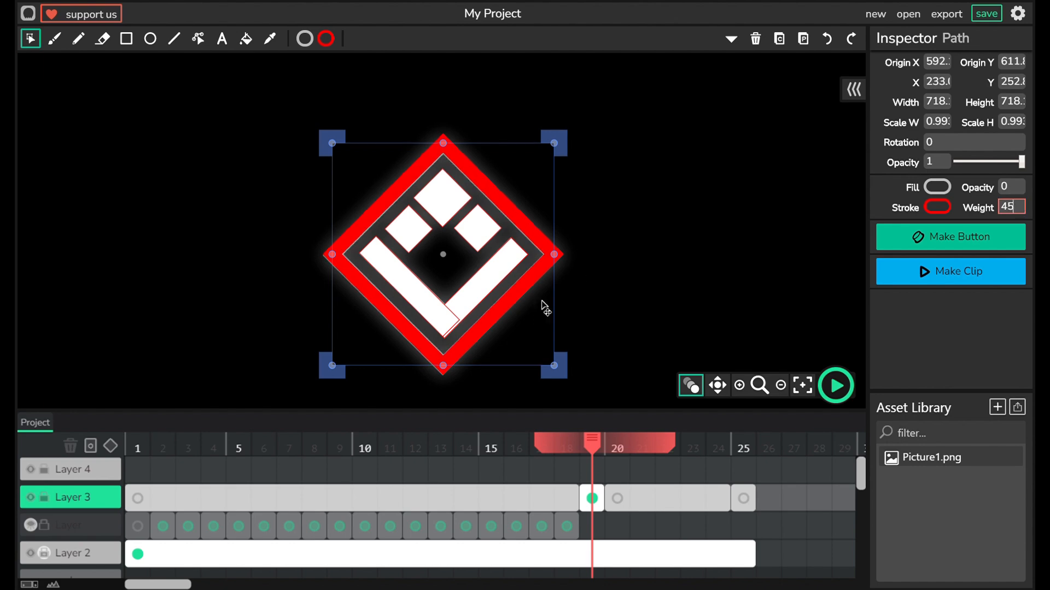
Step: Paste the traced logo shapes onto frame 19 of Layer 4 and toggle Layer 3's visibility to check them
{"action": "left_click", "coordinate": [593, 470]}
{"action": "key", "text": "ctrl+v"}
{"action": "left_click", "coordinate": [468, 218], "text": "shift"}
{"action": "left_click", "coordinate": [442, 199], "text": "shift"}
{"action": "left_click", "coordinate": [31, 498]}
{"action": "left_click", "coordinate": [31, 497]}
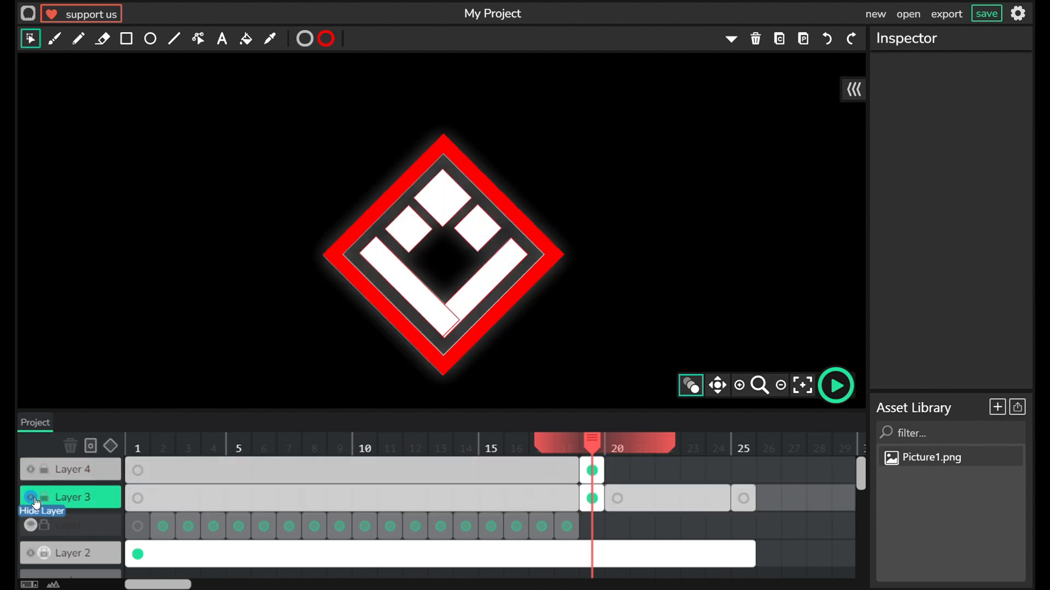
Step: Recolour the red strokes of the traced logo shapes white and hide Layer 3
{"action": "left_click", "coordinate": [31, 498]}
{"action": "left_click", "coordinate": [514, 295]}
{"action": "left_click", "coordinate": [325, 38]}
{"action": "left_click", "coordinate": [368, 230]}
{"action": "left_click", "coordinate": [500, 252]}
{"action": "left_click", "coordinate": [936, 207]}
{"action": "left_click", "coordinate": [888, 286]}
{"action": "left_click", "coordinate": [31, 497]}
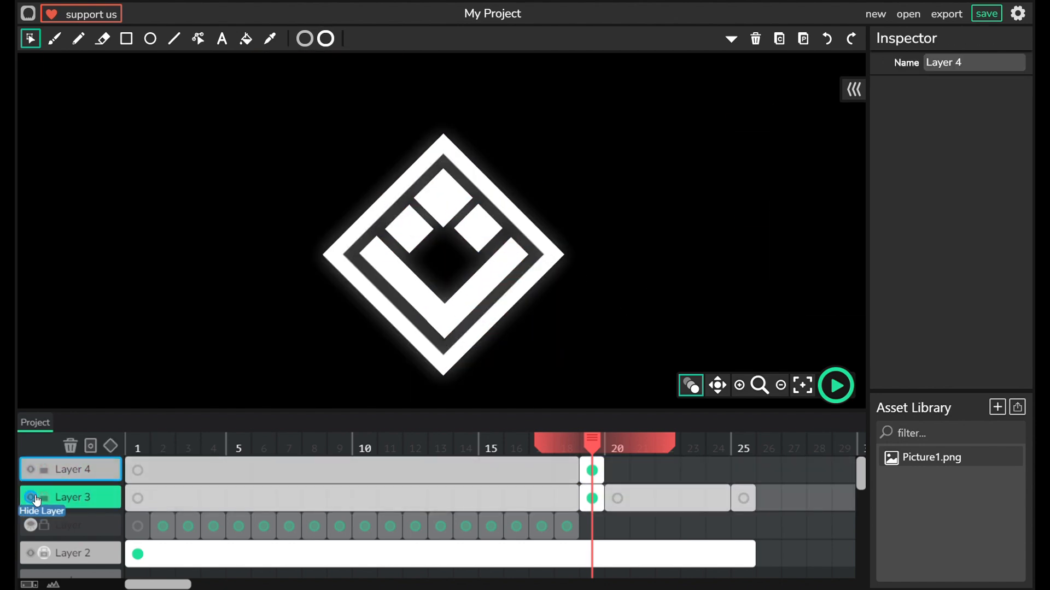
Step: Copy the traced logo from frame 19 of Layer 4 and paste it onto frame 4
{"action": "scroll", "coordinate": [442, 231], "scroll_direction": "down", "scroll_amount": 7}
{"action": "left_click", "coordinate": [593, 473]}
{"action": "left_click", "coordinate": [163, 472]}
{"action": "left_click", "coordinate": [214, 472]}
{"action": "key", "text": "7"}
{"action": "left_click", "coordinate": [596, 481]}
{"action": "key", "text": "ctrl+c"}
{"action": "left_click", "coordinate": [218, 480]}
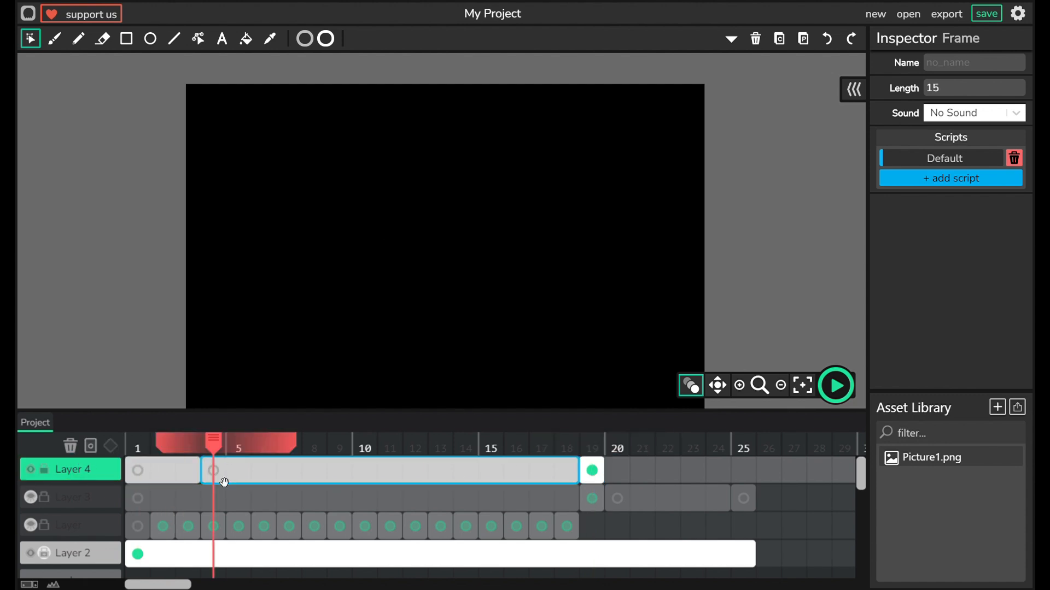
{"action": "key", "text": "ctrl+v"}
Step: Delete all logo shapes on frame 4 except one bar and extend the onion skin range past frame 25
{"action": "left_click", "coordinate": [429, 259]}
{"action": "key", "text": "Delete"}
{"action": "scroll", "coordinate": [479, 258], "scroll_direction": "up", "scroll_amount": 7}
{"action": "left_click_drag", "start_coordinate": [595, 442], "coordinate": [775, 441]}
{"action": "left_click_drag", "start_coordinate": [350, 153], "coordinate": [481, 230]}
{"action": "key", "text": "Delete"}
Step: Rotate the remaining bar by -45 degrees so it stands upright and centre it over the tip of the V
{"action": "left_click", "coordinate": [484, 284]}
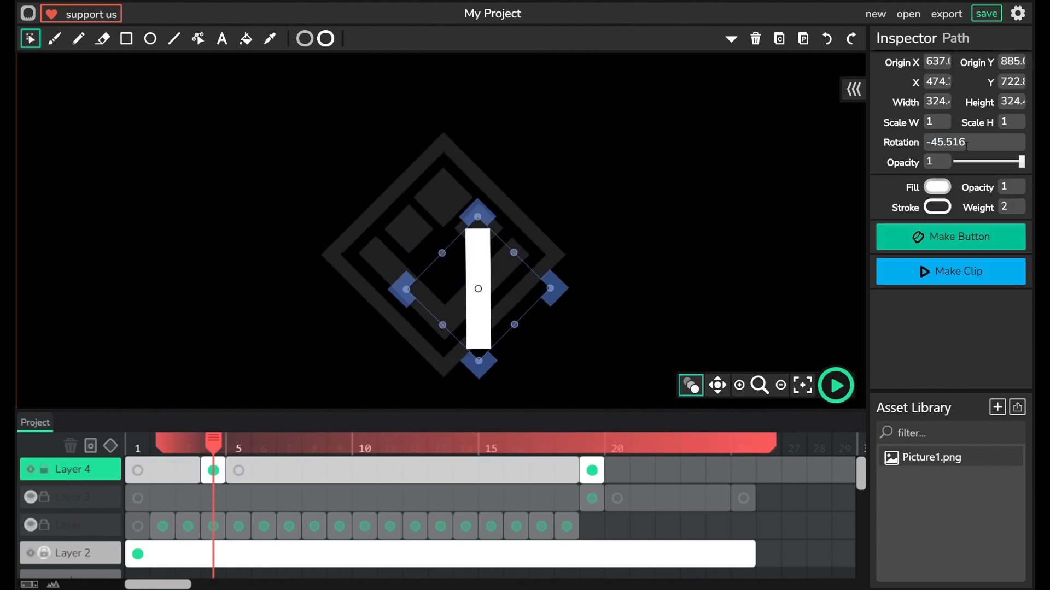
{"action": "scroll", "coordinate": [474, 331], "scroll_direction": "up", "scroll_amount": 5}
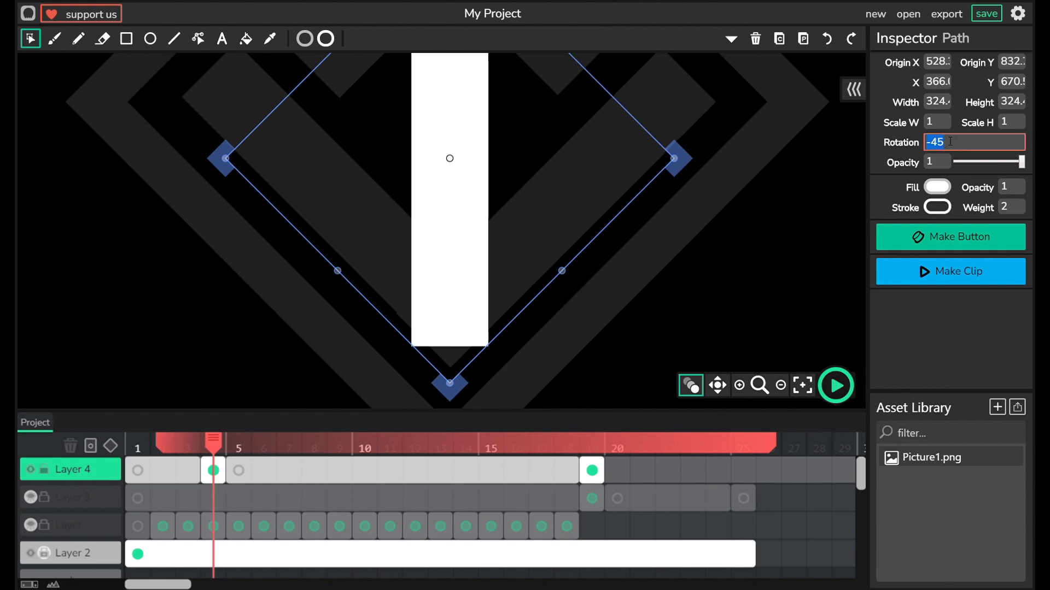
{"action": "left_click", "coordinate": [471, 216]}
{"action": "scroll", "coordinate": [471, 216], "scroll_direction": "down", "scroll_amount": 5}
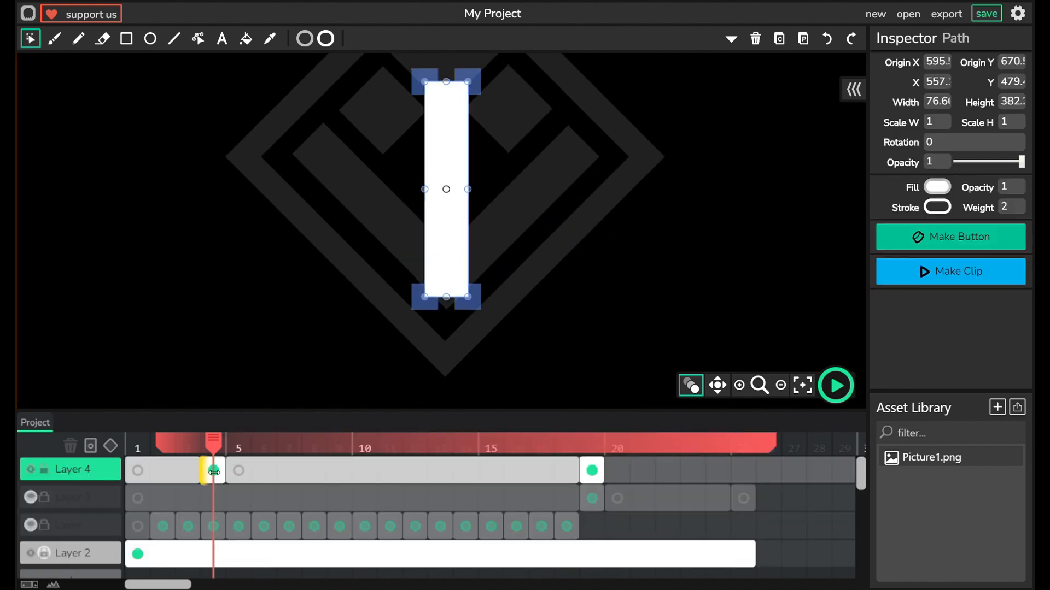
Step: Duplicate frame 4 of Layer 4 onto frame 6 and squash the bar on frame 4 into a short block
{"action": "left_click_drag", "start_coordinate": [214, 471], "coordinate": [264, 471]}
{"action": "left_click", "coordinate": [467, 98]}
{"action": "left_click_drag", "start_coordinate": [446, 297], "coordinate": [446, 195]}
{"action": "scroll", "coordinate": [475, 269], "scroll_direction": "up", "scroll_amount": 3}
{"action": "left_click", "coordinate": [492, 328]}
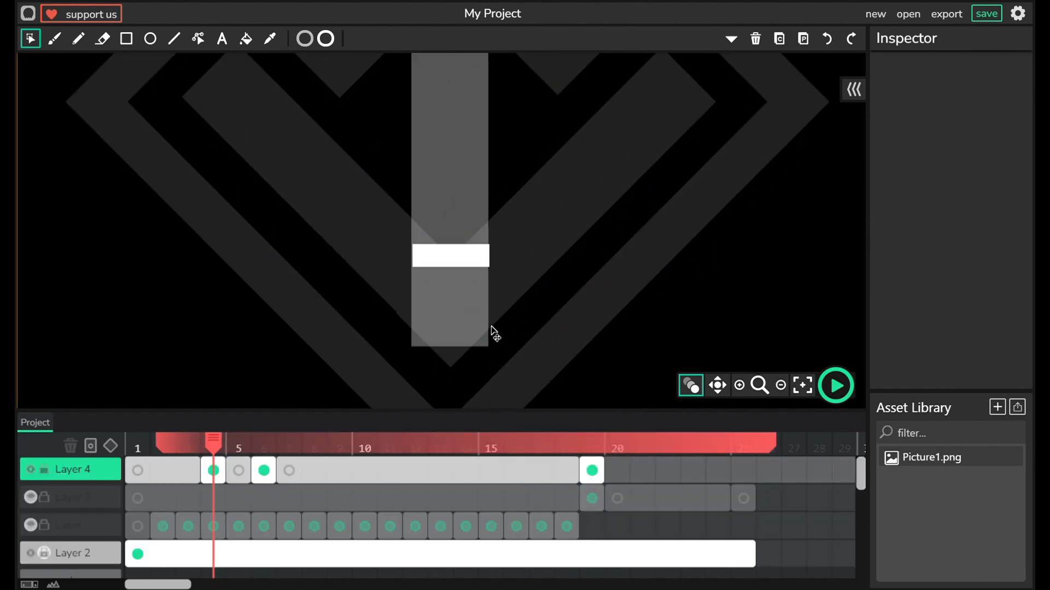
Step: Move the short block on frame 4 down to the base of the full-height bar and align their bottom edges
{"action": "left_click_drag", "start_coordinate": [470, 257], "coordinate": [471, 327]}
{"action": "scroll", "coordinate": [496, 350], "scroll_direction": "up", "scroll_amount": 2}
{"action": "left_click_drag", "start_coordinate": [492, 366], "coordinate": [490, 380]}
{"action": "left_click", "coordinate": [578, 338]}
{"action": "scroll", "coordinate": [390, 315], "scroll_direction": "down", "scroll_amount": 4}
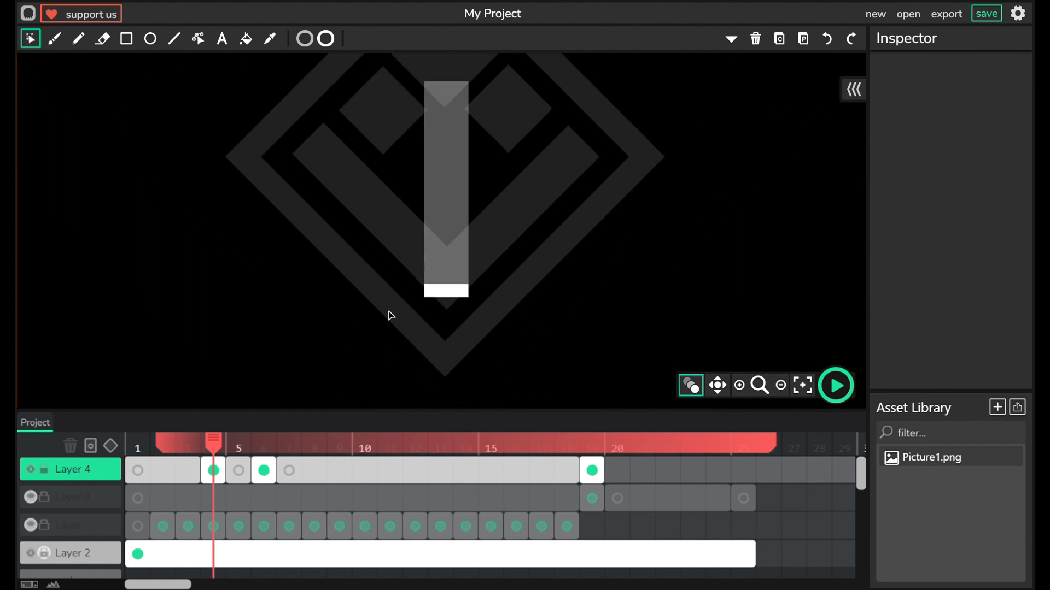
Step: Thin the block on frame 4, duplicate the frame onto frame 5 and stretch the copied block slightly taller
{"action": "scroll", "coordinate": [467, 241], "scroll_direction": "up", "scroll_amount": 4}
{"action": "left_click_drag", "start_coordinate": [328, 315], "coordinate": [471, 168]}
{"action": "left_click_drag", "start_coordinate": [214, 471], "coordinate": [239, 472]}
{"action": "left_click", "coordinate": [465, 290]}
{"action": "left_click_drag", "start_coordinate": [455, 303], "coordinate": [454, 295]}
{"action": "left_click", "coordinate": [239, 470]}
{"action": "left_click", "coordinate": [465, 290]}
Step: Stretch the block taller on frame 6 of Layer 4 and shift the full-height bar's frame to frame 15
{"action": "left_click_drag", "start_coordinate": [264, 471], "coordinate": [287, 475]}
{"action": "left_click", "coordinate": [465, 290]}
{"action": "left_click_drag", "start_coordinate": [454, 304], "coordinate": [459, 329]}
{"action": "left_click_drag", "start_coordinate": [494, 282], "coordinate": [494, 257]}
{"action": "left_click_drag", "start_coordinate": [264, 442], "coordinate": [328, 476]}
{"action": "scroll", "coordinate": [442, 230], "scroll_direction": "down", "scroll_amount": 5}
{"action": "left_click_drag", "start_coordinate": [364, 471], "coordinate": [426, 485]}
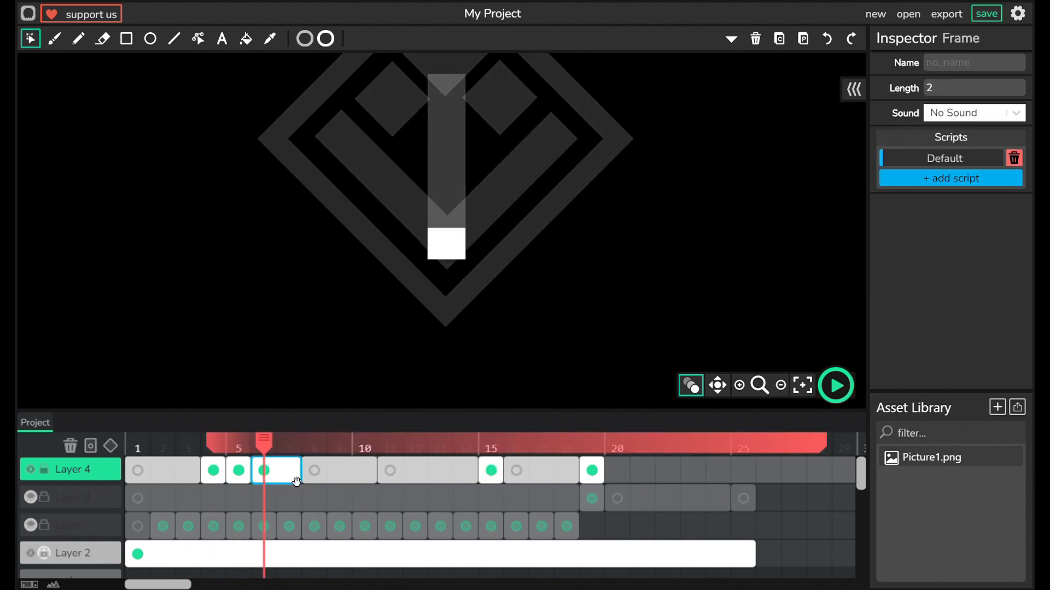
Step: Stretch the block on frame 7 of Layer 4 upward to a height of about 180
{"action": "left_click", "coordinate": [445, 241]}
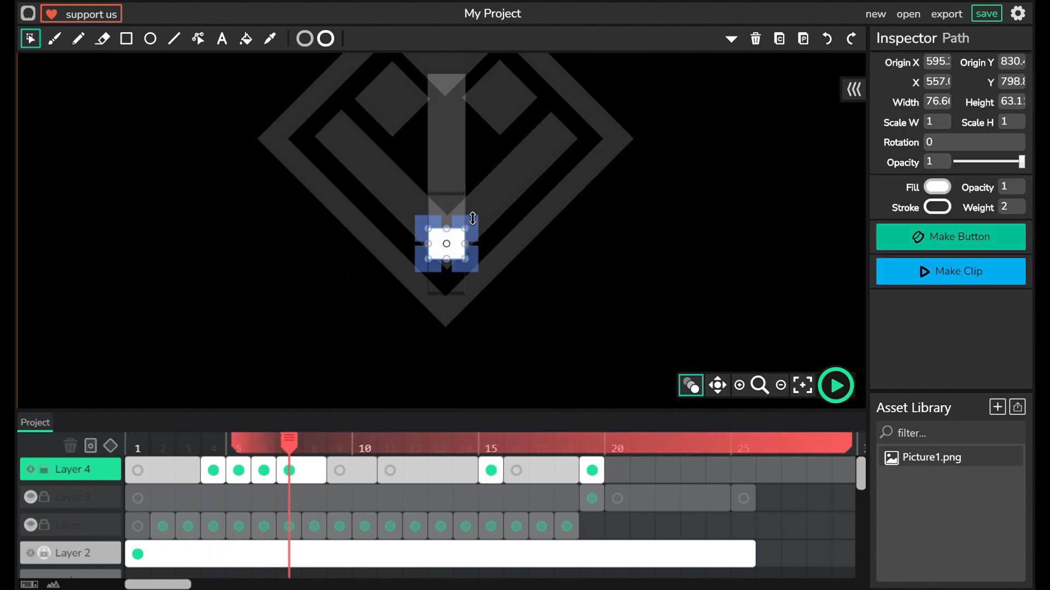
{"action": "scroll", "coordinate": [437, 296], "scroll_direction": "up", "scroll_amount": 3}
{"action": "left_click", "coordinate": [478, 352]}
{"action": "scroll", "coordinate": [446, 233], "scroll_direction": "up", "scroll_amount": 2}
{"action": "scroll", "coordinate": [415, 355], "scroll_direction": "down", "scroll_amount": 4}
Step: Duplicate frame 7 of Layer 4 onto frame 8 and stretch the copied bar further upward
{"action": "left_click_drag", "start_coordinate": [320, 473], "coordinate": [350, 473]}
{"action": "left_click", "coordinate": [426, 290]}
{"action": "left_click_drag", "start_coordinate": [423, 254], "coordinate": [423, 190]}
{"action": "left_click_drag", "start_coordinate": [295, 444], "coordinate": [339, 454]}
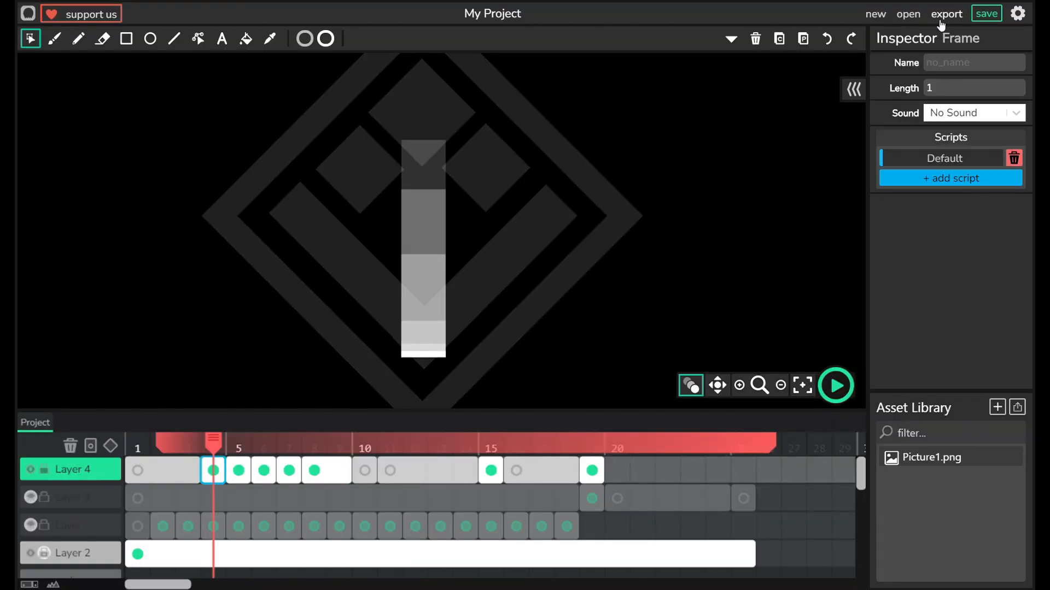
Step: Check the project settings and scrub through the rising bar's frames on Layer 4
{"action": "left_click", "coordinate": [1017, 13]}
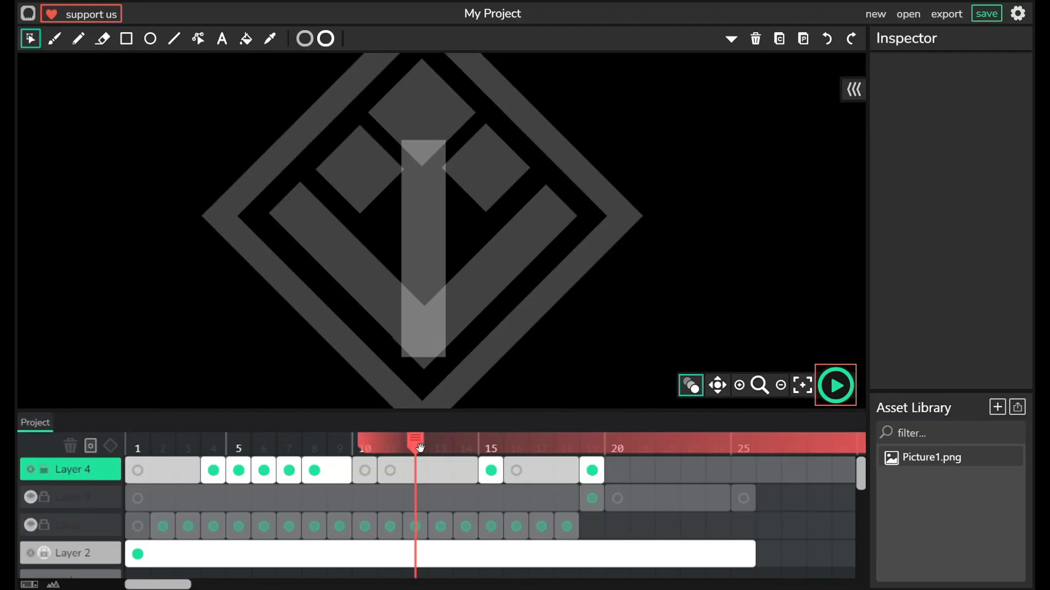
{"action": "left_click_drag", "start_coordinate": [420, 448], "coordinate": [234, 474]}
{"action": "left_click", "coordinate": [254, 471]}
{"action": "key", "text": "Right"}
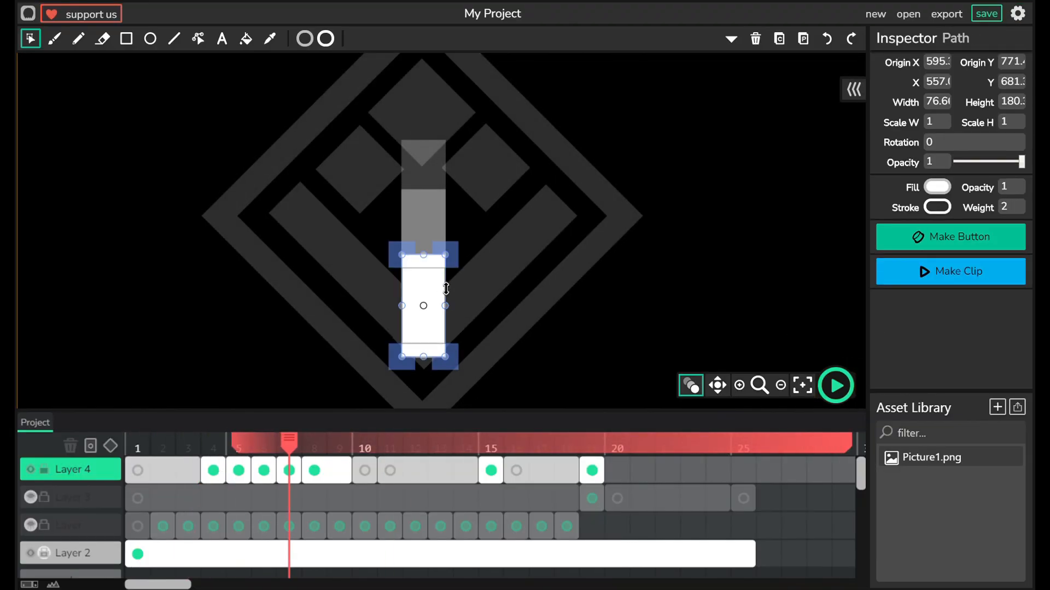
{"action": "left_click_drag", "start_coordinate": [289, 443], "coordinate": [239, 448]}
{"action": "left_click", "coordinate": [289, 449]}
Step: Shorten the bar on frame 7 of Layer 4 from its top edge and compare it with the neighbouring frames
{"action": "left_click", "coordinate": [437, 306]}
{"action": "left_click_drag", "start_coordinate": [423, 281], "coordinate": [423, 303]}
{"action": "key", "text": "Down"}
{"action": "key", "text": "Down"}
{"action": "key", "text": "Down"}
{"action": "key", "text": "Down"}
{"action": "key", "text": "Down"}
{"action": "key", "text": "Down"}
{"action": "key", "text": "Down"}
{"action": "key", "text": "Down"}
{"action": "key", "text": "Down"}
{"action": "key", "text": "Down"}
{"action": "key", "text": "Down"}
{"action": "key", "text": "Down"}
{"action": "key", "text": "Down"}
{"action": "key", "text": "Down"}
{"action": "key", "text": "comma"}
{"action": "key", "text": "comma"}
{"action": "key", "text": "period"}
{"action": "key", "text": "period"}
Step: Shorten the bar on frame 8 of Layer 4 to a height of about 157, keeping its base in place
{"action": "left_click", "coordinate": [443, 320]}
{"action": "key", "text": "comma"}
{"action": "key", "text": "comma"}
{"action": "key", "text": "period"}
{"action": "key", "text": "period"}
{"action": "key", "text": "period"}
{"action": "left_click", "coordinate": [424, 240]}
{"action": "left_click_drag", "start_coordinate": [423, 191], "coordinate": [424, 267]}
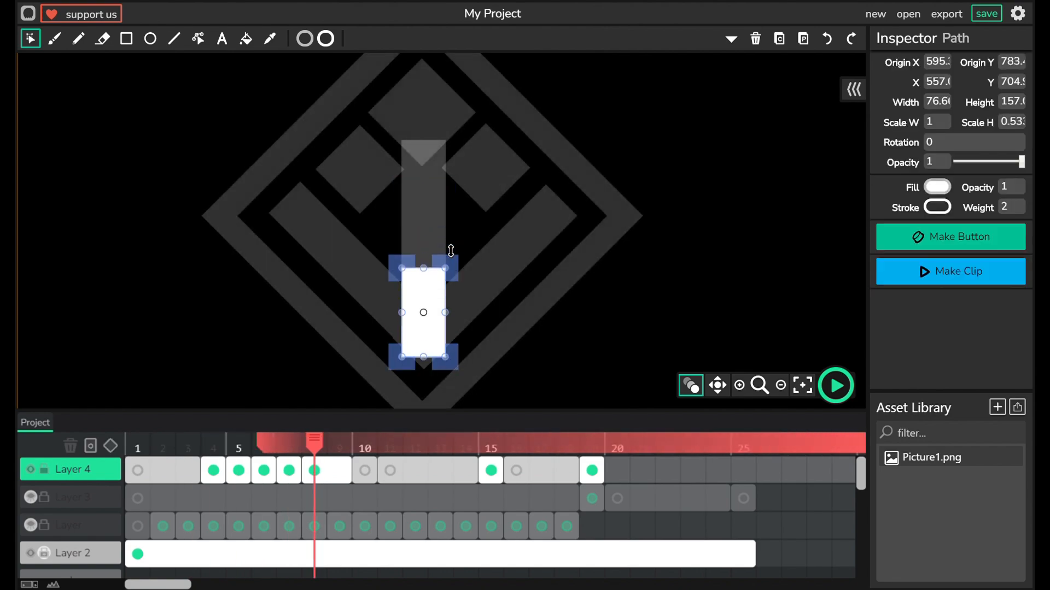
Step: Step back and forth through the early frames of Layer 4 to examine how the bar grows
{"action": "key", "text": "comma"}
{"action": "key", "text": "comma"}
{"action": "key", "text": "comma"}
{"action": "key", "text": "comma"}
{"action": "key", "text": "comma"}
{"action": "key", "text": "comma"}
{"action": "key", "text": "comma"}
{"action": "key", "text": "period"}
{"action": "key", "text": "period"}
{"action": "key", "text": "period"}
{"action": "key", "text": "period"}
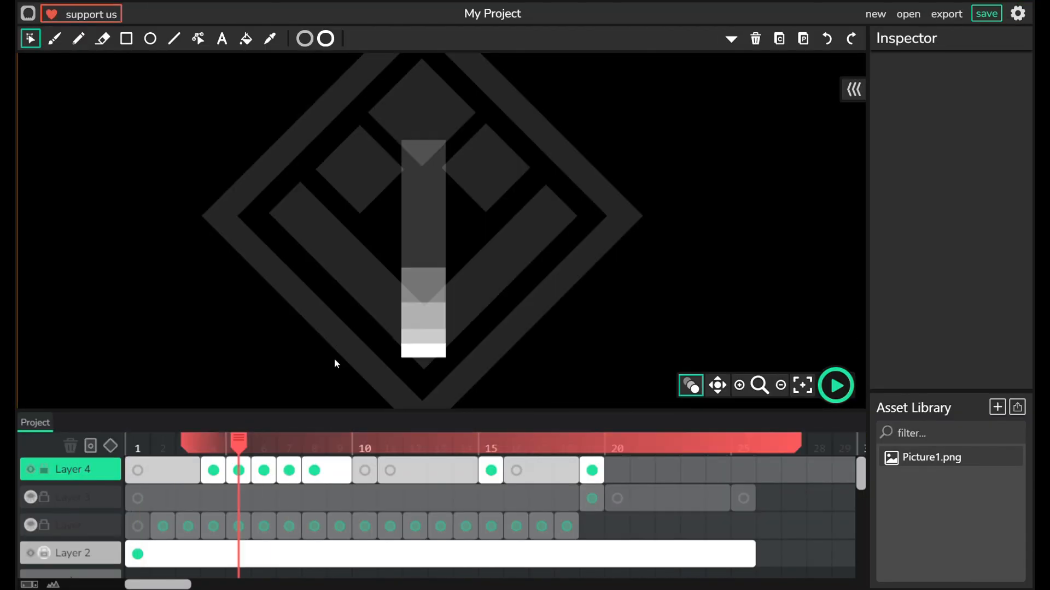
Step: Add a thin bar about 3.93 high on frame 3 of Layer 4, with its base in line with the other frames
{"action": "key", "text": "comma"}
{"action": "key", "text": "comma"}
{"action": "key", "text": "comma"}
{"action": "key", "text": "comma"}
{"action": "key", "text": "period"}
{"action": "key", "text": "period"}
{"action": "scroll", "coordinate": [431, 287], "scroll_direction": "up", "scroll_amount": 5}
{"action": "left_click", "coordinate": [432, 279]}
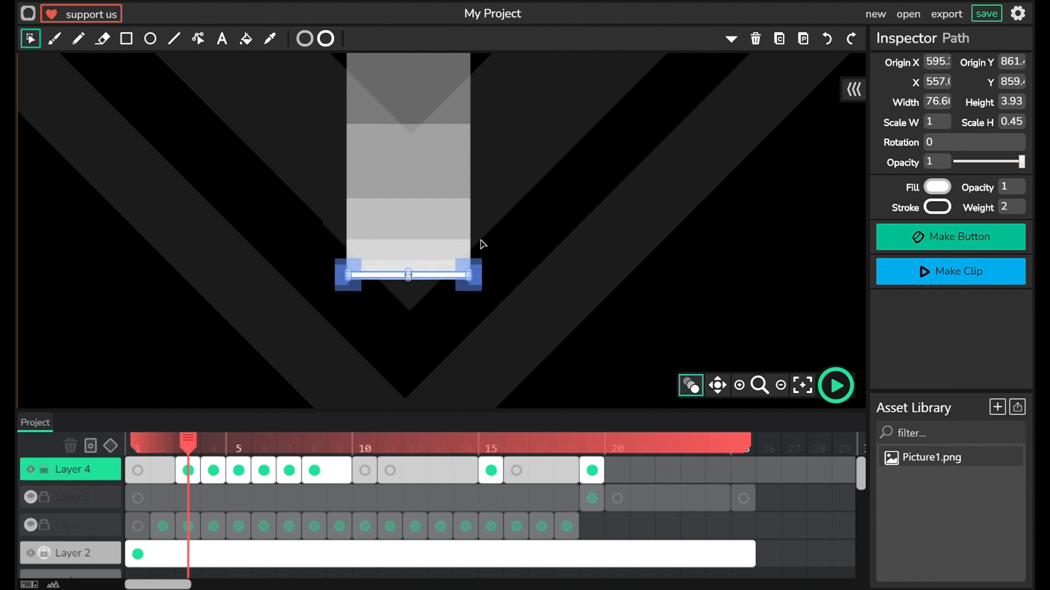
Step: Step through frames 3 to 9 of Layer 4 to compare the bar's height from frame to frame
{"action": "key", "text": "period"}
{"action": "key", "text": "period"}
{"action": "key", "text": "comma"}
{"action": "left_click", "coordinate": [452, 271]}
{"action": "key", "text": "comma"}
{"action": "left_click", "coordinate": [425, 274]}
{"action": "left_click", "coordinate": [425, 298]}
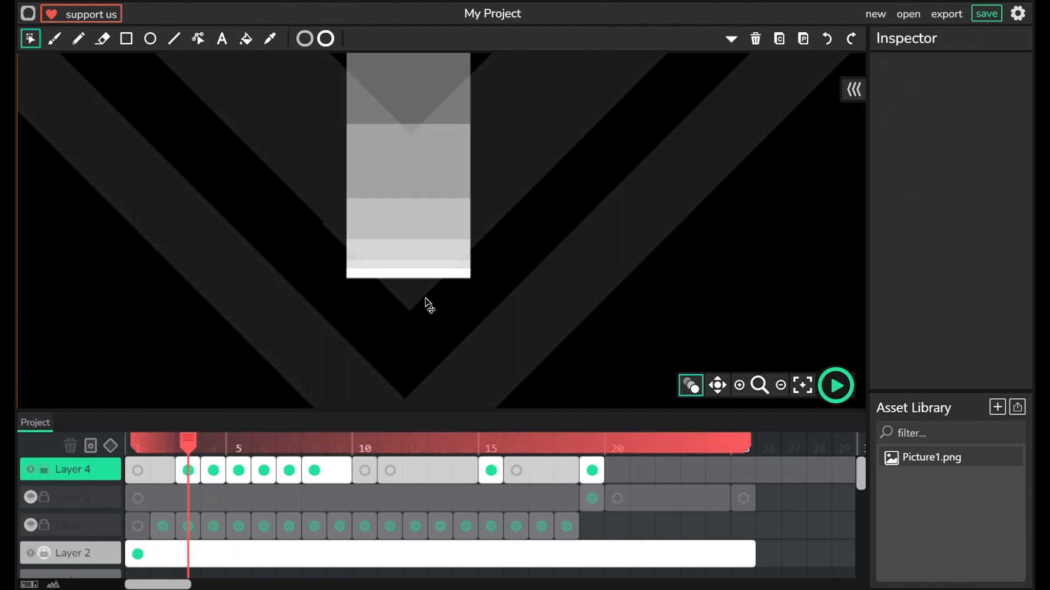
{"action": "key", "text": "period"}
{"action": "key", "text": "period"}
{"action": "key", "text": "period"}
{"action": "key", "text": "period"}
{"action": "key", "text": "period"}
{"action": "key", "text": "comma"}
{"action": "scroll", "coordinate": [442, 232], "scroll_direction": "down", "scroll_amount": 5}
{"action": "key", "text": "period"}
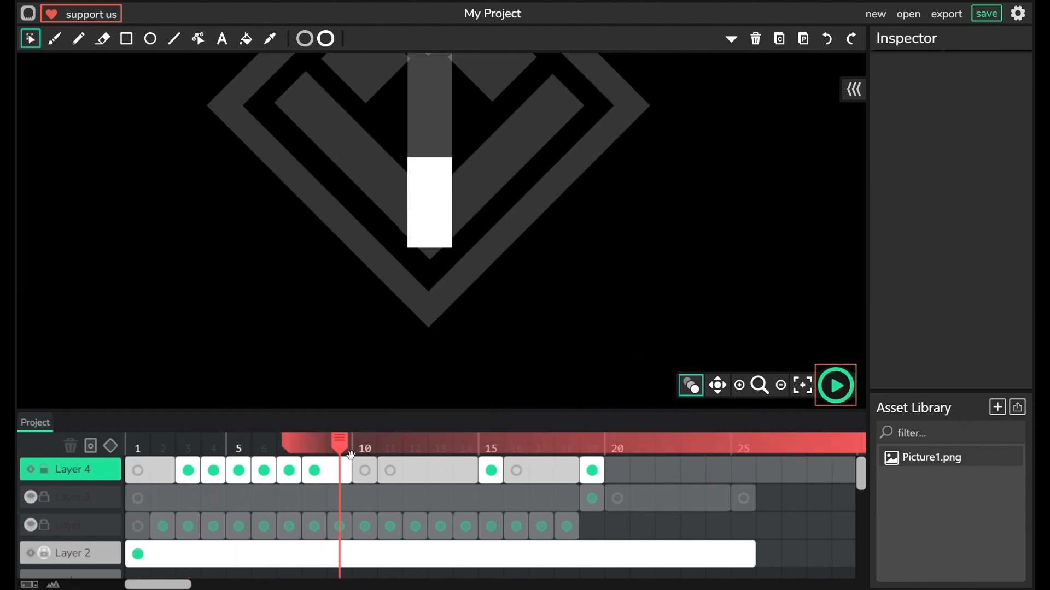
Step: Try the animation without frame 4 of Layer 4, preview it and undo the deletion
{"action": "left_click_drag", "start_coordinate": [350, 455], "coordinate": [220, 476]}
{"action": "left_click", "coordinate": [220, 479]}
{"action": "key", "text": "Delete"}
{"action": "left_click", "coordinate": [246, 476]}
{"action": "left_click", "coordinate": [842, 393]}
{"action": "left_click", "coordinate": [842, 392]}
{"action": "key", "text": "ctrl+z"}
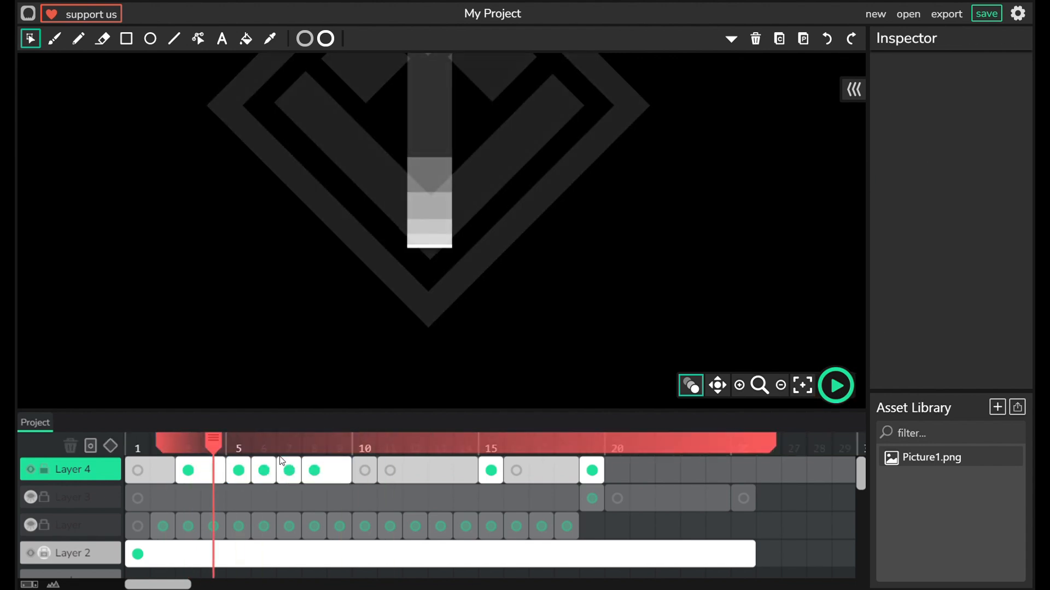
{"action": "key", "text": "ctrl+z"}
Step: Give frame 9 of Layer 4 its own bar and raise the bar's top edge above that of frame 8
{"action": "key", "text": "period"}
{"action": "key", "text": "period"}
{"action": "key", "text": "period"}
{"action": "key", "text": "period"}
{"action": "scroll", "coordinate": [429, 274], "scroll_direction": "down", "scroll_amount": 1}
{"action": "left_click", "coordinate": [430, 207]}
{"action": "key", "text": "9"}
{"action": "left_click_drag", "start_coordinate": [438, 218], "coordinate": [431, 323]}
{"action": "left_click", "coordinate": [424, 306]}
{"action": "left_click_drag", "start_coordinate": [423, 272], "coordinate": [424, 177]}
{"action": "key", "text": "Up"}
{"action": "key", "text": "Up"}
{"action": "key", "text": "Up"}
{"action": "key", "text": "Up"}
{"action": "key", "text": "Up"}
{"action": "key", "text": "Up"}
{"action": "key", "text": "Up"}
{"action": "key", "text": "Up"}
{"action": "key", "text": "Up"}
{"action": "key", "text": "Up"}
{"action": "key", "text": "Up"}
{"action": "key", "text": "Up"}
{"action": "key", "text": "Up"}
{"action": "key", "text": "Up"}
{"action": "key", "text": "Up"}
{"action": "key", "text": "Up"}
{"action": "key", "text": "Up"}
{"action": "key", "text": "Up"}
{"action": "key", "text": "Up"}
{"action": "key", "text": "Up"}
{"action": "key", "text": "Down"}
{"action": "key", "text": "Down"}
{"action": "key", "text": "Down"}
{"action": "key", "text": "Down"}
{"action": "key", "text": "Down"}
{"action": "key", "text": "Down"}
{"action": "key", "text": "Down"}
{"action": "key", "text": "Down"}
{"action": "key", "text": "Down"}
{"action": "key", "text": "Down"}
{"action": "key", "text": "Down"}
{"action": "key", "text": "Down"}
{"action": "left_click", "coordinate": [459, 333]}
Step: Raise the bar's top edge on frame 10 of Layer 4 above that of frame 9, in a smaller increment
{"action": "left_click", "coordinate": [432, 285]}
{"action": "key", "text": "Up"}
{"action": "key", "text": "Up"}
{"action": "key", "text": "Up"}
{"action": "key", "text": "Up"}
{"action": "key", "text": "Up"}
{"action": "key", "text": "Up"}
{"action": "key", "text": "Up"}
{"action": "key", "text": "Up"}
{"action": "key", "text": "Up"}
{"action": "key", "text": "Up"}
{"action": "key", "text": "Up"}
{"action": "key", "text": "Up"}
{"action": "key", "text": "Up"}
{"action": "key", "text": "Up"}
{"action": "key", "text": "Up"}
{"action": "key", "text": "Up"}
{"action": "key", "text": "Up"}
{"action": "key", "text": "Up"}
{"action": "key", "text": "Down"}
{"action": "key", "text": "Down"}
{"action": "key", "text": "Down"}
{"action": "key", "text": "Down"}
{"action": "key", "text": "Down"}
{"action": "key", "text": "Down"}
{"action": "key", "text": "Down"}
Step: Paste the bar frame at frame 11 of Layer 4, raise its top edge slightly, and copy that frame to frame 12
{"action": "left_click", "coordinate": [391, 479]}
{"action": "key", "text": "ctrl+v"}
{"action": "left_click", "coordinate": [423, 274]}
{"action": "key", "text": "comma"}
{"action": "key", "text": "period"}
{"action": "left_click", "coordinate": [434, 240]}
{"action": "left_click", "coordinate": [415, 472]}
{"action": "key", "text": "ctrl+c"}
{"action": "key", "text": "ctrl+v"}
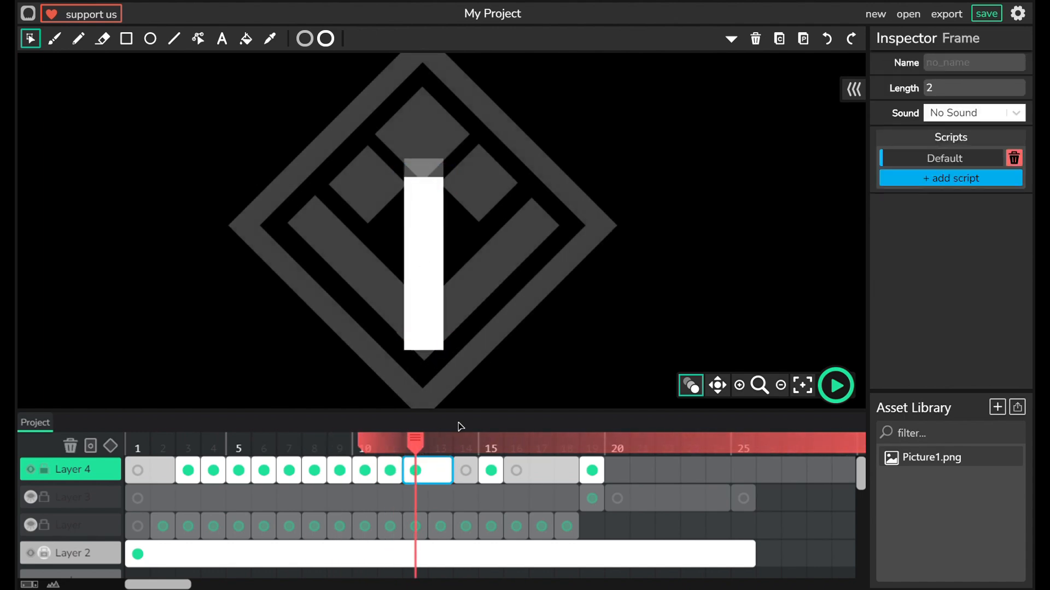
Step: Raise the bar on frame 12 of Layer 4 to about 368 high and add progressively taller bar frames at 13 and 14
{"action": "left_click", "coordinate": [446, 191]}
{"action": "left_click_drag", "start_coordinate": [418, 435], "coordinate": [491, 474]}
{"action": "left_click", "coordinate": [440, 470]}
{"action": "key", "text": "ctrl+c"}
{"action": "key", "text": "ctrl+v"}
{"action": "left_click", "coordinate": [441, 187]}
{"action": "left_click", "coordinate": [484, 482]}
{"action": "left_click", "coordinate": [466, 479]}
{"action": "key", "text": "7"}
{"action": "key", "text": "ctrl+v"}
Step: Preview the rising bar animation and scrub back through the Layer 4 frames to check the growth
{"action": "key", "text": "Return"}
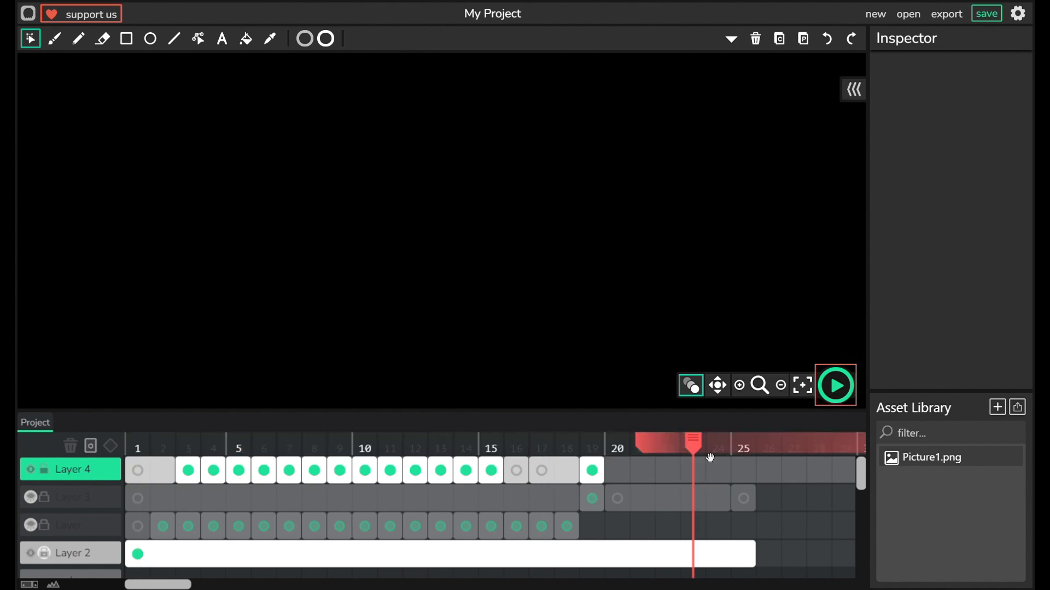
{"action": "left_click", "coordinate": [836, 385]}
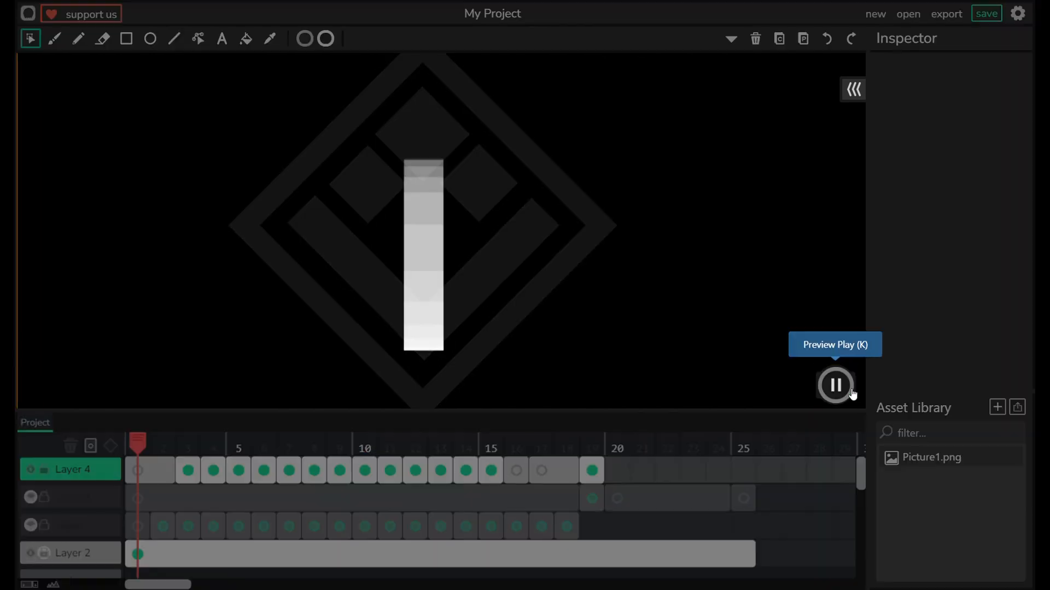
{"action": "left_click", "coordinate": [836, 385]}
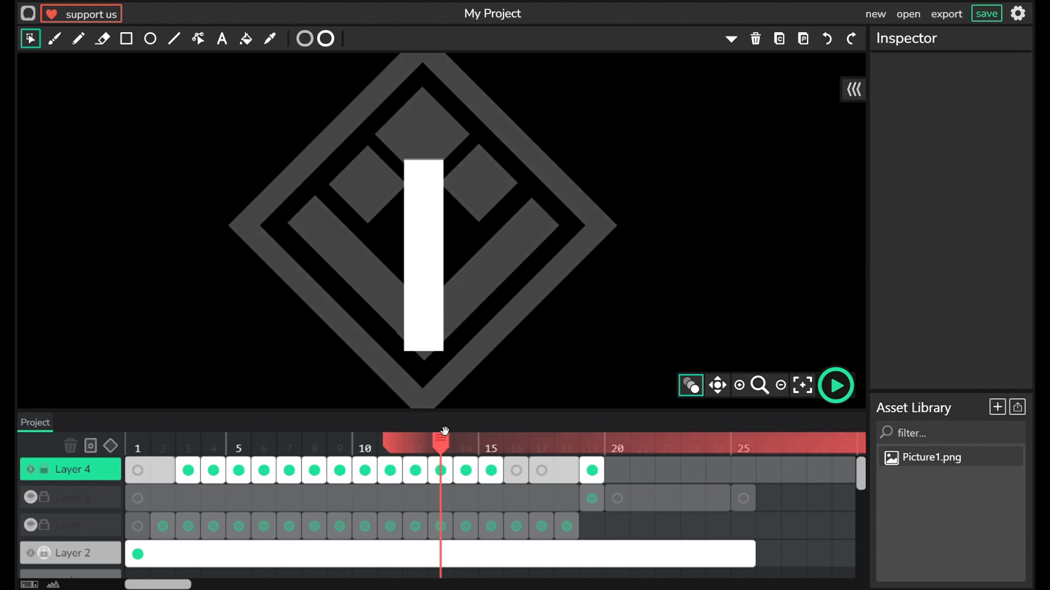
{"action": "left_click", "coordinate": [447, 351]}
{"action": "left_click", "coordinate": [392, 461]}
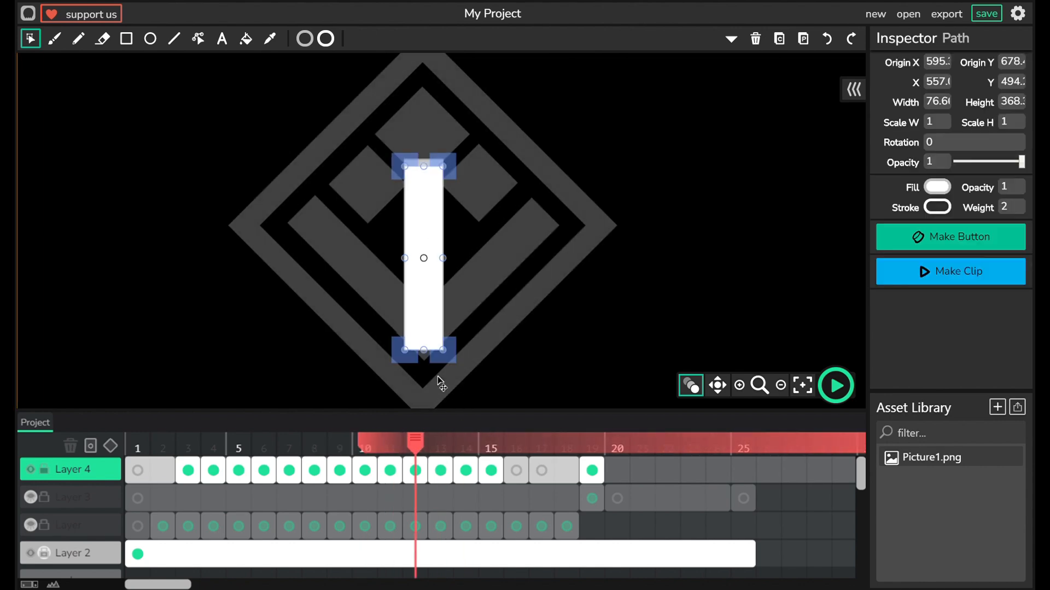
{"action": "left_click_drag", "start_coordinate": [415, 442], "coordinate": [197, 457]}
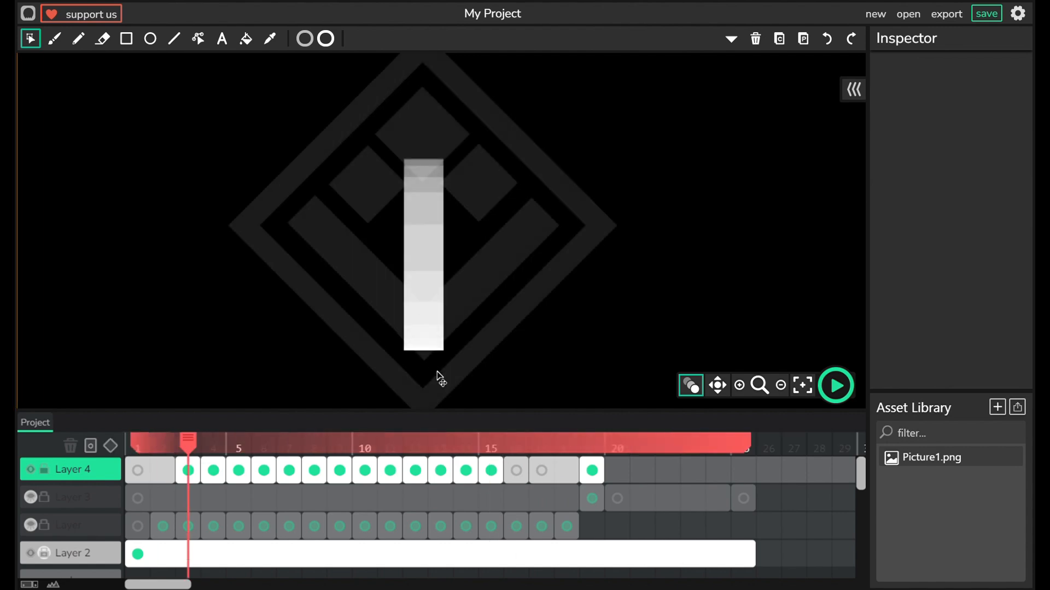
{"action": "left_click", "coordinate": [217, 456]}
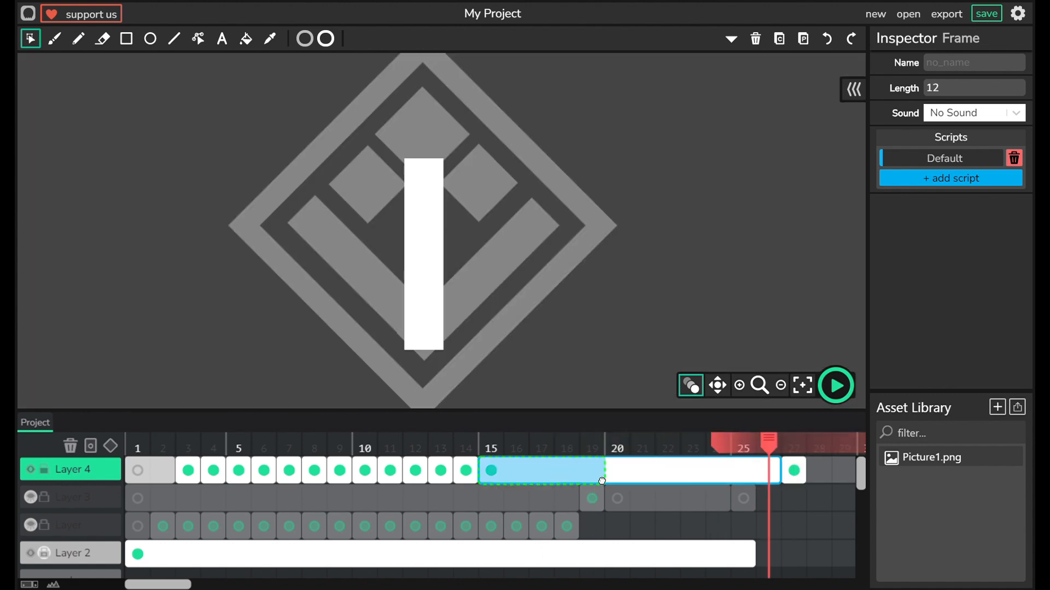
Step: Hold the full-height bar on Layer 4 from frame 15 through 19 and place a separate copy of it on frame 20
{"action": "left_click_drag", "start_coordinate": [602, 481], "coordinate": [603, 479]}
{"action": "key", "text": "ctrl+d"}
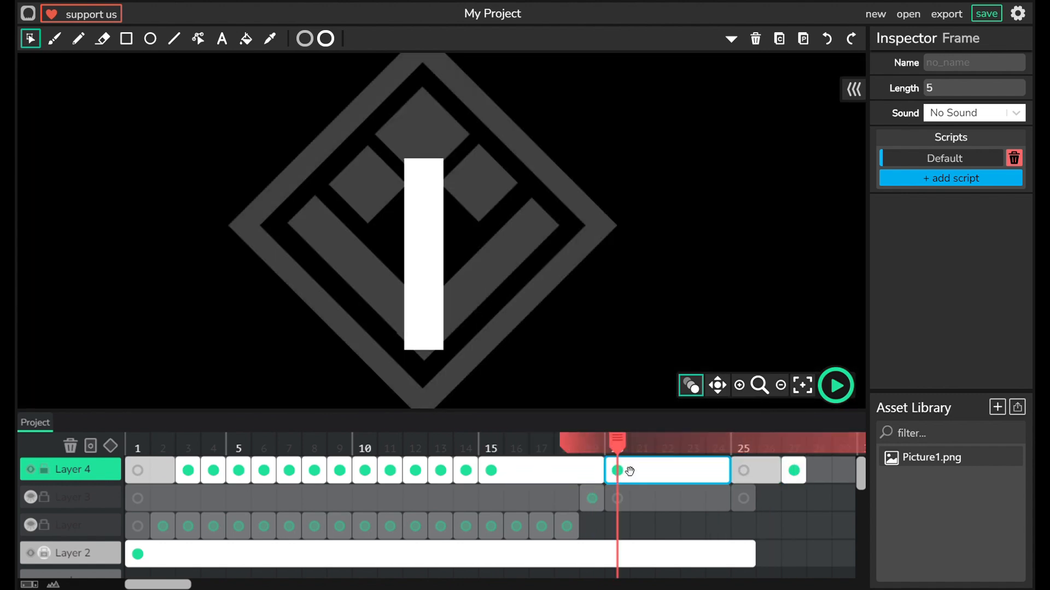
{"action": "left_click", "coordinate": [444, 229]}
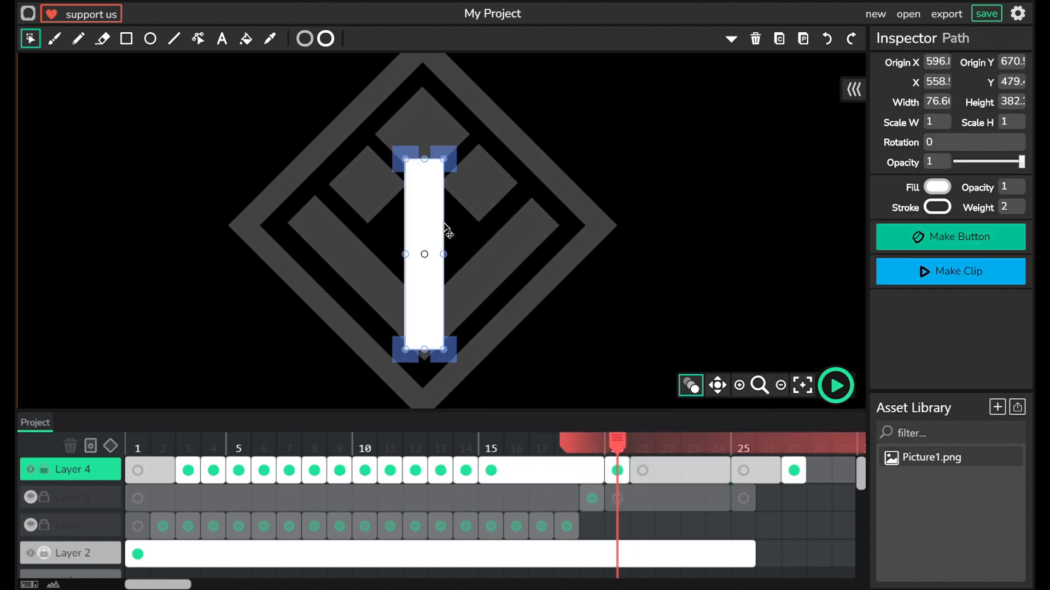
Step: Copy the bar frame to frame 21 of Layer 4 and rotate one of its bars by 45 degrees
{"action": "left_click", "coordinate": [651, 468]}
{"action": "key", "text": "ctrl+v"}
{"action": "left_click", "coordinate": [427, 236]}
{"action": "double_click", "coordinate": [952, 146]}
{"action": "type", "text": "45"}
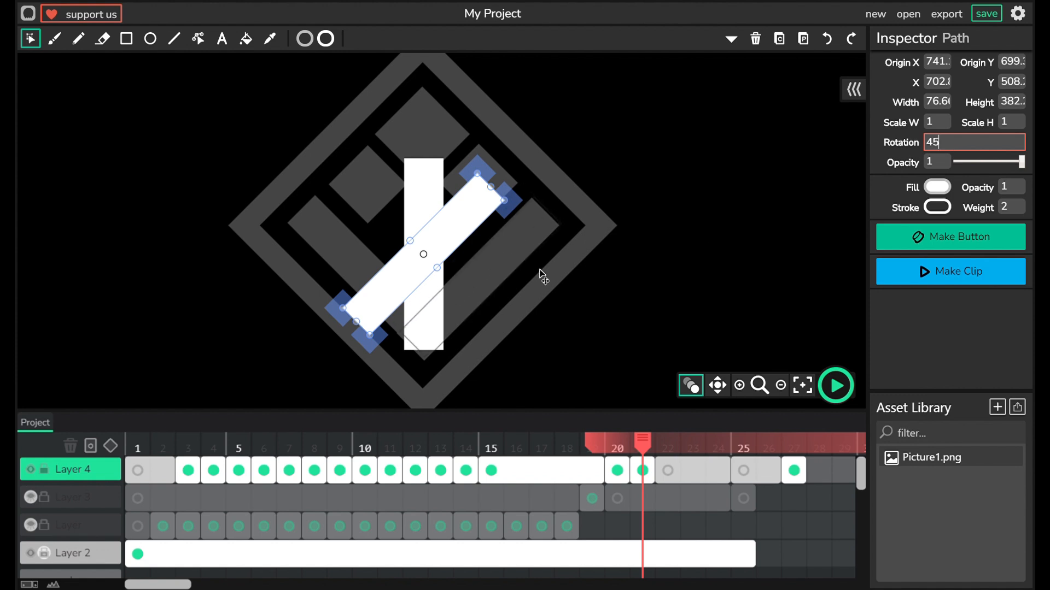
Step: Rotate the other bar on frame 21 by -45 degrees and align both bars with the V-shaped arms of the traced icon
{"action": "left_click", "coordinate": [425, 240]}
{"action": "double_click", "coordinate": [952, 143]}
{"action": "left_click_drag", "start_coordinate": [539, 270], "coordinate": [409, 297]}
{"action": "type", "text": "-45"}
{"action": "left_click", "coordinate": [431, 333]}
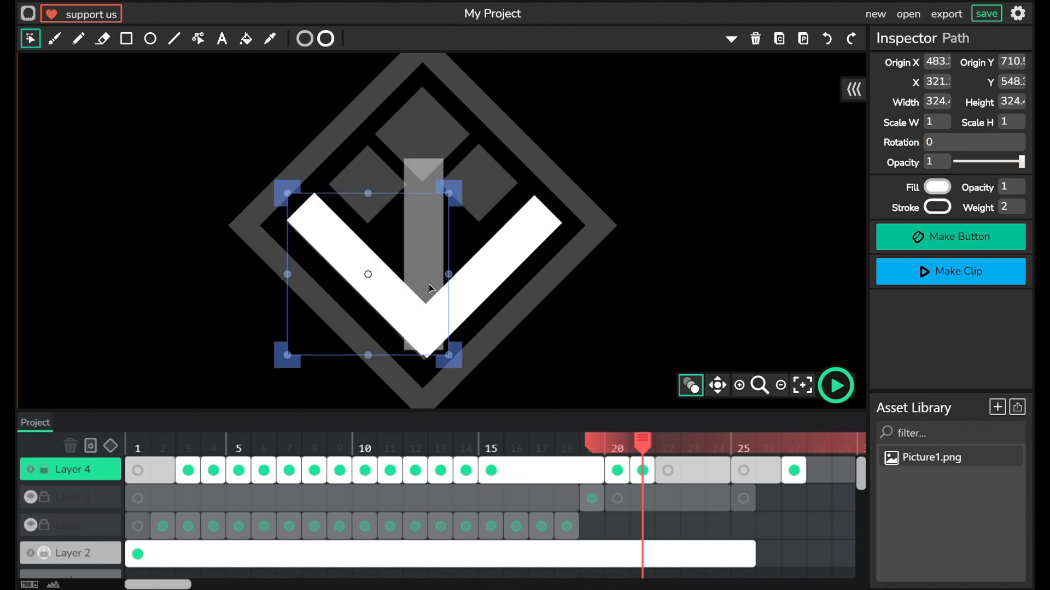
{"action": "left_click", "coordinate": [466, 281]}
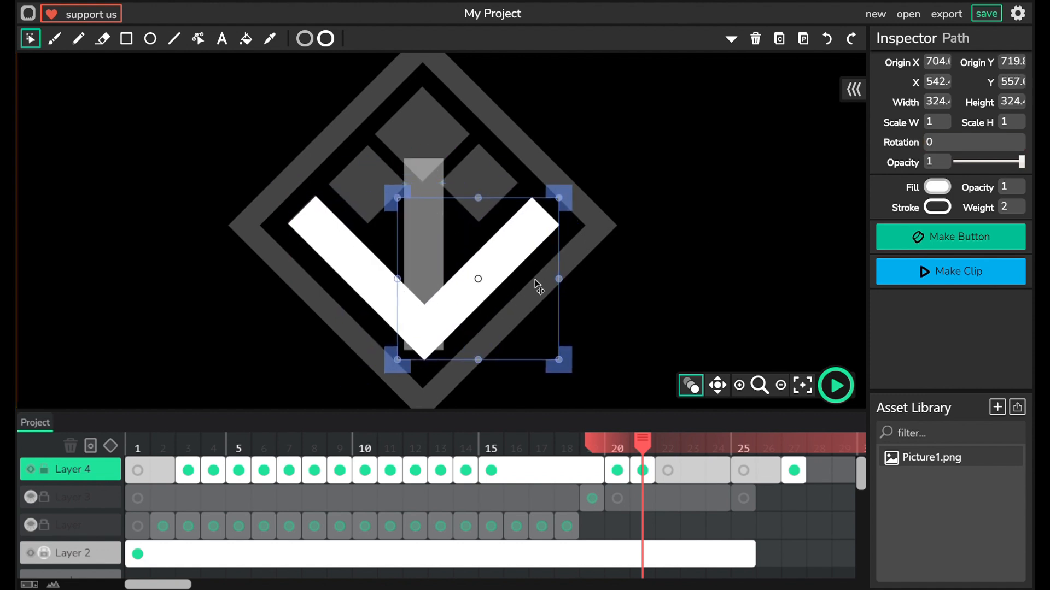
{"action": "left_click", "coordinate": [538, 285]}
Step: Move the V-shaped frame of Layer 4 to frame 31 and the final frame to 44, and extend frame 20 to a length of 2
{"action": "left_click", "coordinate": [646, 470]}
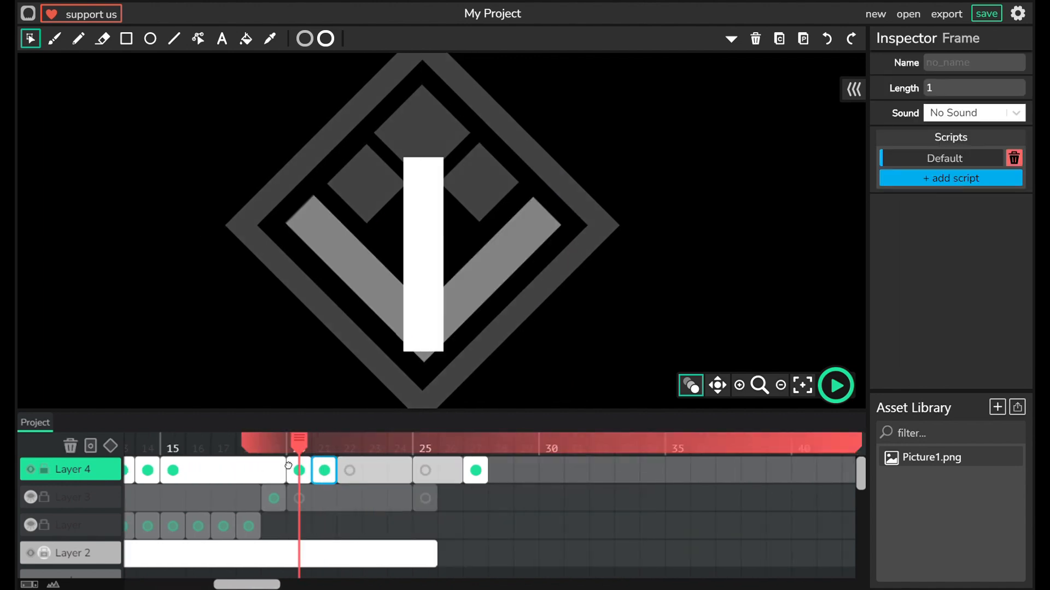
{"action": "scroll", "coordinate": [652, 476], "scroll_direction": "right", "scroll_amount": 8}
{"action": "left_click_drag", "start_coordinate": [361, 476], "coordinate": [790, 476]}
{"action": "left_click_drag", "start_coordinate": [212, 474], "coordinate": [131, 468]}
{"action": "left_click", "coordinate": [208, 470]}
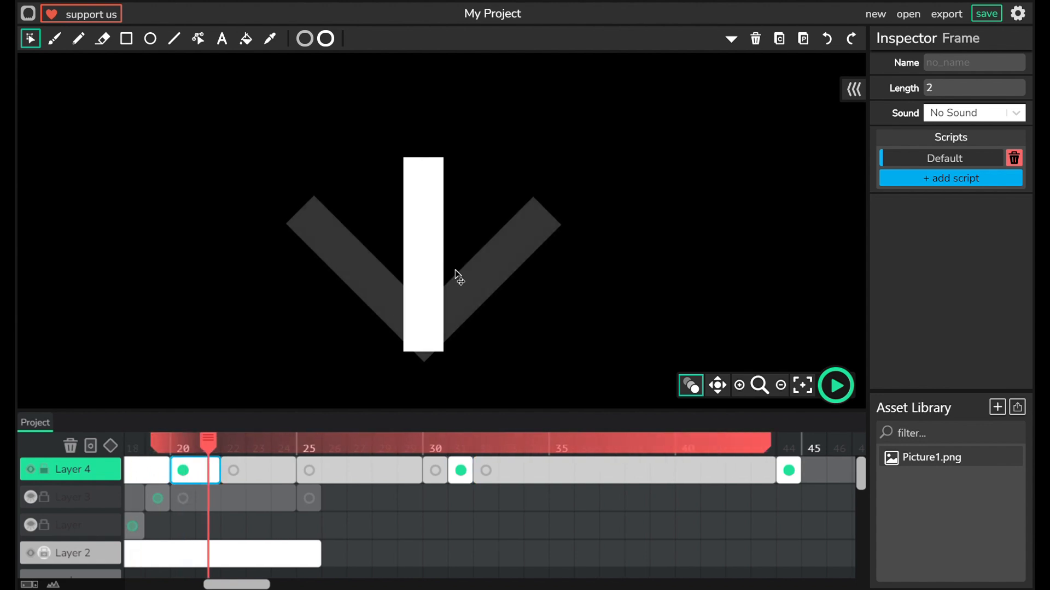
Step: Tilt the two stacked bars slightly apart at frame 21 of Layer 4 and copy that frame to frame 22
{"action": "left_click", "coordinate": [429, 280]}
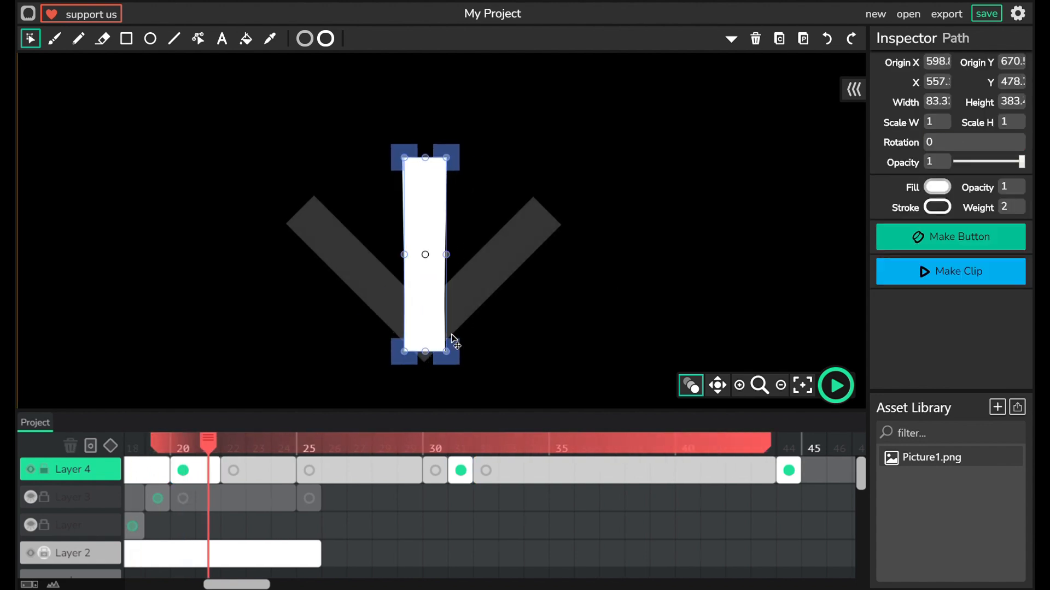
{"action": "left_click", "coordinate": [481, 239]}
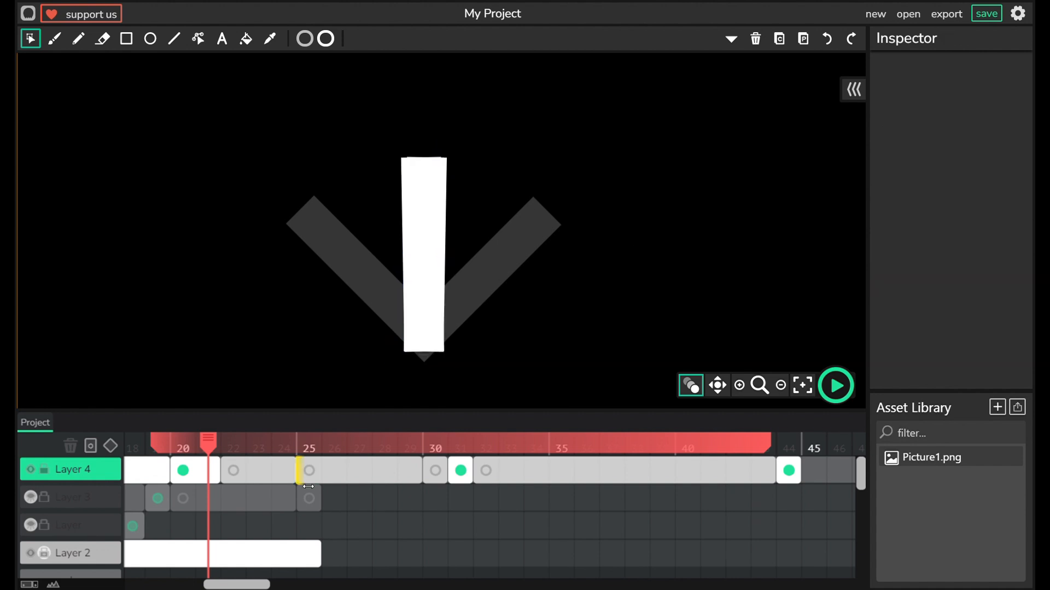
{"action": "left_click", "coordinate": [208, 475]}
{"action": "key", "text": "ctrl+c"}
{"action": "left_click", "coordinate": [237, 479]}
{"action": "key", "text": "ctrl+v"}
{"action": "left_click_drag", "start_coordinate": [268, 479], "coordinate": [240, 484]}
{"action": "left_click", "coordinate": [234, 477]}
Step: Tilt the two bars on frame 22 further apart, using a rotation of 1 for the right-leaning bar, and compare with frame 21
{"action": "left_click", "coordinate": [426, 274]}
{"action": "left_click", "coordinate": [951, 143]}
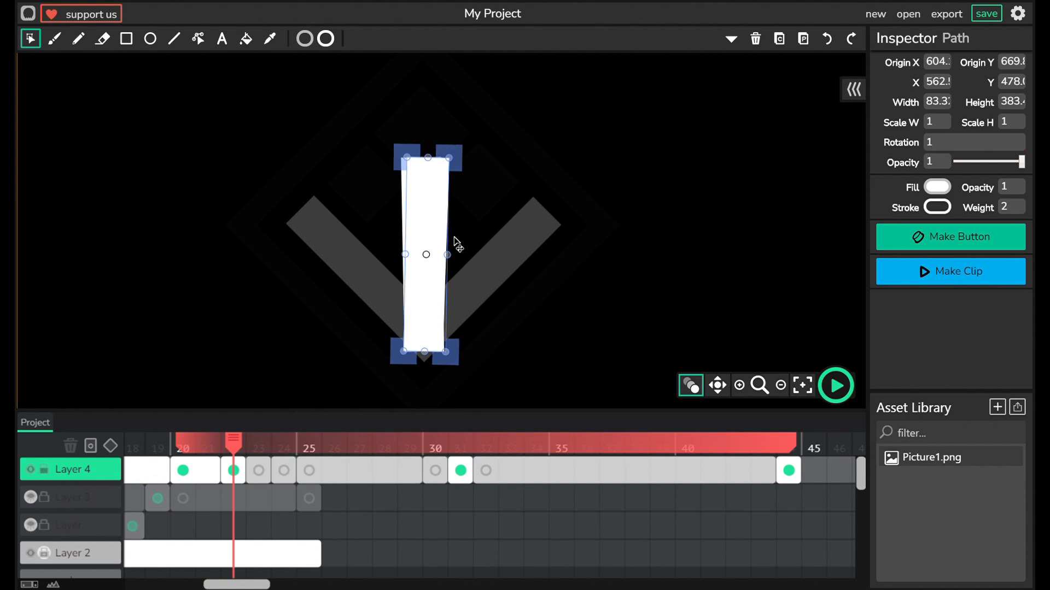
{"action": "left_click", "coordinate": [487, 230]}
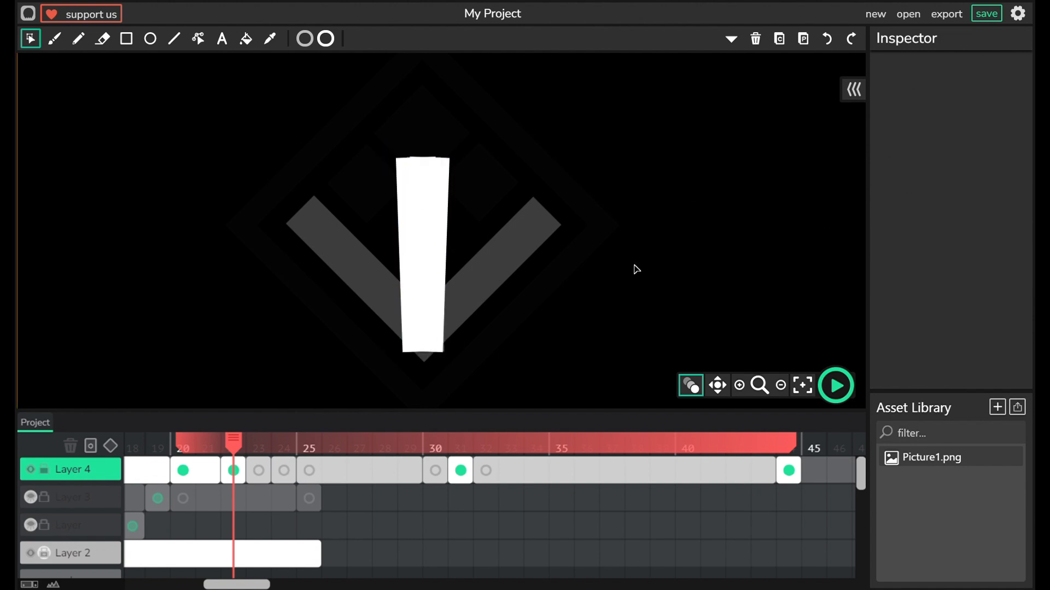
{"action": "left_click", "coordinate": [156, 473]}
{"action": "left_click", "coordinate": [208, 475]}
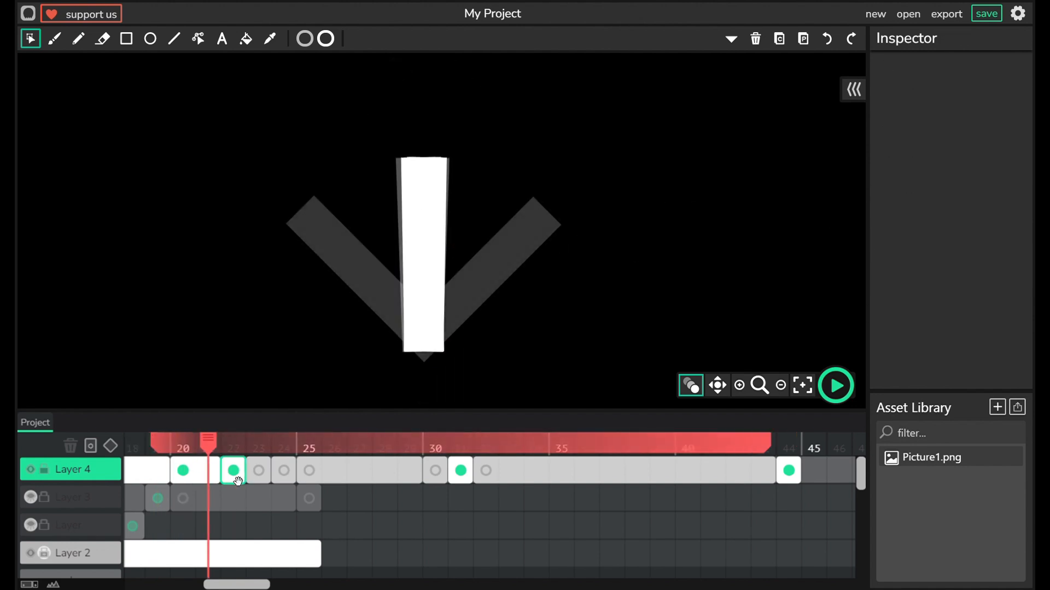
Step: Spread the two bars on frame 22 of Layer 4 further apart, using a rotation of 2, and realign their lower ends
{"action": "left_click", "coordinate": [234, 477]}
{"action": "left_click", "coordinate": [427, 273]}
{"action": "left_click", "coordinate": [943, 144]}
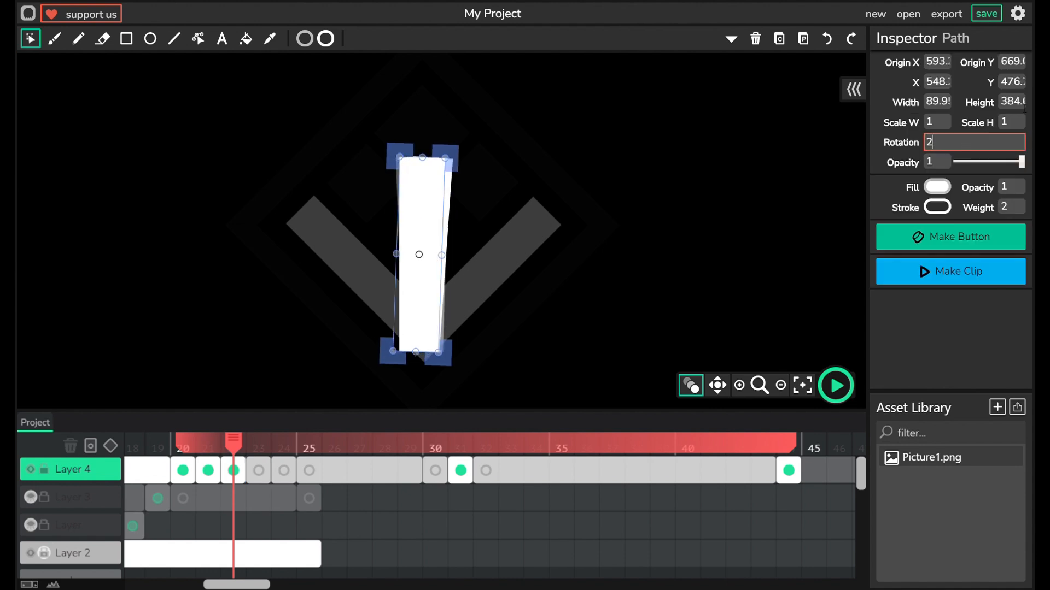
{"action": "left_click", "coordinate": [532, 224]}
{"action": "left_click_drag", "start_coordinate": [442, 197], "coordinate": [469, 196]}
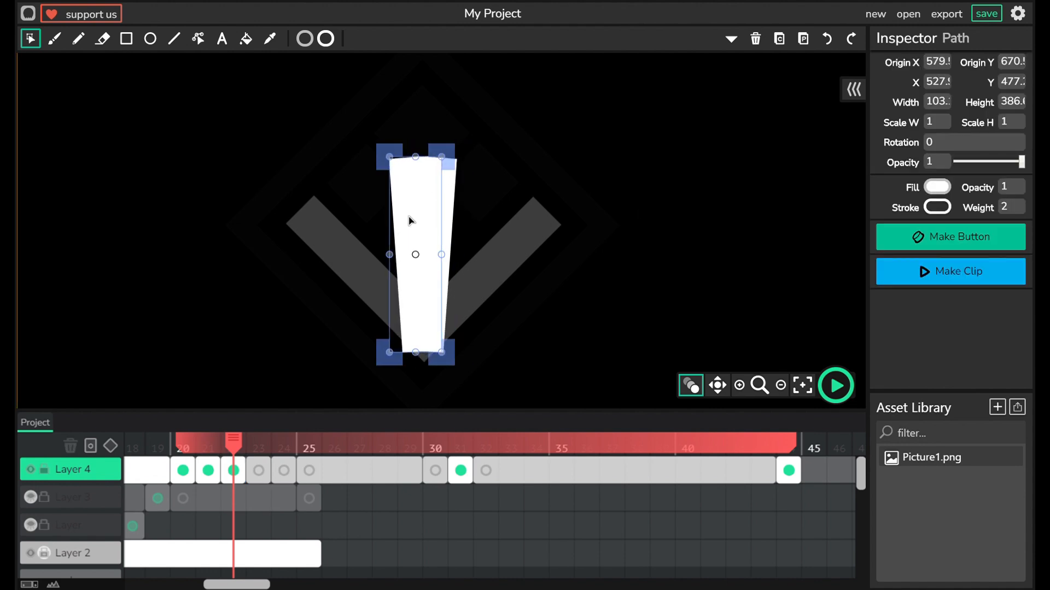
{"action": "left_click", "coordinate": [553, 212]}
Step: Copy frame 22 of Layer 4 to frame 23
{"action": "left_click", "coordinate": [234, 473]}
{"action": "key", "text": "ctrl+c"}
{"action": "left_click", "coordinate": [258, 473]}
{"action": "key", "text": "ctrl+v"}
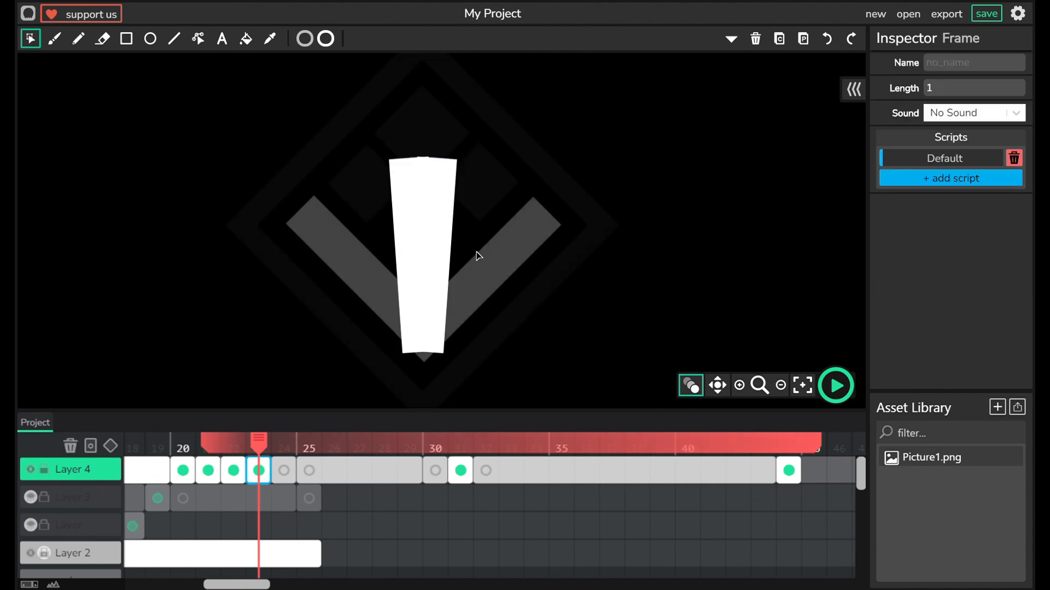
Step: Tilt the two bars on frame 23 further apart, realign their lower ends, and preview the animation
{"action": "left_click", "coordinate": [434, 261]}
{"action": "left_click", "coordinate": [940, 144]}
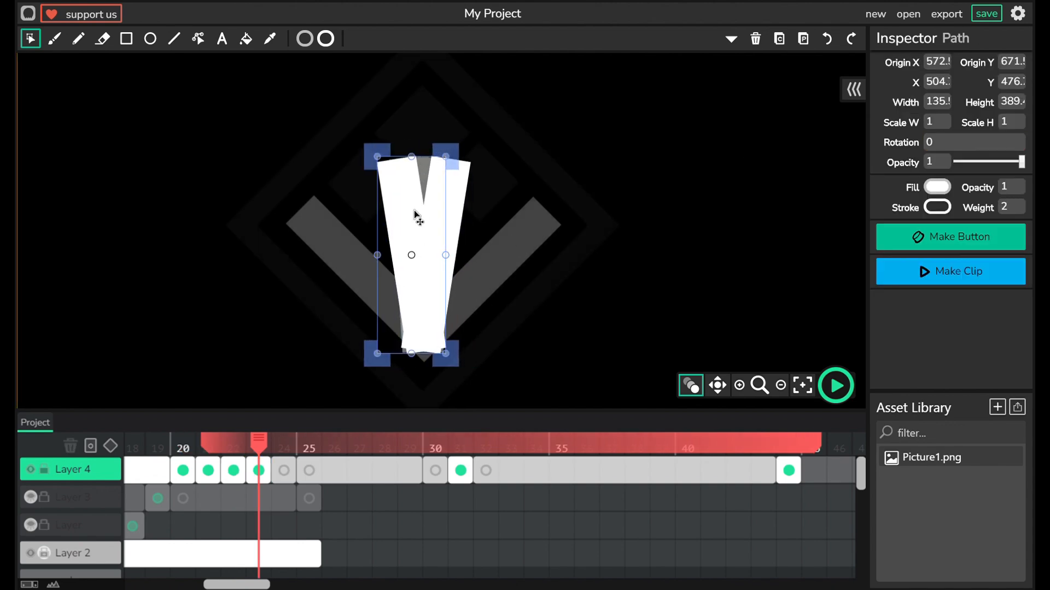
{"action": "left_click", "coordinate": [541, 360]}
{"action": "left_click_drag", "start_coordinate": [452, 247], "coordinate": [421, 247]}
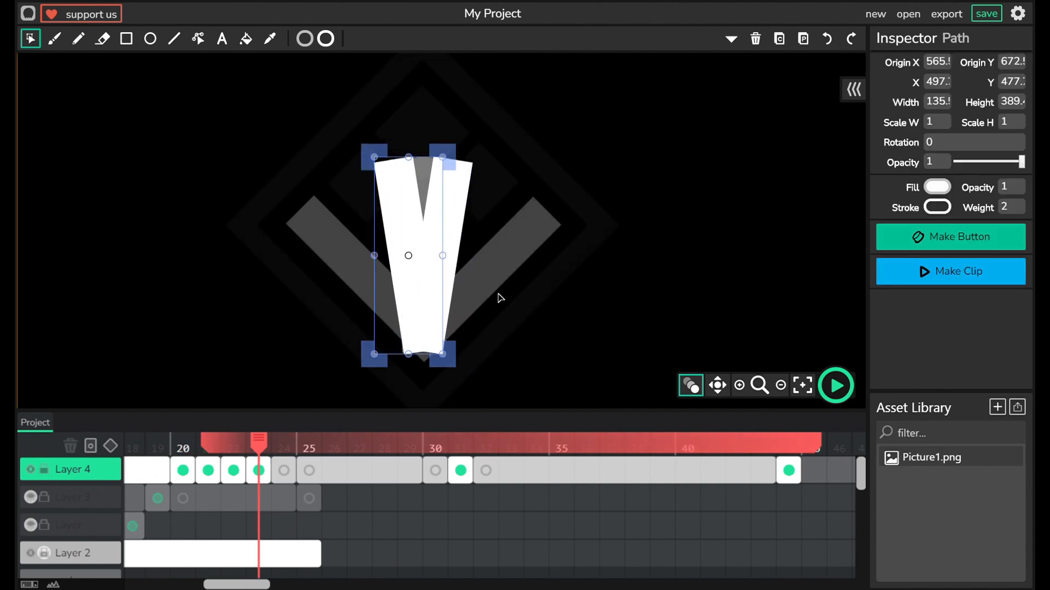
{"action": "left_click", "coordinate": [551, 217]}
{"action": "left_click", "coordinate": [832, 387]}
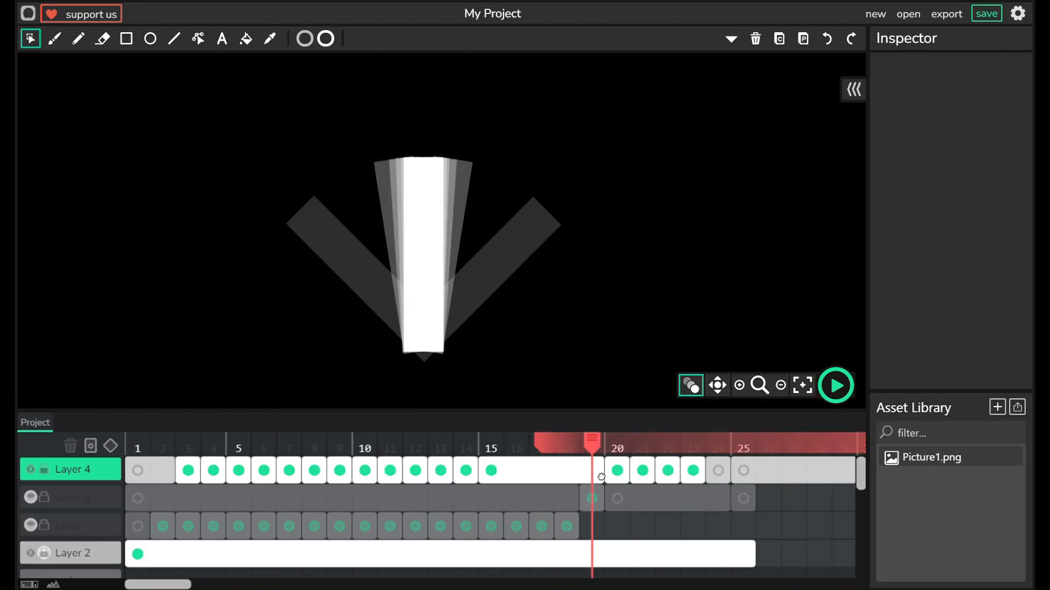
Step: On frame 24, rotate the right-leaning bar by 15 and the left-leaning bar by -15 degrees and join their lower ends into a V
{"action": "left_click", "coordinate": [718, 470]}
{"action": "left_click", "coordinate": [477, 207]}
{"action": "left_click", "coordinate": [930, 145]}
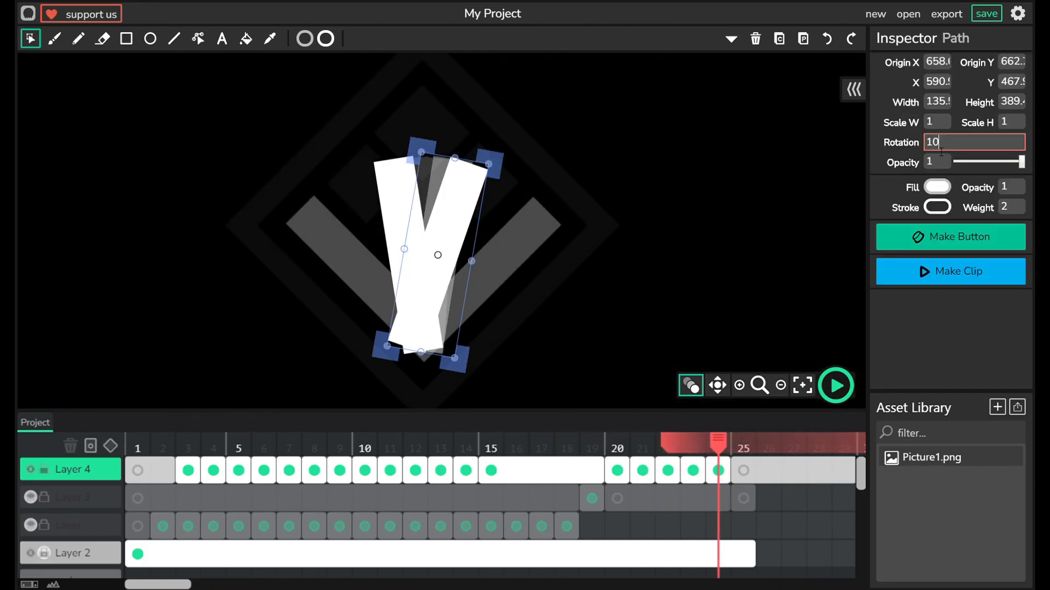
{"action": "key", "text": "BackSpace"}
{"action": "type", "text": "5"}
{"action": "left_click", "coordinate": [396, 191]}
{"action": "left_click", "coordinate": [942, 142]}
{"action": "key", "text": "BackSpace"}
{"action": "type", "text": "-15"}
{"action": "left_click", "coordinate": [470, 216]}
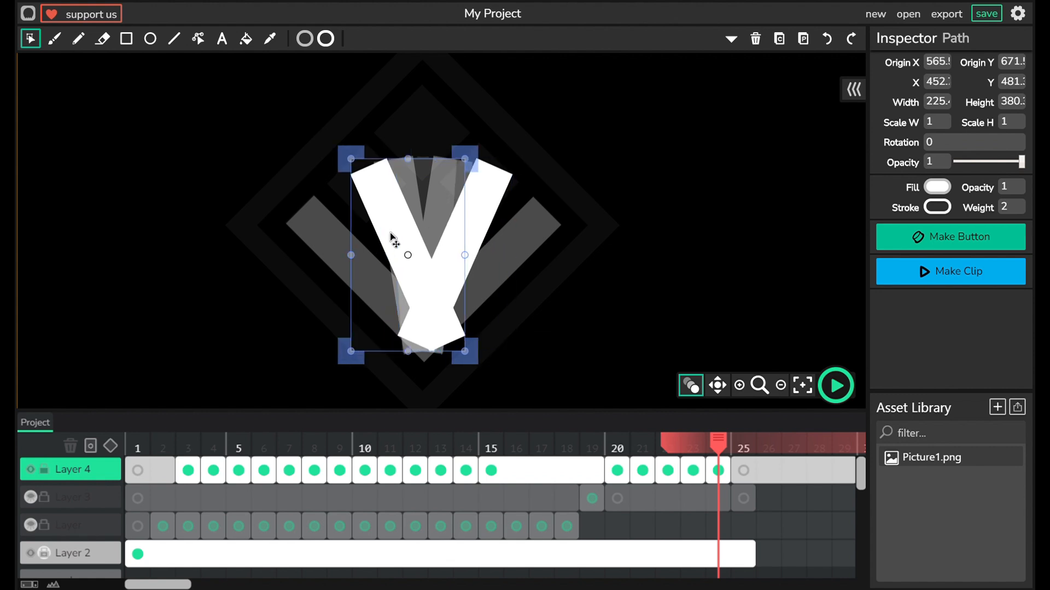
{"action": "left_click", "coordinate": [593, 237]}
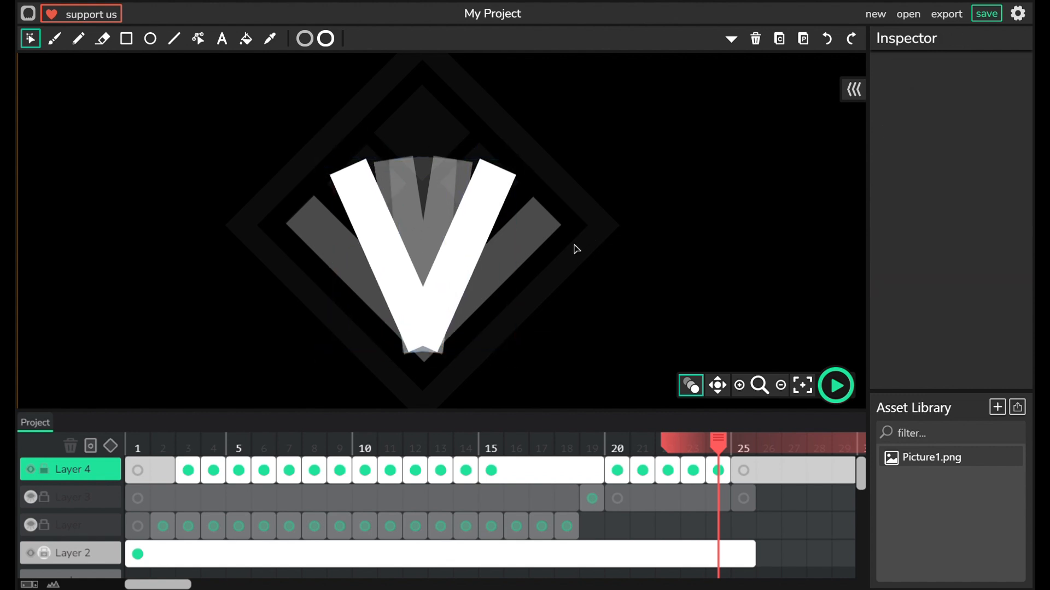
Step: Copy frame 24 of Layer 4 to frame 25
{"action": "left_click", "coordinate": [618, 470]}
{"action": "left_click", "coordinate": [722, 474]}
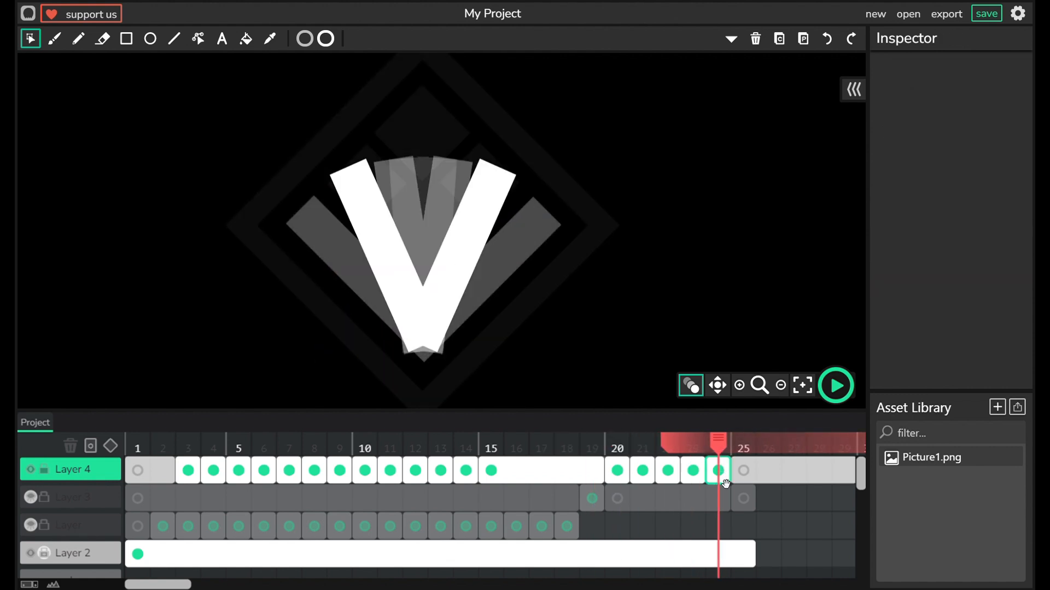
{"action": "left_click_drag", "start_coordinate": [717, 441], "coordinate": [718, 476]}
{"action": "key", "text": "ctrl+c"}
{"action": "left_click", "coordinate": [743, 476]}
{"action": "key", "text": "ctrl+v"}
Step: Rotate the right arm on frame 25 by 15 degrees and the left arm by -15 degrees, and realign them symmetrically
{"action": "left_click", "coordinate": [470, 216]}
{"action": "left_click", "coordinate": [957, 143]}
{"action": "type", "text": "15"}
{"action": "left_click", "coordinate": [373, 235]}
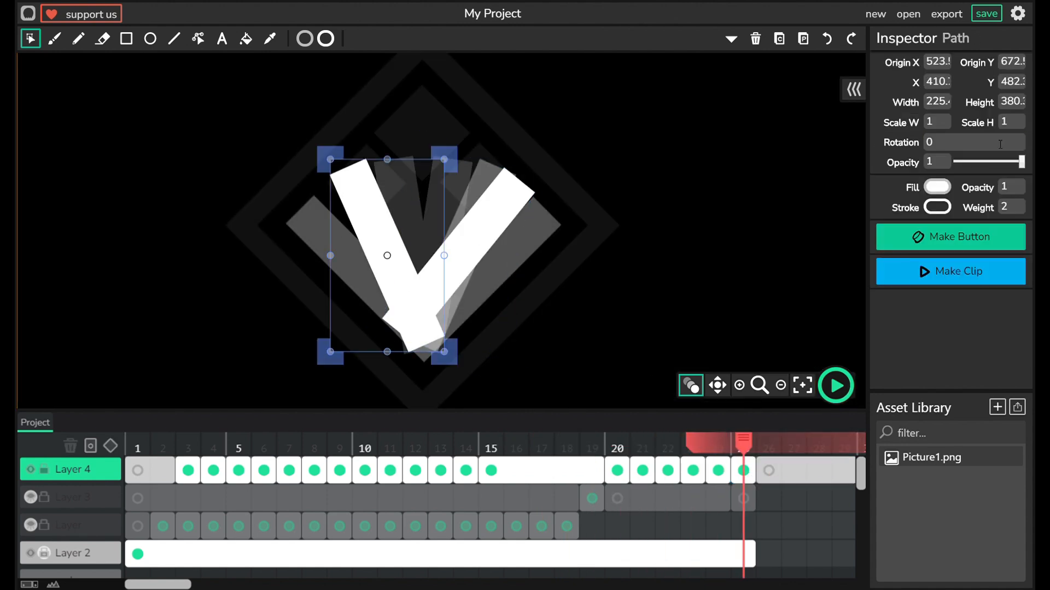
{"action": "left_click", "coordinate": [957, 143]}
{"action": "type", "text": "-15"}
{"action": "left_click", "coordinate": [486, 222]}
{"action": "key", "text": "shift+Right"}
{"action": "key", "text": "shift+Right"}
{"action": "left_click", "coordinate": [392, 253]}
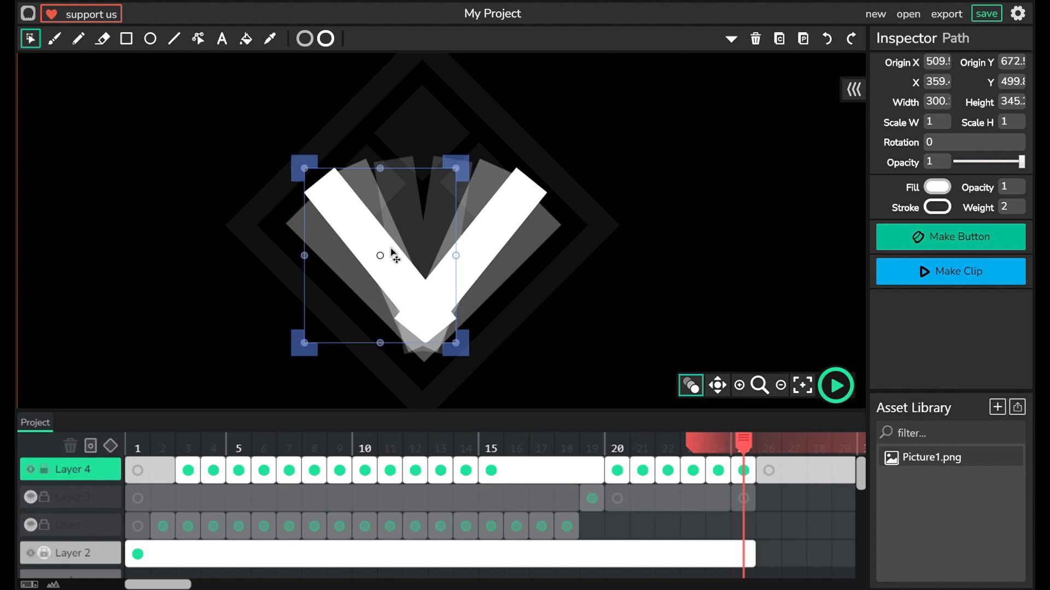
Step: Move both arms on frame 25 down together towards the lower tip of the traced V
{"action": "key", "text": "ctrl+a"}
{"action": "key", "text": "shift+Down"}
{"action": "key", "text": "shift+Down"}
{"action": "key", "text": "Up"}
{"action": "scroll", "coordinate": [763, 487], "scroll_direction": "right", "scroll_amount": 2}
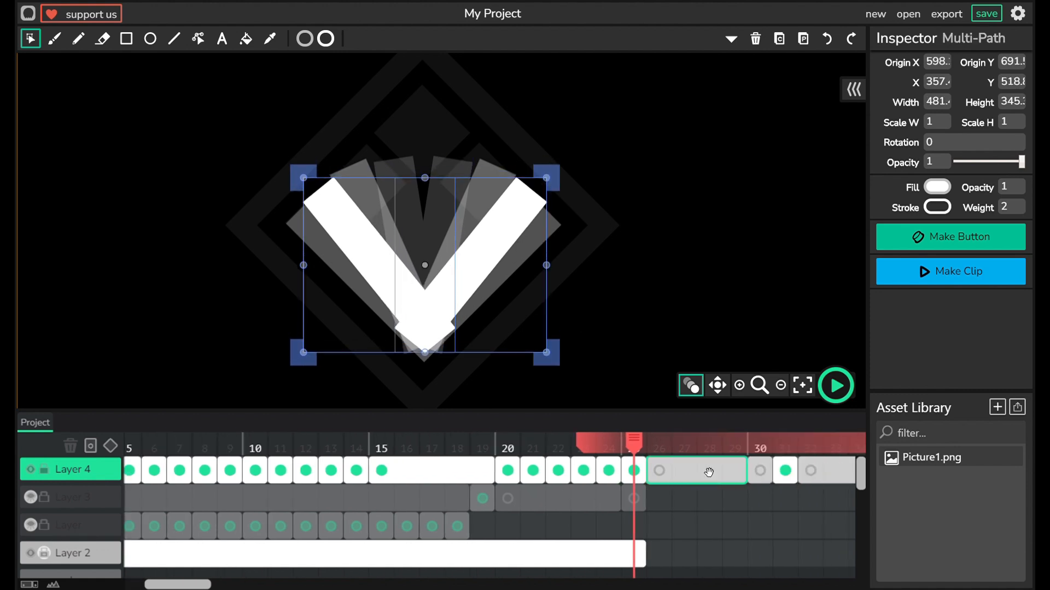
{"action": "key", "text": "shift+Down"}
{"action": "key", "text": "Down"}
{"action": "key", "text": "Down"}
{"action": "key", "text": "Down"}
{"action": "key", "text": "shift+Up"}
Step: Nudge both arms on frame 24 down slightly and scrub through the frames to check the opening motion
{"action": "left_click", "coordinate": [608, 471]}
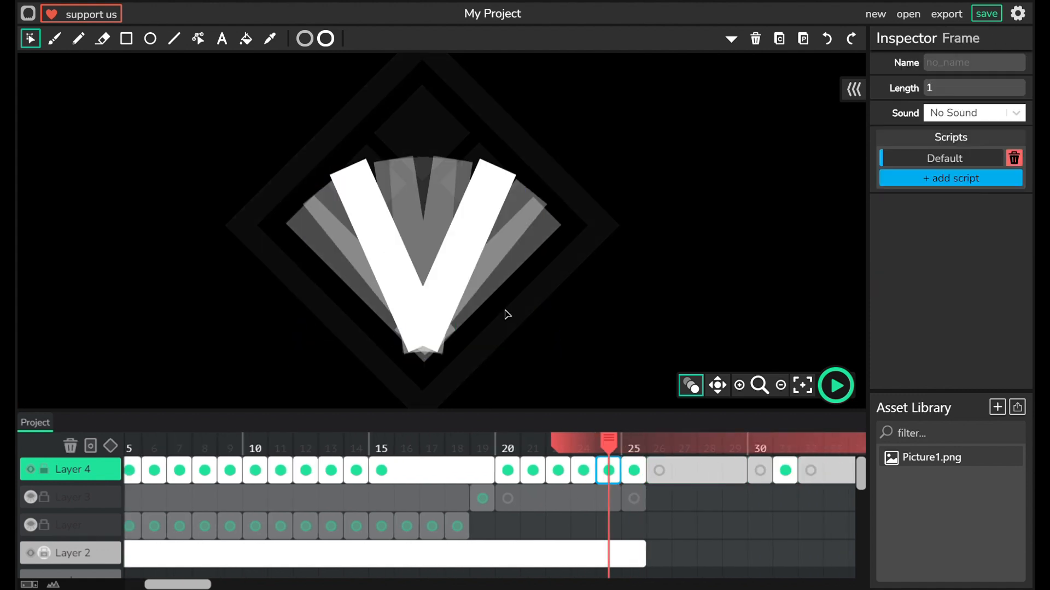
{"action": "key", "text": "ctrl+a"}
{"action": "key", "text": "Down"}
{"action": "key", "text": "Down"}
{"action": "key", "text": "Down"}
{"action": "key", "text": "Down"}
{"action": "key", "text": "Down"}
{"action": "left_click_drag", "start_coordinate": [596, 445], "coordinate": [458, 444]}
{"action": "left_click_drag", "start_coordinate": [763, 444], "coordinate": [558, 445]}
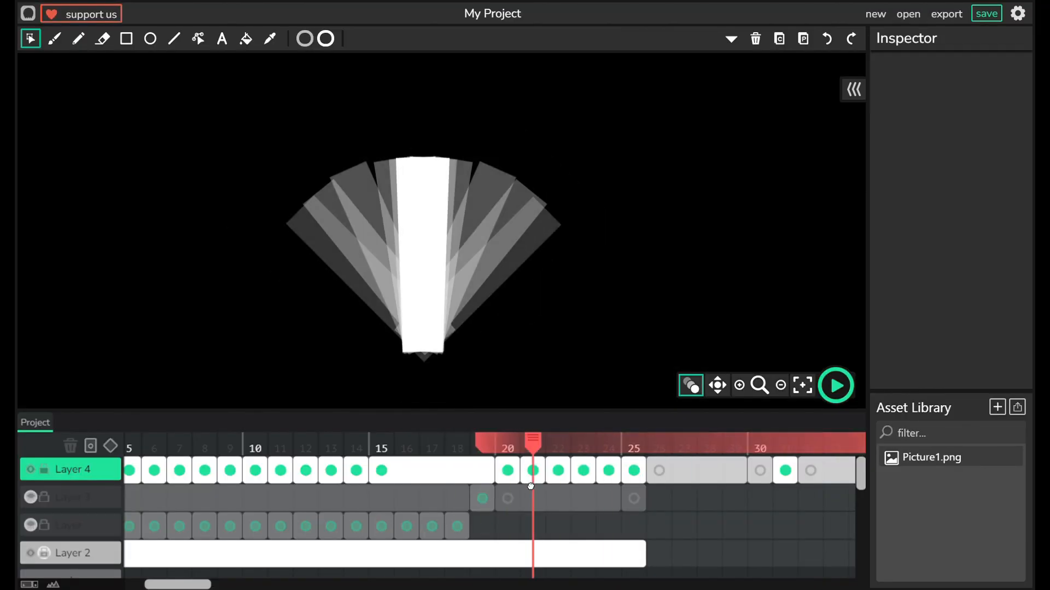
{"action": "left_click_drag", "start_coordinate": [530, 486], "coordinate": [633, 484]}
Step: Copy frame 25 to frame 26 and rotate its right arm by 16 degrees and its left arm by -16 degrees
{"action": "left_click", "coordinate": [638, 477]}
{"action": "left_click", "coordinate": [662, 479]}
{"action": "key", "text": "ctrl+v"}
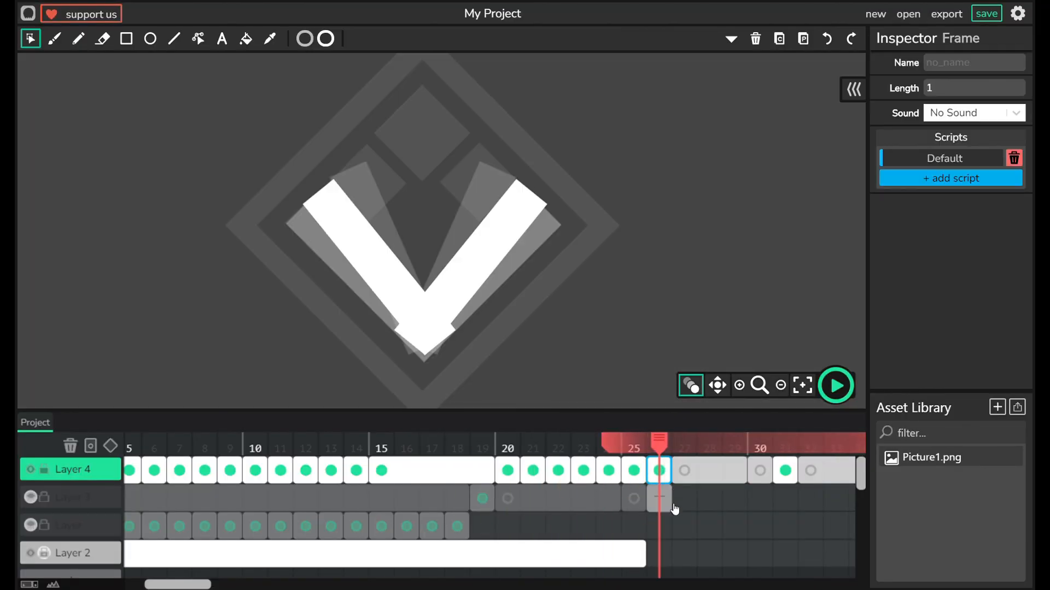
{"action": "scroll", "coordinate": [674, 509], "scroll_direction": "right", "scroll_amount": 2}
{"action": "left_click", "coordinate": [503, 265]}
{"action": "double_click", "coordinate": [954, 142]}
{"action": "type", "text": "16"}
{"action": "left_click", "coordinate": [361, 241]}
{"action": "double_click", "coordinate": [954, 143]}
{"action": "type", "text": "-16"}
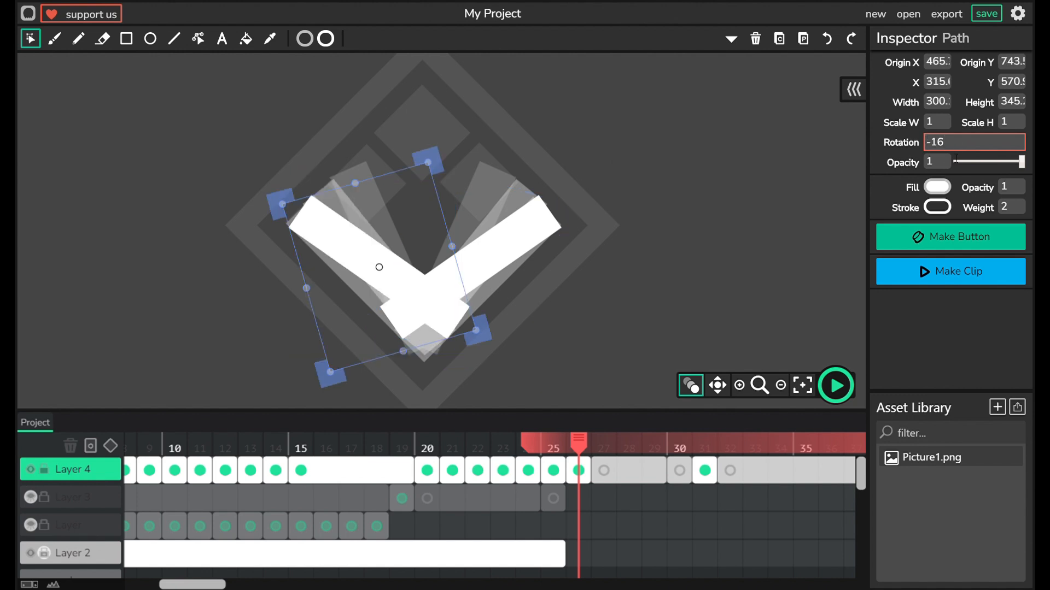
Step: Move the two arms on frame 26 outwards by equal amounts until their lower ends form one clean point
{"action": "left_click", "coordinate": [491, 275]}
{"action": "key", "text": "shift+Right"}
{"action": "key", "text": "shift+Right"}
{"action": "key", "text": "shift+Right"}
{"action": "key", "text": "shift+Right"}
{"action": "left_click", "coordinate": [395, 284]}
{"action": "key", "text": "shift+Left"}
{"action": "key", "text": "shift+Left"}
{"action": "key", "text": "shift+Left"}
{"action": "key", "text": "shift+Left"}
{"action": "left_click", "coordinate": [493, 283]}
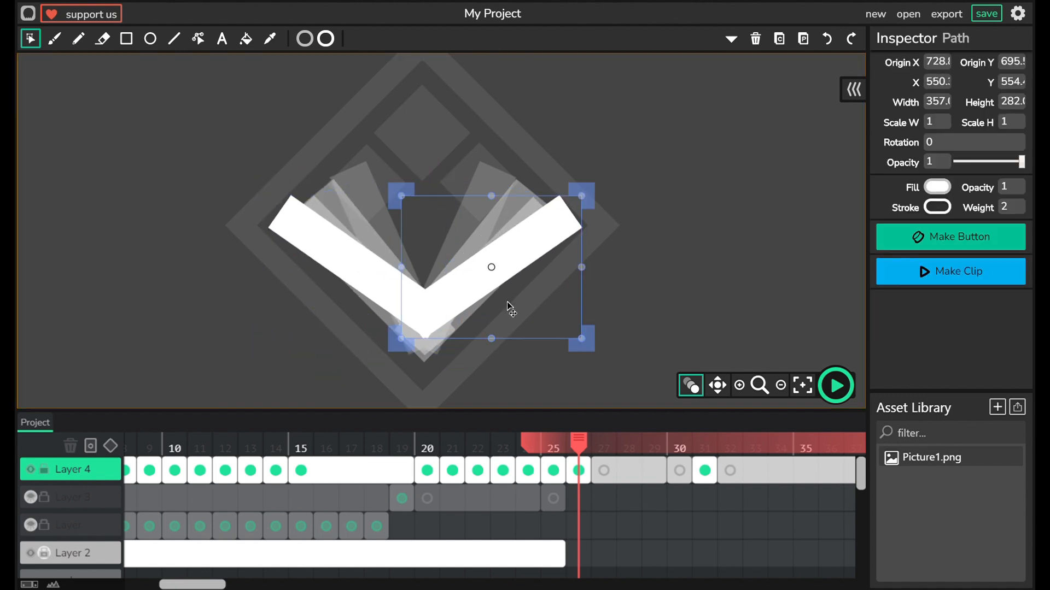
Step: Move both arms on frame 26 down together so their point sits on the tip of the traced V
{"action": "left_click", "coordinate": [405, 299]}
{"action": "left_click", "coordinate": [494, 290], "text": "shift"}
{"action": "left_click_drag", "start_coordinate": [494, 290], "coordinate": [492, 311]}
{"action": "left_click", "coordinate": [614, 372]}
{"action": "left_click", "coordinate": [405, 333]}
{"action": "left_click", "coordinate": [446, 323]}
{"action": "left_click", "coordinate": [448, 377]}
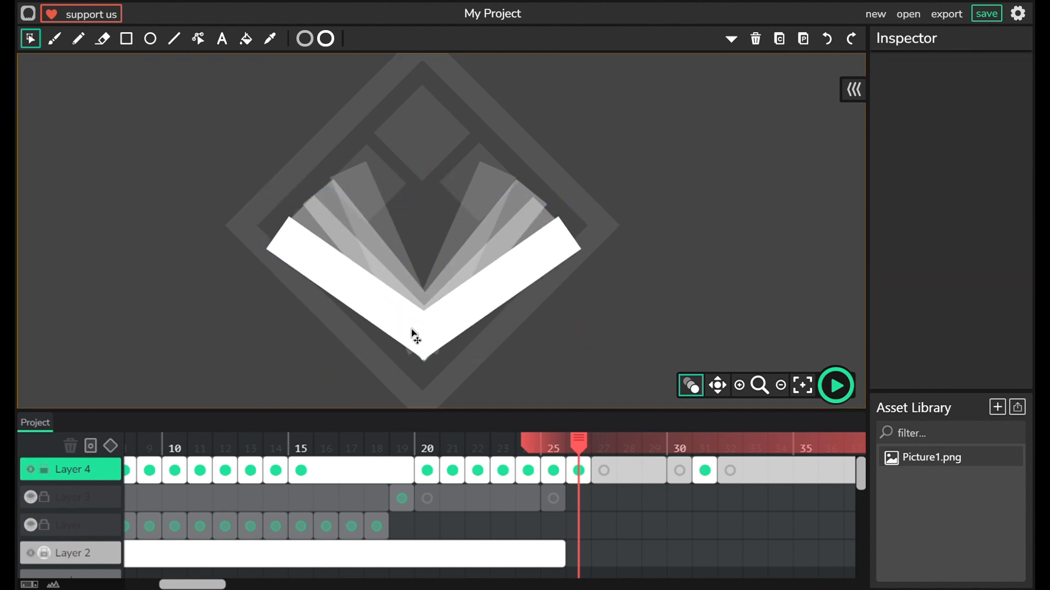
{"action": "left_click", "coordinate": [411, 331]}
{"action": "left_click", "coordinate": [453, 324], "text": "shift"}
Step: Copy frame 26 to frame 27 and rotate its arms 5 degrees further outwards, using -5 for the left arm
{"action": "left_click", "coordinate": [580, 472]}
{"action": "left_click", "coordinate": [488, 292]}
{"action": "left_click", "coordinate": [972, 144]}
{"action": "left_click", "coordinate": [372, 298]}
{"action": "left_click", "coordinate": [973, 145]}
{"action": "type", "text": "-5"}
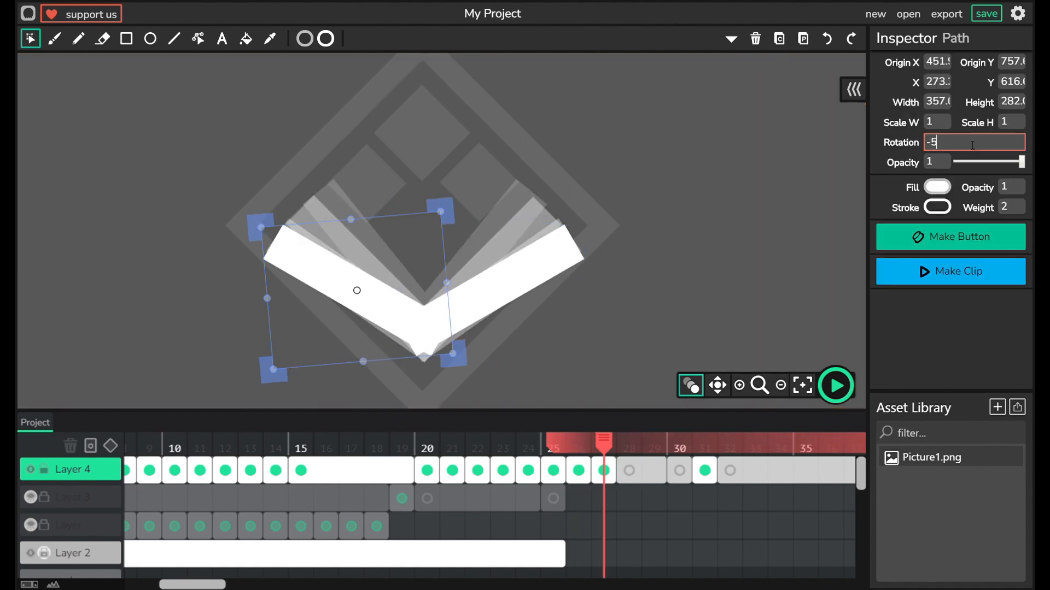
Step: Shift the arms on frame 27 outwards to close their point, and lower both onto the traced V's tip
{"action": "left_click", "coordinate": [542, 313]}
{"action": "left_click", "coordinate": [385, 311]}
{"action": "key", "text": "shift+Left"}
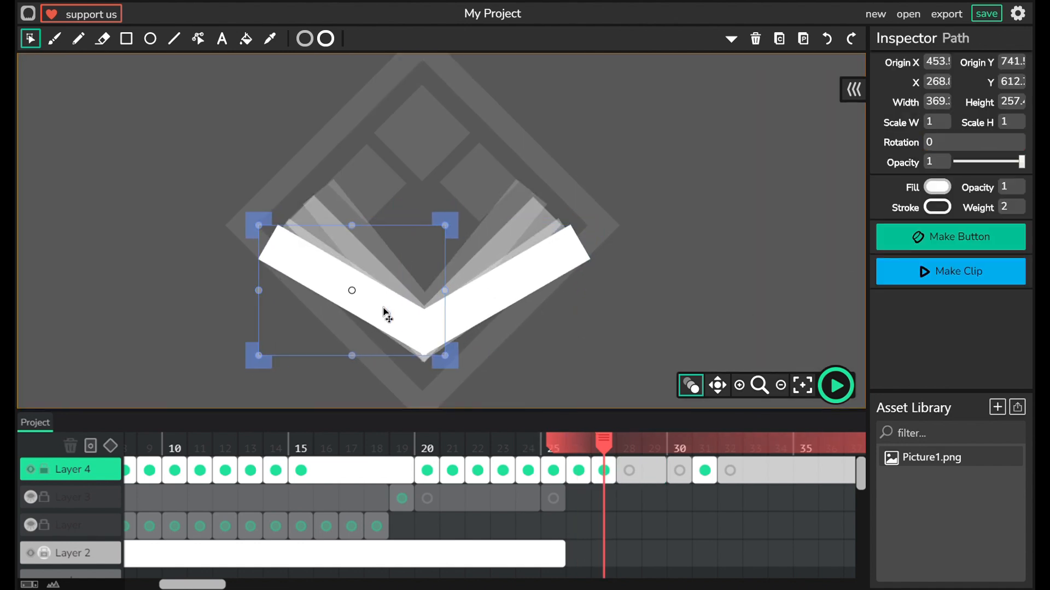
{"action": "left_click", "coordinate": [448, 324]}
{"action": "left_click", "coordinate": [405, 333], "text": "shift"}
{"action": "left_click_drag", "start_coordinate": [405, 333], "coordinate": [405, 338]}
Step: Step through frames 20 to 27 to check how the arms open
{"action": "left_click", "coordinate": [428, 468]}
{"action": "key", "text": "period"}
{"action": "key", "text": "period"}
{"action": "key", "text": "period"}
{"action": "key", "text": "period"}
{"action": "key", "text": "period"}
{"action": "key", "text": "period"}
{"action": "key", "text": "period"}
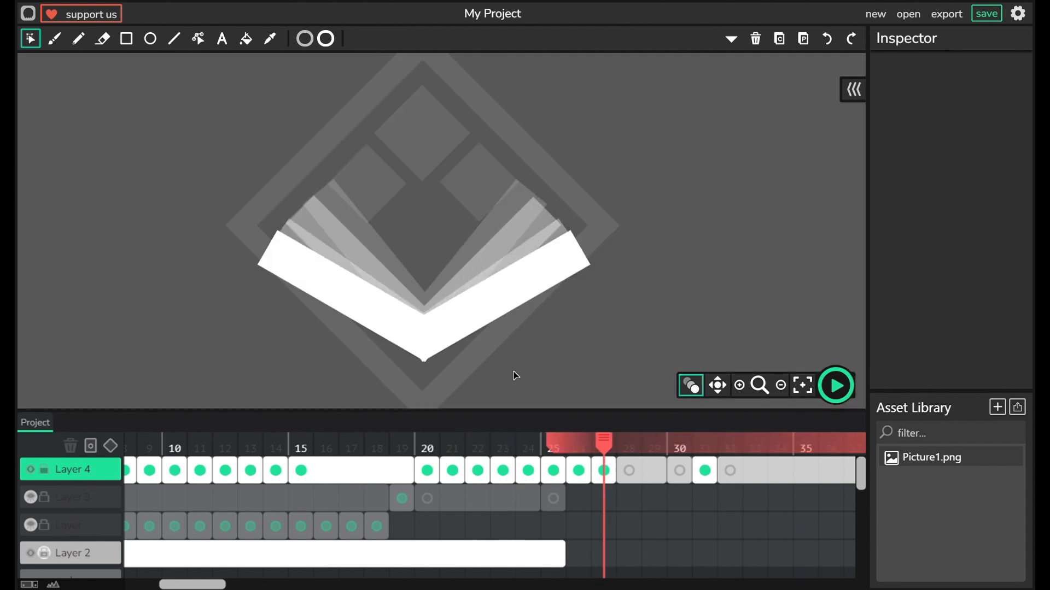
Step: Copy frame 27 to frame 28 and rotate its right arm by 2 degrees and its left arm by -2 degrees
{"action": "left_click", "coordinate": [474, 311]}
{"action": "left_click", "coordinate": [605, 472]}
{"action": "left_click", "coordinate": [628, 474]}
{"action": "key", "text": "ctrl+v"}
{"action": "left_click", "coordinate": [508, 292]}
{"action": "left_click", "coordinate": [961, 145]}
{"action": "type", "text": "2"}
{"action": "left_click", "coordinate": [351, 295]}
{"action": "left_click", "coordinate": [957, 141]}
{"action": "type", "text": "-2"}
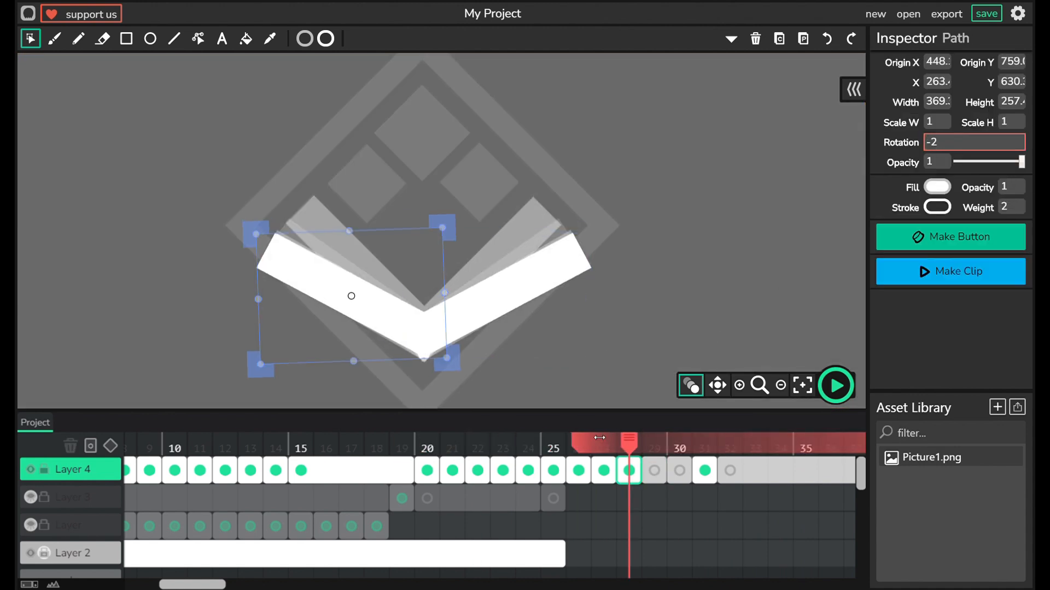
Step: Realign the lower ends of both arms on frame 28 with the traced V's tip
{"action": "left_click_drag", "start_coordinate": [470, 311], "coordinate": [474, 312]}
{"action": "left_click_drag", "start_coordinate": [406, 338], "coordinate": [454, 326]}
{"action": "left_click", "coordinate": [454, 323], "text": "shift"}
Step: Extend frame 28 through frame 30 and place a copy of frame 27 at frame 31, before the traced V on frame 32
{"action": "left_click_drag", "start_coordinate": [639, 471], "coordinate": [734, 460]}
{"action": "left_click", "coordinate": [710, 476]}
{"action": "left_click", "coordinate": [608, 480]}
{"action": "left_click", "coordinate": [710, 480]}
{"action": "key", "text": "ctrl+v"}
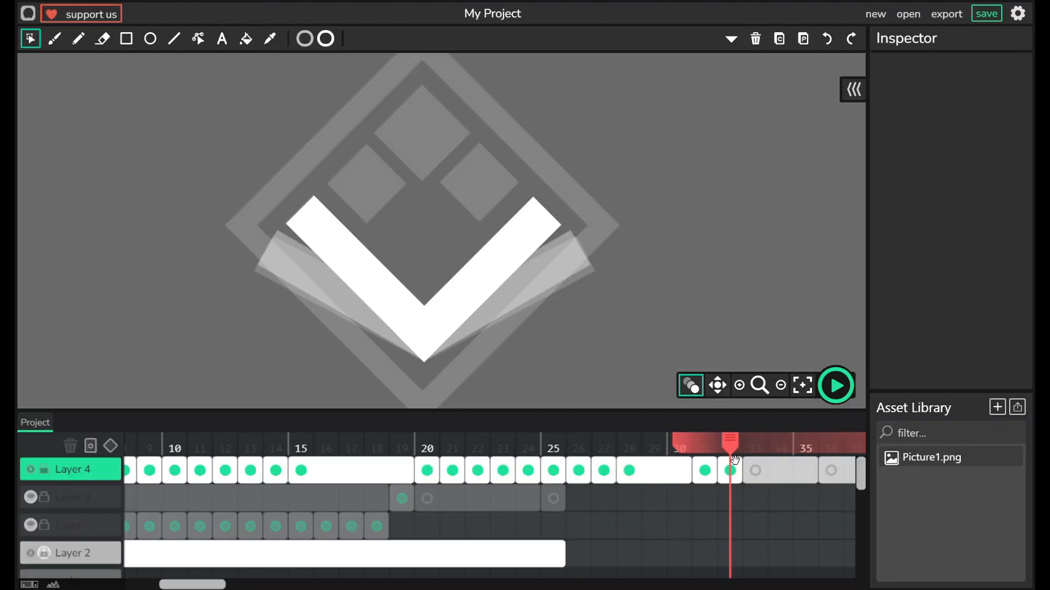
Step: Copy the V frame at frame 32 of Layer 4 to frames 34 and 33
{"action": "left_click", "coordinate": [731, 470]}
{"action": "key", "text": "ctrl+c"}
{"action": "left_click", "coordinate": [783, 477]}
{"action": "key", "text": "ctrl+v"}
{"action": "left_click", "coordinate": [757, 474]}
{"action": "key", "text": "ctrl+v"}
Step: Rotate the arms on frame 33 slightly outwards, using -2 degrees for the left arm, and preview the animation
{"action": "left_click", "coordinate": [506, 273]}
{"action": "left_click", "coordinate": [946, 146]}
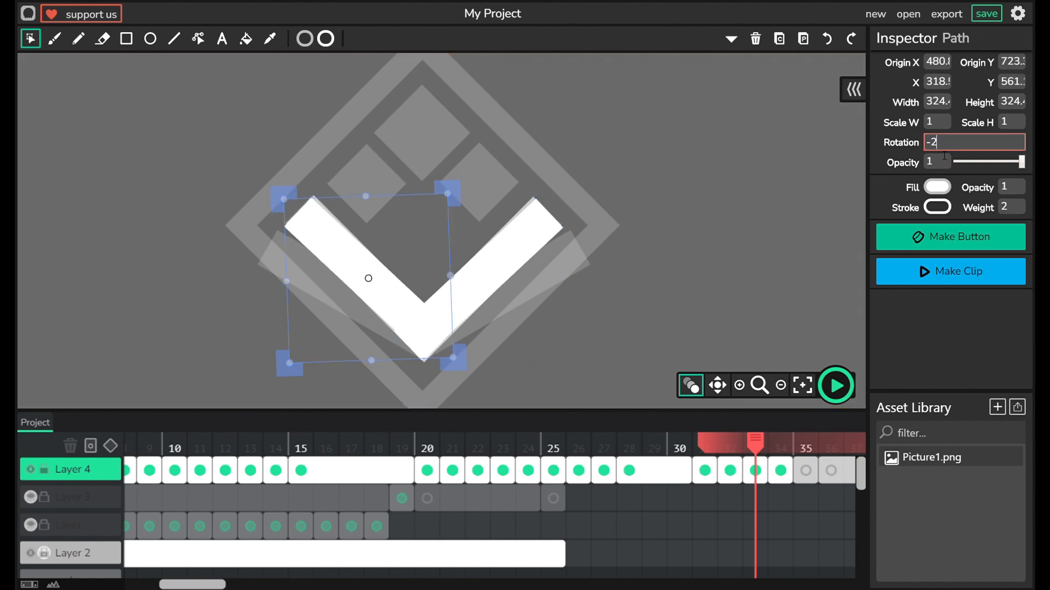
{"action": "type", "text": "-2"}
{"action": "left_click", "coordinate": [381, 303]}
{"action": "left_click", "coordinate": [836, 385]}
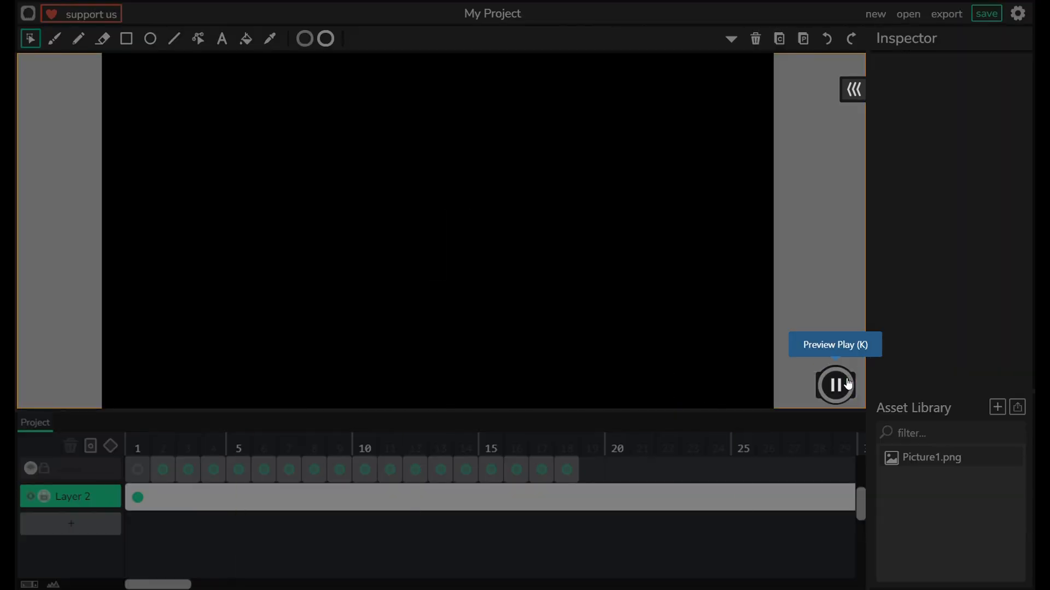
{"action": "left_click", "coordinate": [847, 384]}
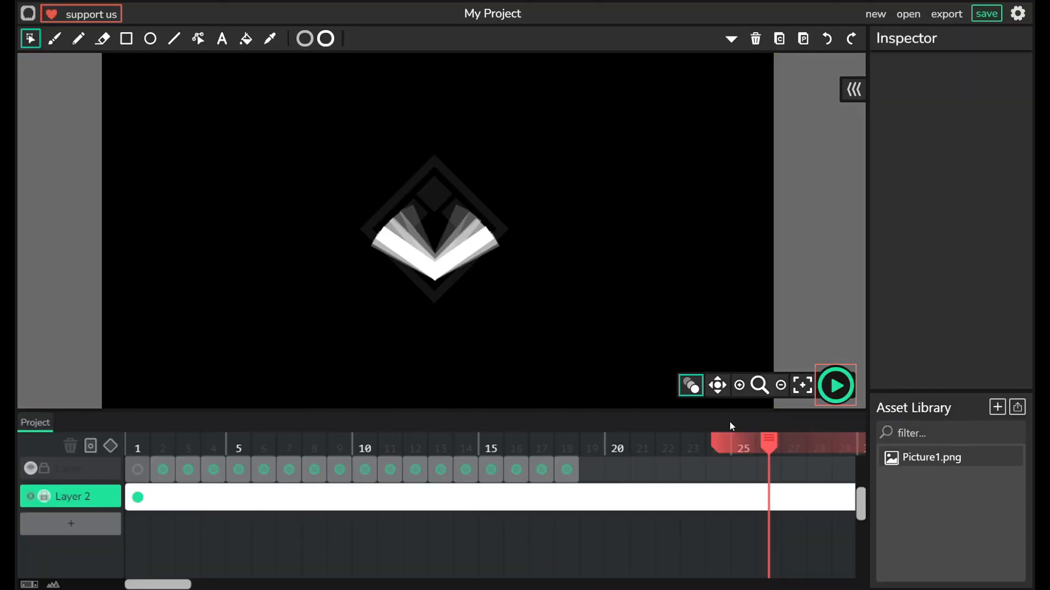
Step: Return to frame 25 and nudge its two arms sideways so they meet centrally
{"action": "left_click_drag", "start_coordinate": [728, 442], "coordinate": [751, 474]}
{"action": "scroll", "coordinate": [440, 233], "scroll_direction": "up", "scroll_amount": 5}
{"action": "left_click", "coordinate": [411, 281]}
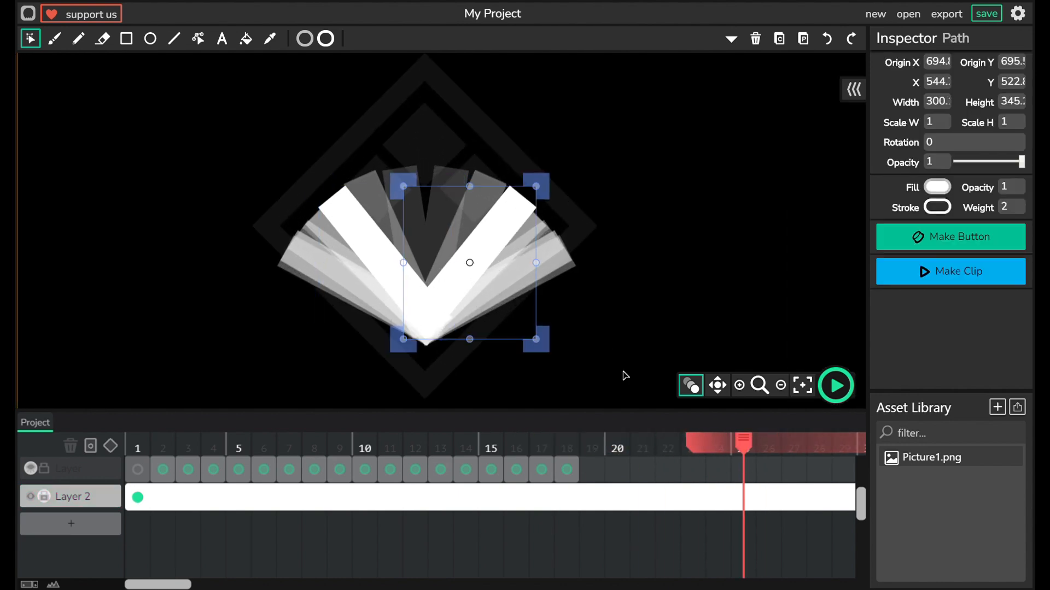
{"action": "left_click", "coordinate": [691, 385]}
{"action": "left_click", "coordinate": [410, 286]}
{"action": "left_click", "coordinate": [472, 273]}
{"action": "key", "text": "Left"}
{"action": "key", "text": "Left"}
{"action": "key", "text": "Left"}
{"action": "left_click", "coordinate": [405, 279]}
{"action": "key", "text": "Right"}
Step: Turn off onion skinning, preview the animation, and return to the right arm on frame 25 to adjust its alignment
{"action": "left_click", "coordinate": [692, 387]}
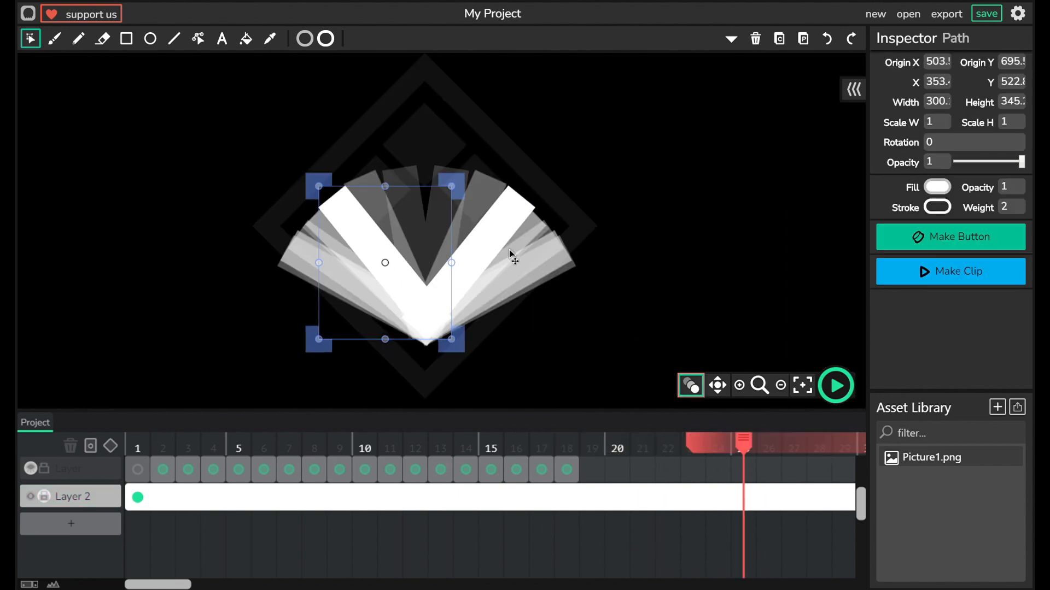
{"action": "left_click", "coordinate": [691, 386]}
{"action": "left_click", "coordinate": [836, 386]}
{"action": "left_click", "coordinate": [835, 386]}
{"action": "left_click_drag", "start_coordinate": [766, 444], "coordinate": [743, 475]}
{"action": "left_click", "coordinate": [487, 300]}
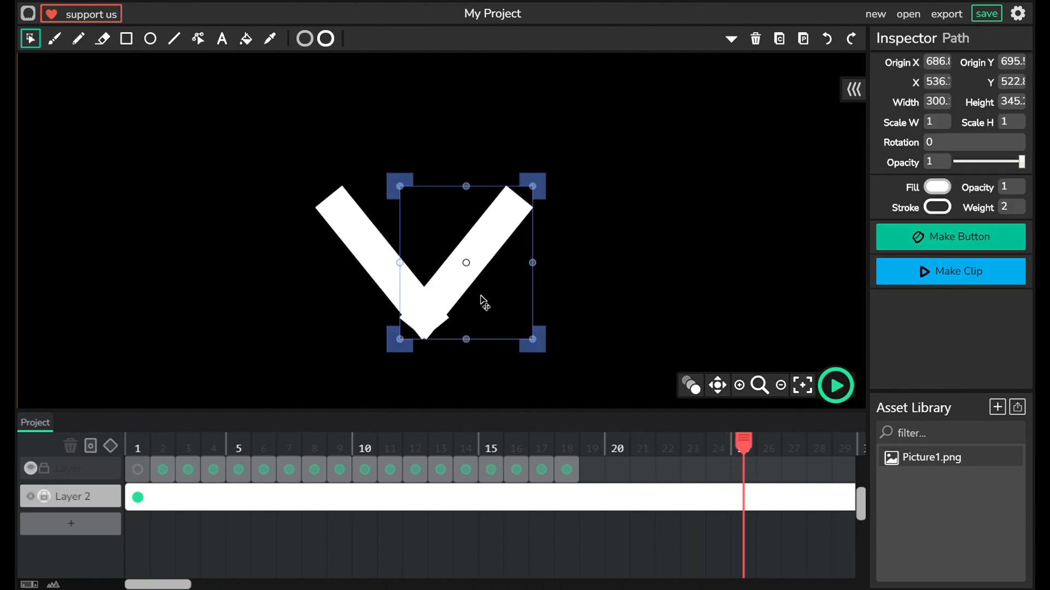
Step: Preview the animation, then return to frame 25 and adjust the alignment of its two arms
{"action": "left_click", "coordinate": [835, 386]}
{"action": "left_click", "coordinate": [835, 385]}
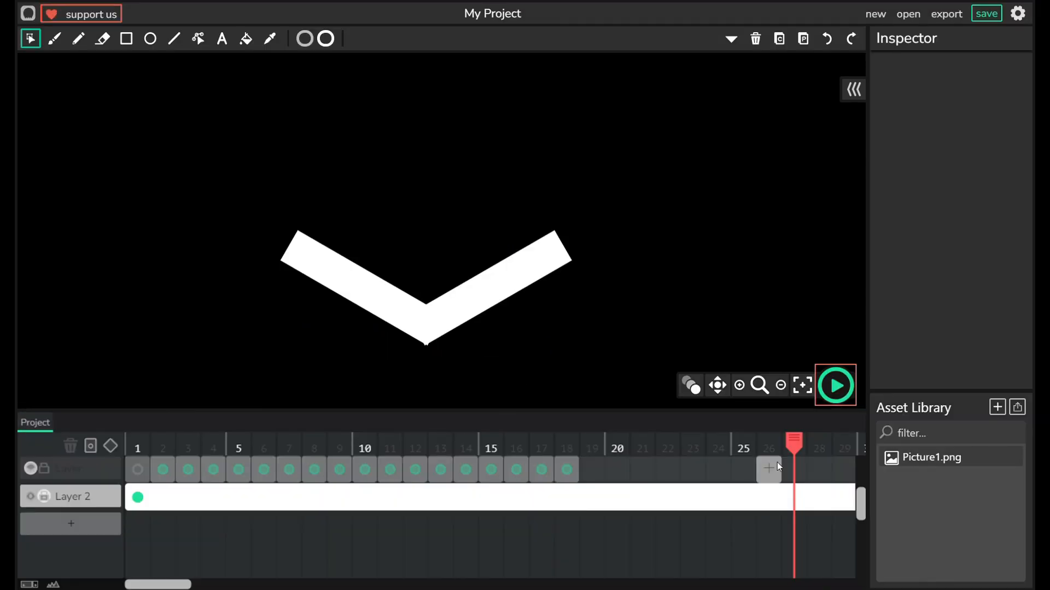
{"action": "left_click_drag", "start_coordinate": [776, 450], "coordinate": [743, 497]}
{"action": "left_click", "coordinate": [474, 298]}
{"action": "left_click", "coordinate": [399, 313]}
{"action": "left_click", "coordinate": [492, 298]}
Step: Go to frame 33 and adjust the left arm so it lines up with the right arm at the tip
{"action": "left_click_drag", "start_coordinate": [736, 454], "coordinate": [873, 453]}
{"action": "left_click", "coordinate": [398, 313]}
{"action": "left_click", "coordinate": [398, 313]}
{"action": "left_click", "coordinate": [399, 314]}
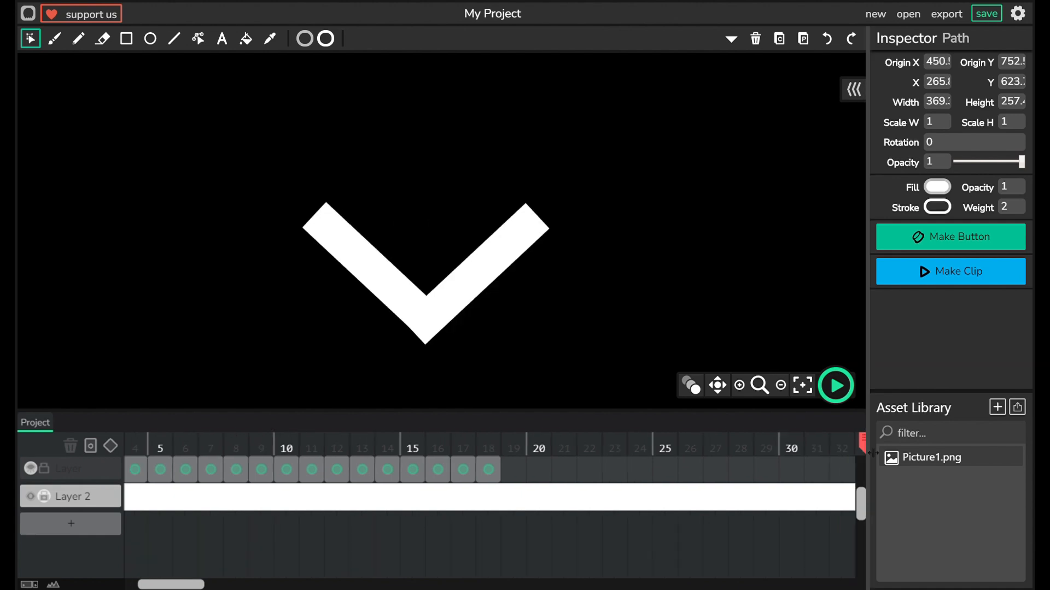
Step: Preview the whole bar-to-V animation several times with the full canvas in view
{"action": "left_click", "coordinate": [835, 385]}
{"action": "key", "text": "k"}
{"action": "scroll", "coordinate": [539, 303], "scroll_direction": "down", "scroll_amount": 5}
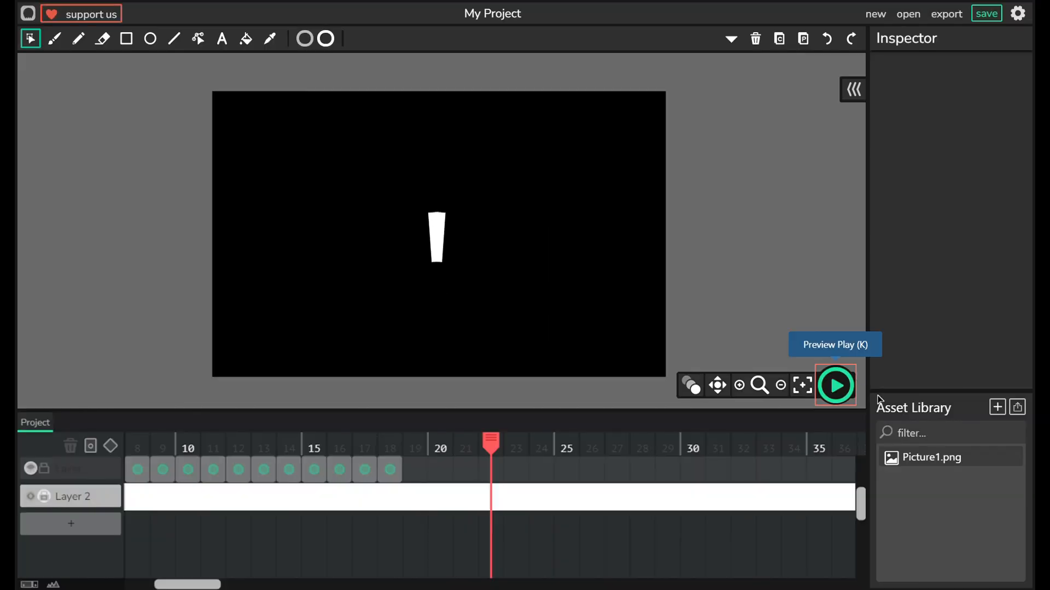
{"action": "left_click", "coordinate": [846, 398]}
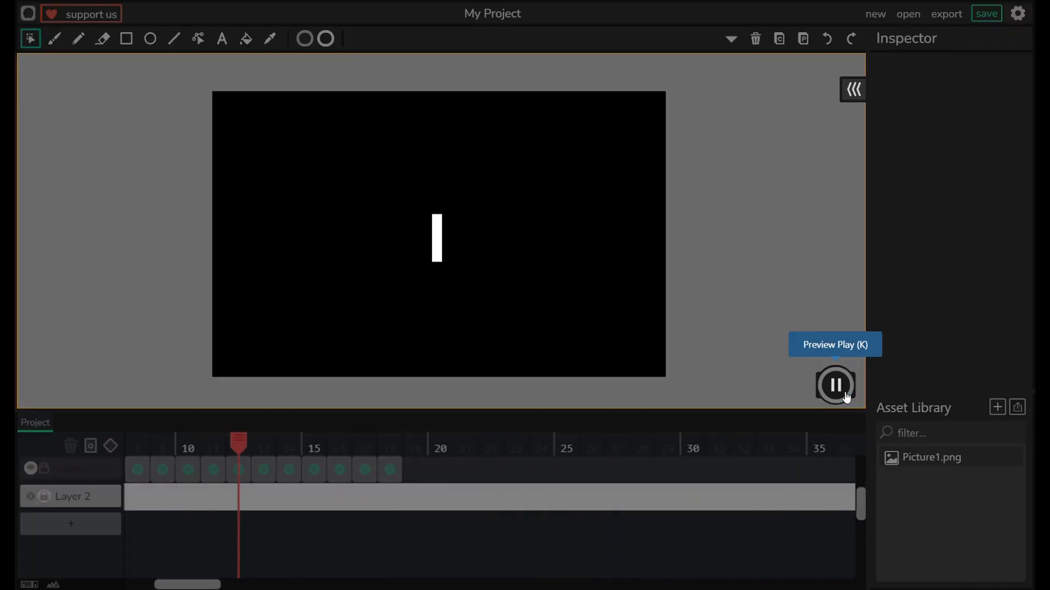
{"action": "left_click", "coordinate": [846, 398]}
{"action": "left_click", "coordinate": [847, 397]}
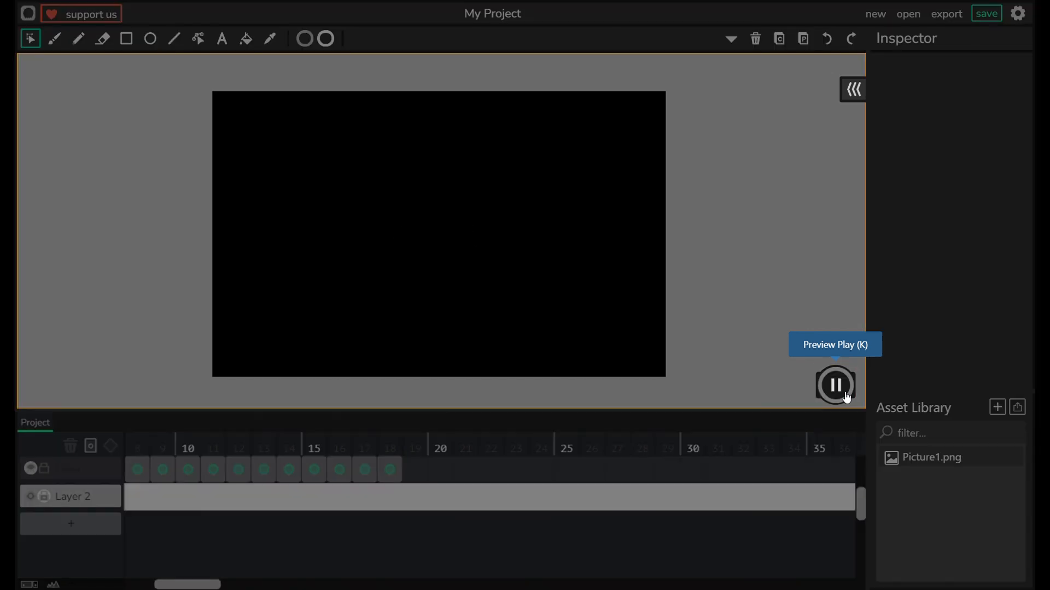
{"action": "left_click", "coordinate": [847, 397]}
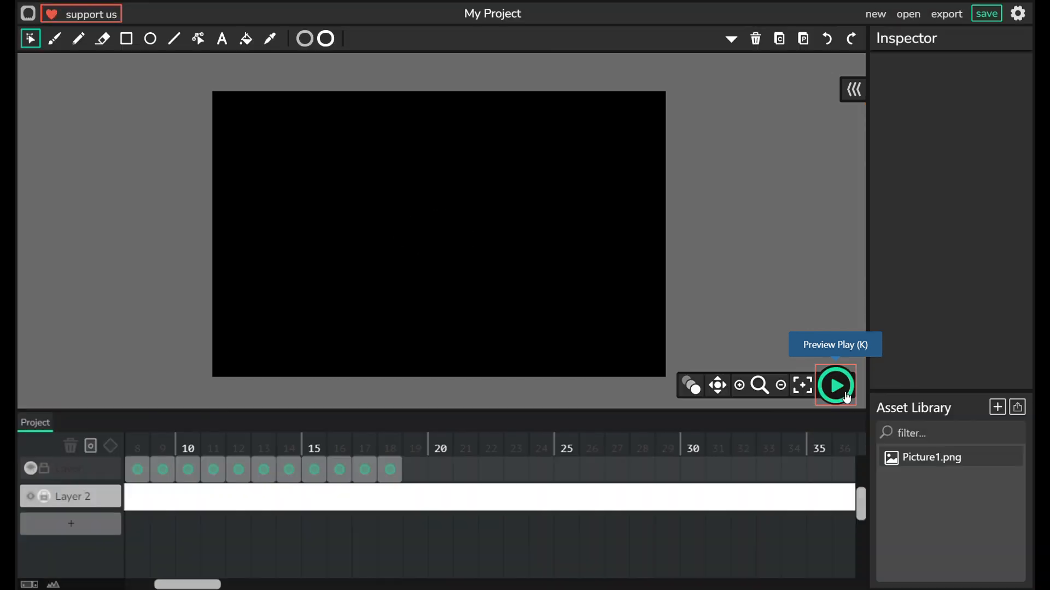
{"action": "left_click", "coordinate": [846, 397]}
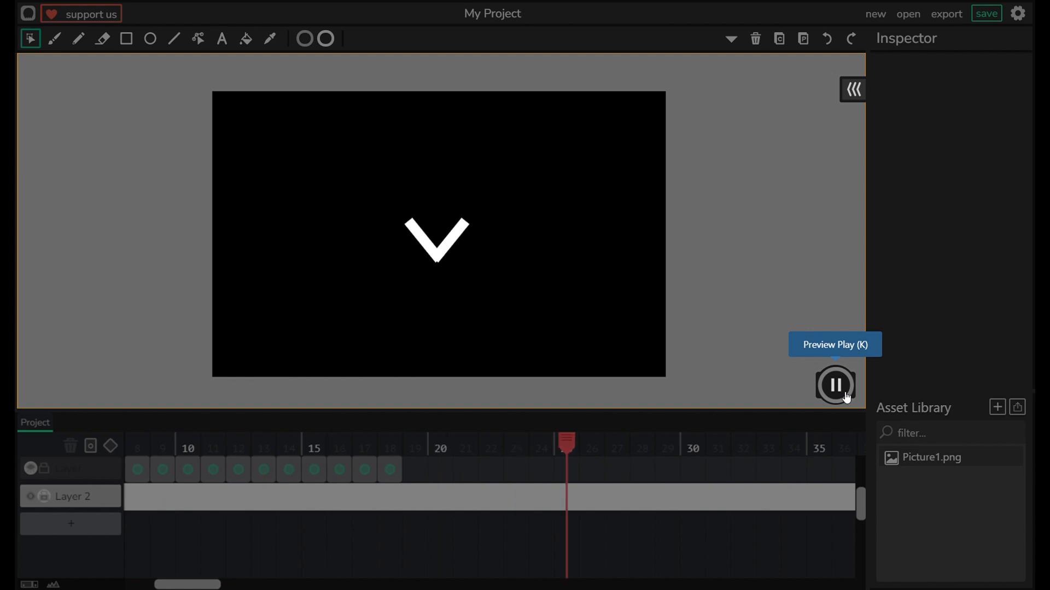
{"action": "left_click", "coordinate": [846, 398]}
{"action": "left_click", "coordinate": [847, 397]}
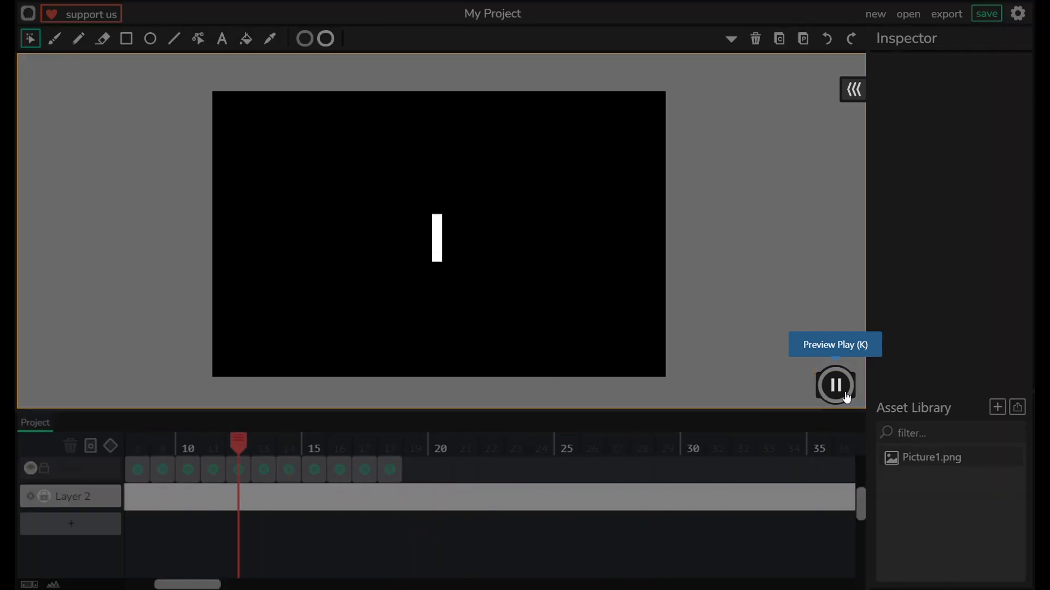
{"action": "left_click", "coordinate": [846, 397]}
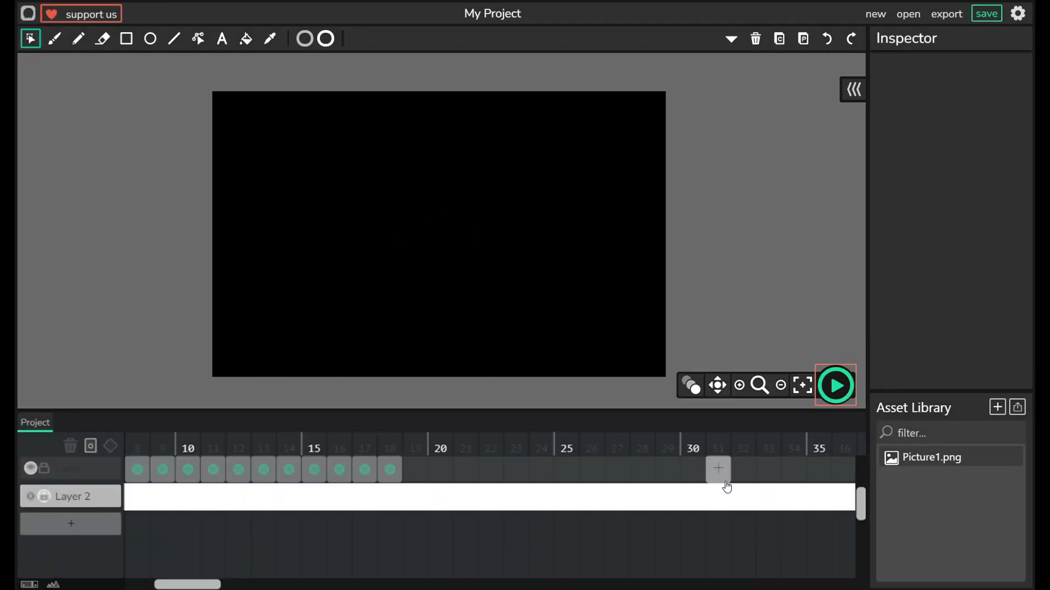
Step: Extend the V frame at frame 34 of Layer 4 over the blank frames that follow it
{"action": "scroll", "coordinate": [616, 511], "scroll_direction": "up", "scroll_amount": 2}
{"action": "scroll", "coordinate": [616, 510], "scroll_direction": "right", "scroll_amount": 3}
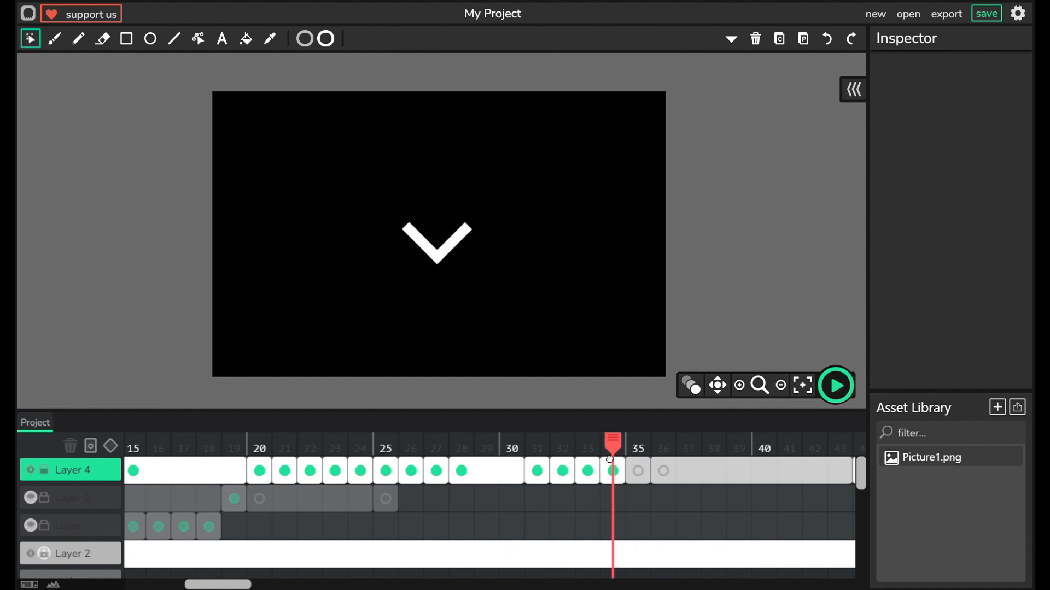
{"action": "left_click_drag", "start_coordinate": [625, 474], "coordinate": [799, 475]}
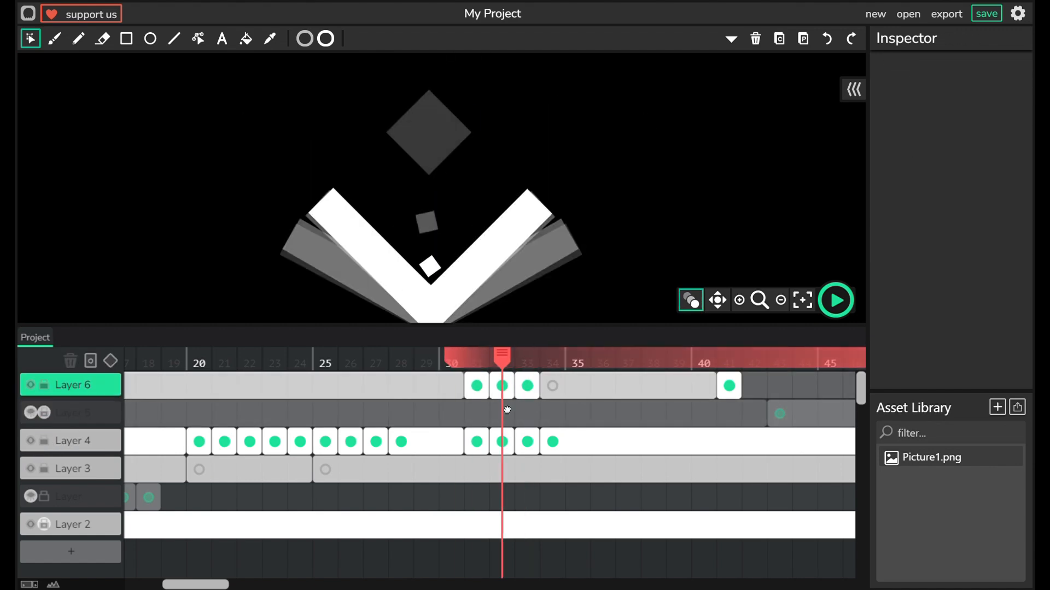
Step: Select the empty frame 34 on Layer 6 to continue the falling square, and preview the animation
{"action": "left_click", "coordinate": [553, 385]}
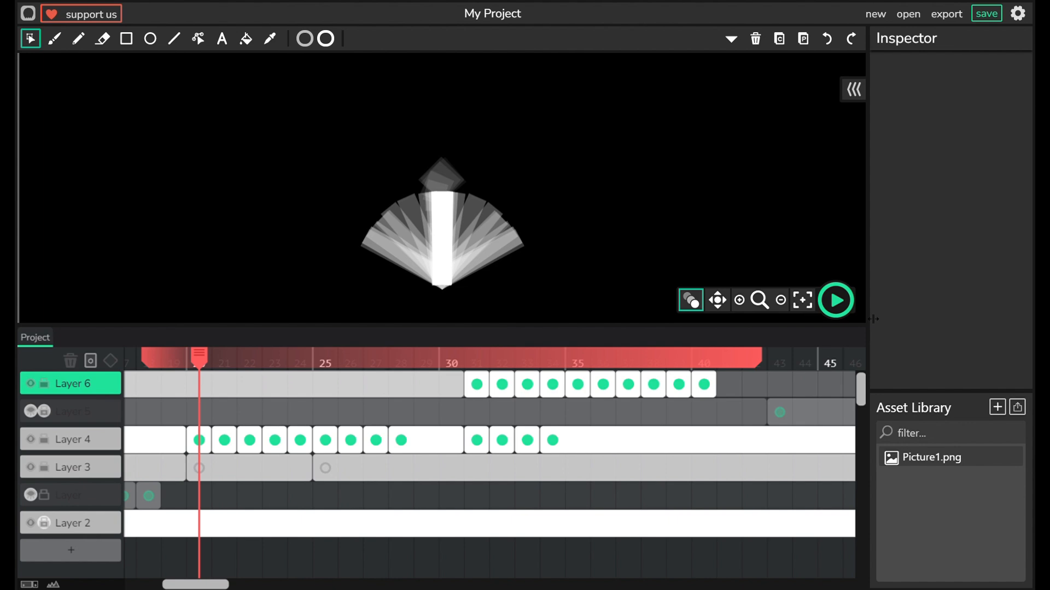
{"action": "left_click", "coordinate": [846, 306]}
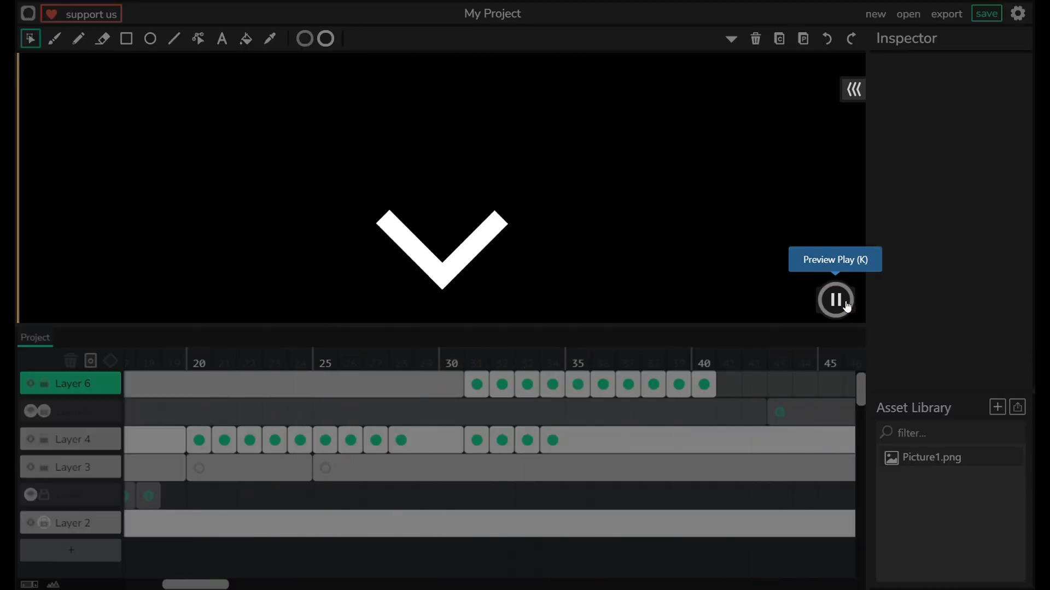
{"action": "left_click", "coordinate": [846, 306]}
{"action": "left_click", "coordinate": [842, 307]}
{"action": "left_click", "coordinate": [842, 307]}
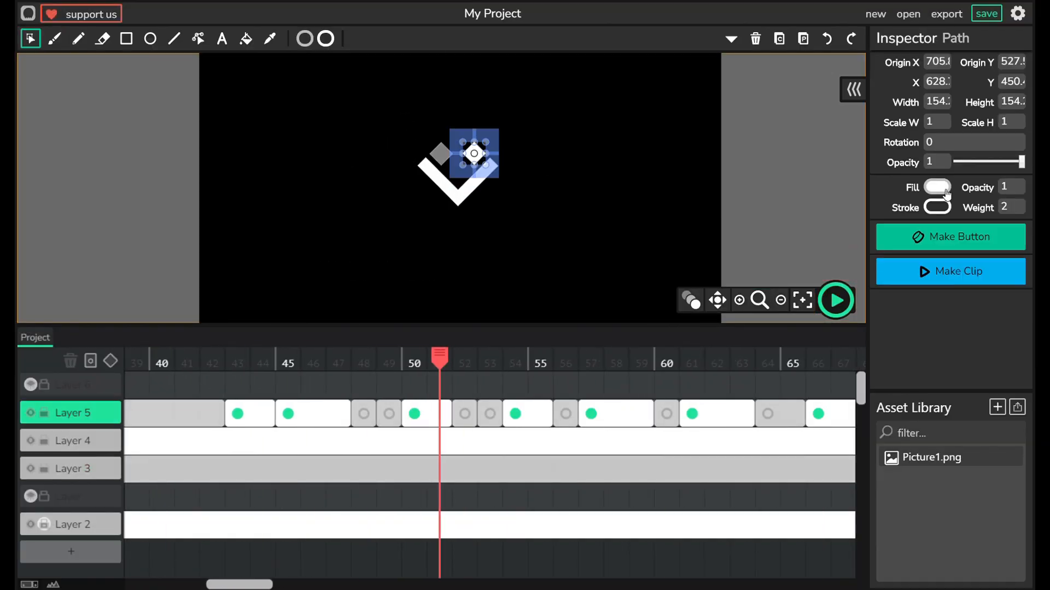
Step: Open the fill colour of the small right-hand diamond at frame 51 of Layer 5, and preview the animation
{"action": "left_click", "coordinate": [937, 187]}
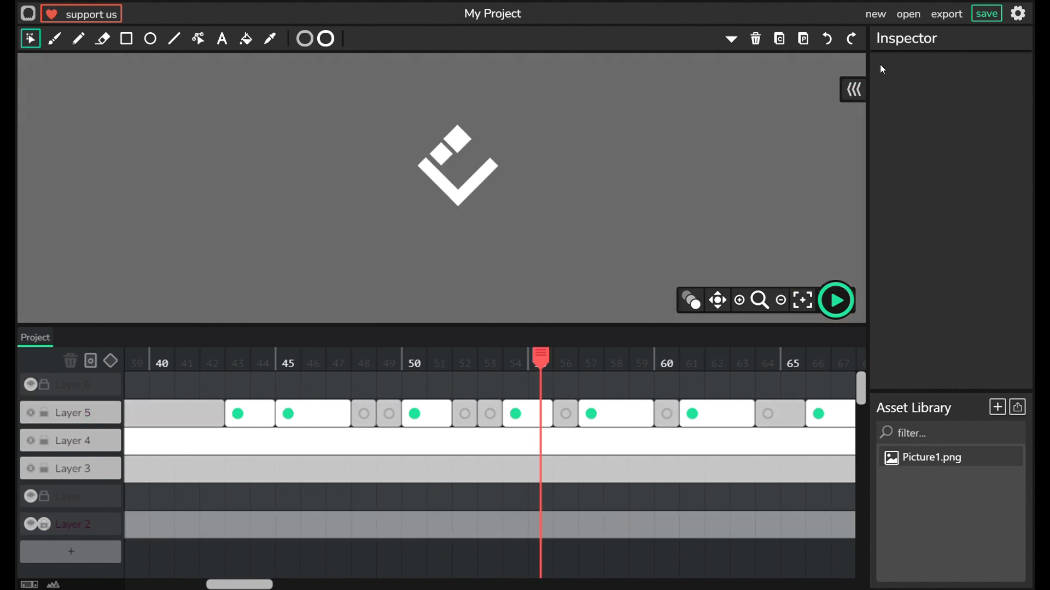
{"action": "left_click", "coordinate": [835, 300]}
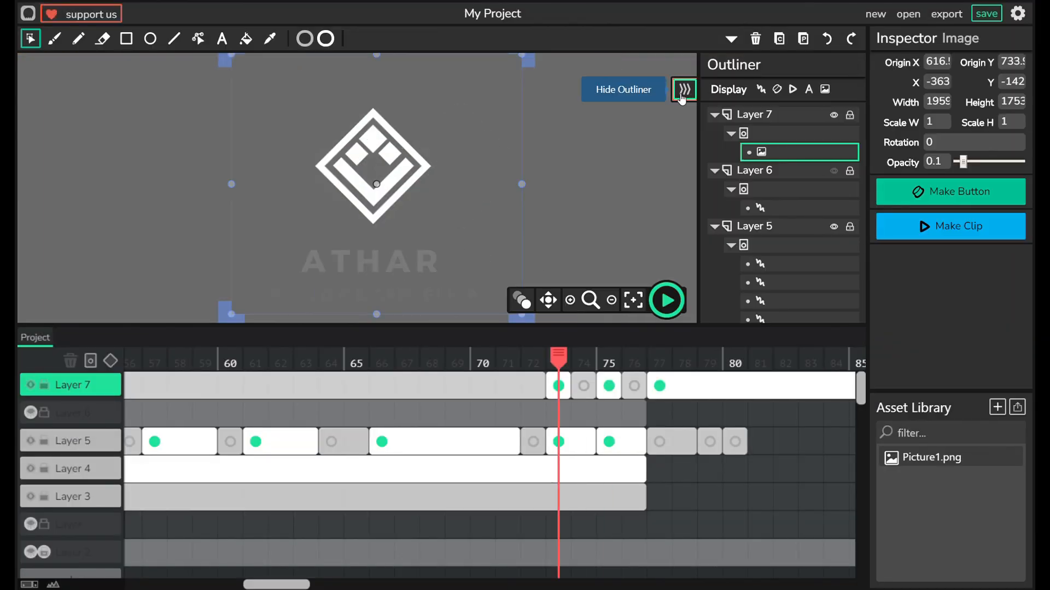
Step: Hide the Outliner, switch to the Eraser tool and preview the logo reveal
{"action": "left_click", "coordinate": [682, 89]}
{"action": "key", "text": "e"}
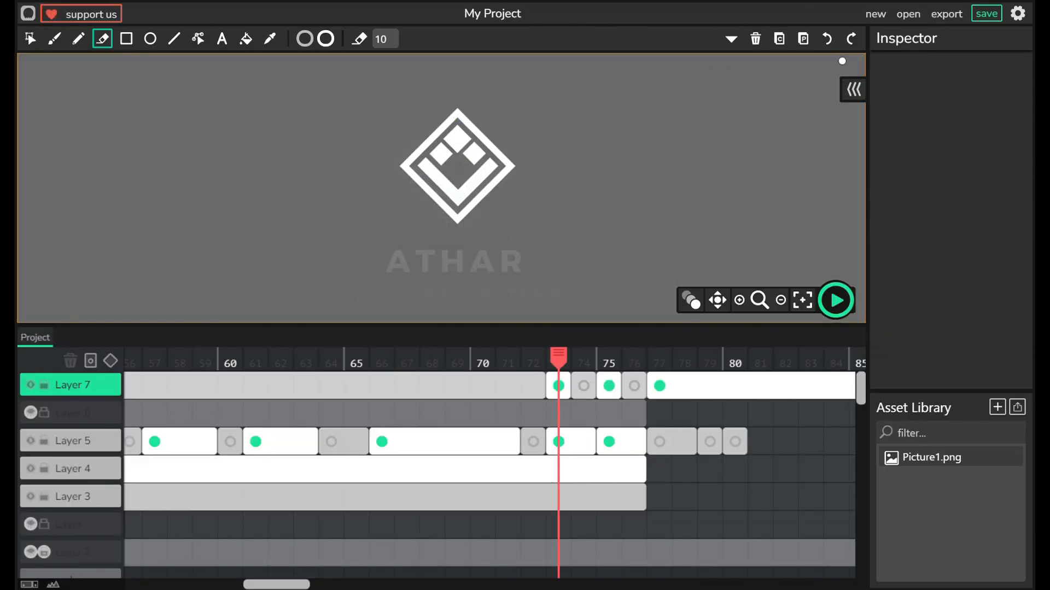
{"action": "left_click", "coordinate": [835, 300]}
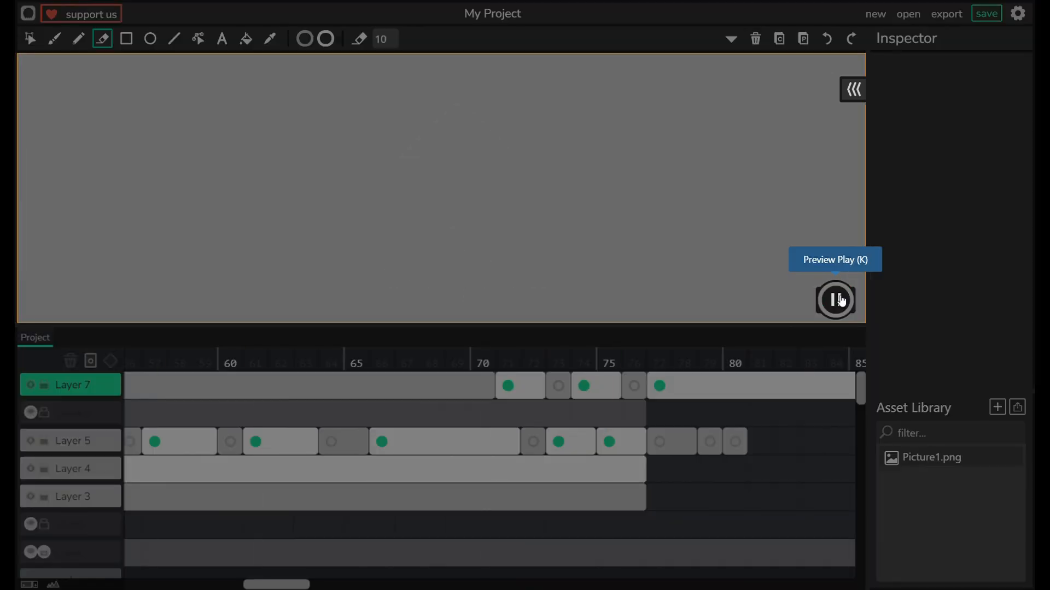
{"action": "left_click", "coordinate": [841, 300]}
Step: Tighten the timing of the glowing logo frames after frame 77 on Layer 7, and preview the animation
{"action": "scroll", "coordinate": [478, 396], "scroll_direction": "right", "scroll_amount": 5}
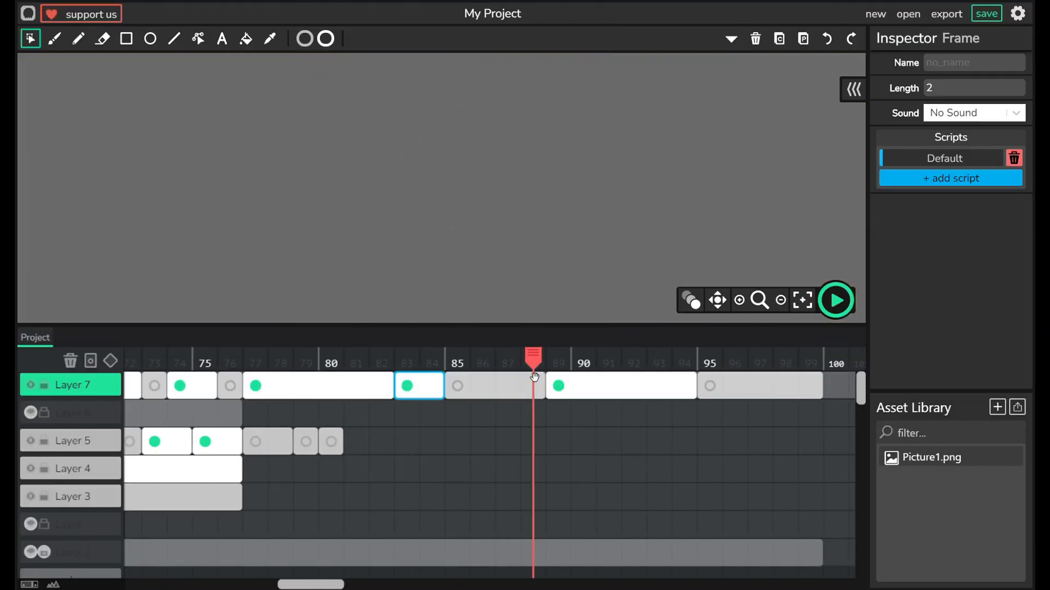
{"action": "left_click", "coordinate": [468, 386]}
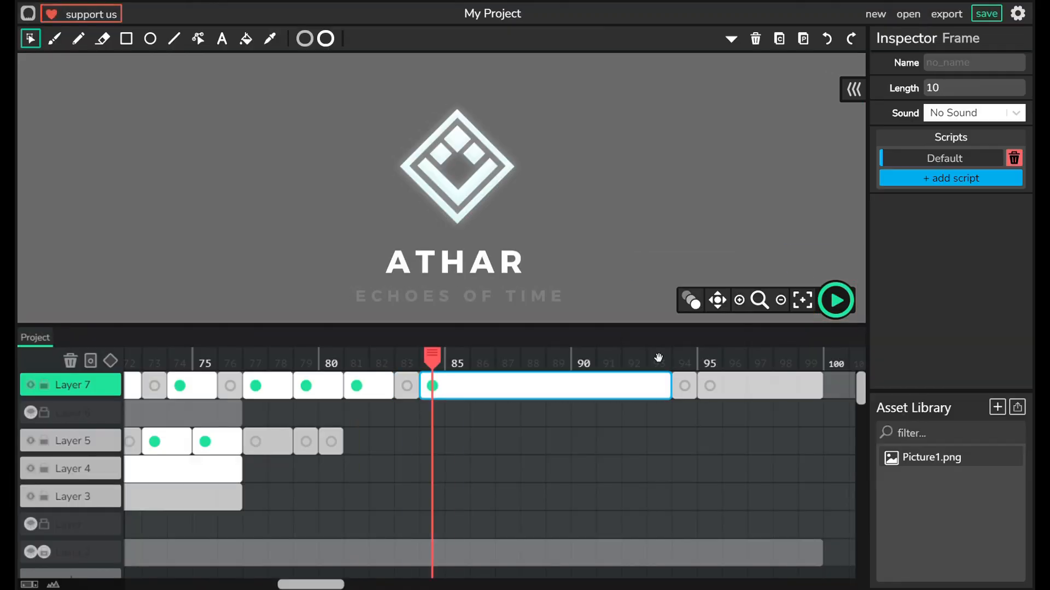
{"action": "left_click", "coordinate": [840, 302]}
{"action": "left_click", "coordinate": [837, 302]}
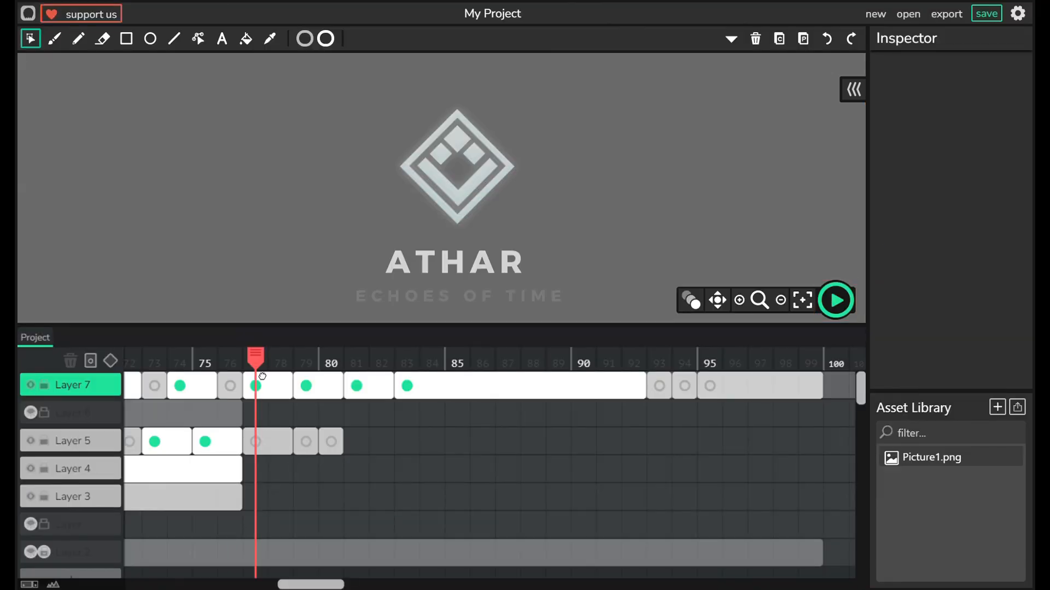
{"action": "left_click", "coordinate": [839, 302]}
{"action": "left_click", "coordinate": [840, 302]}
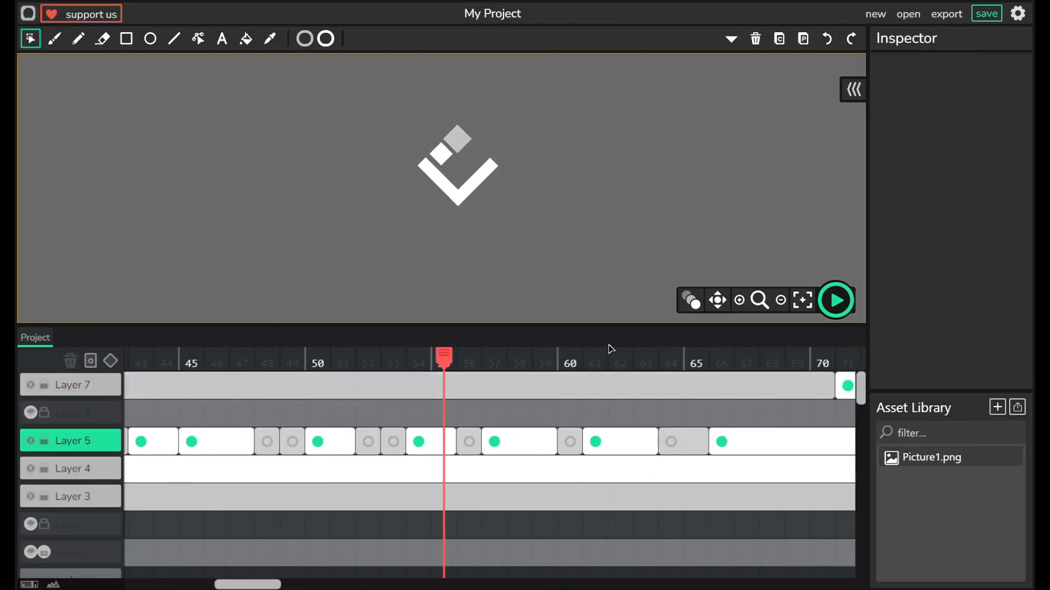
Step: Scrub through the Layer 5 diamond frames, deselect the diamond outline and preview the animation
{"action": "left_click", "coordinate": [610, 356]}
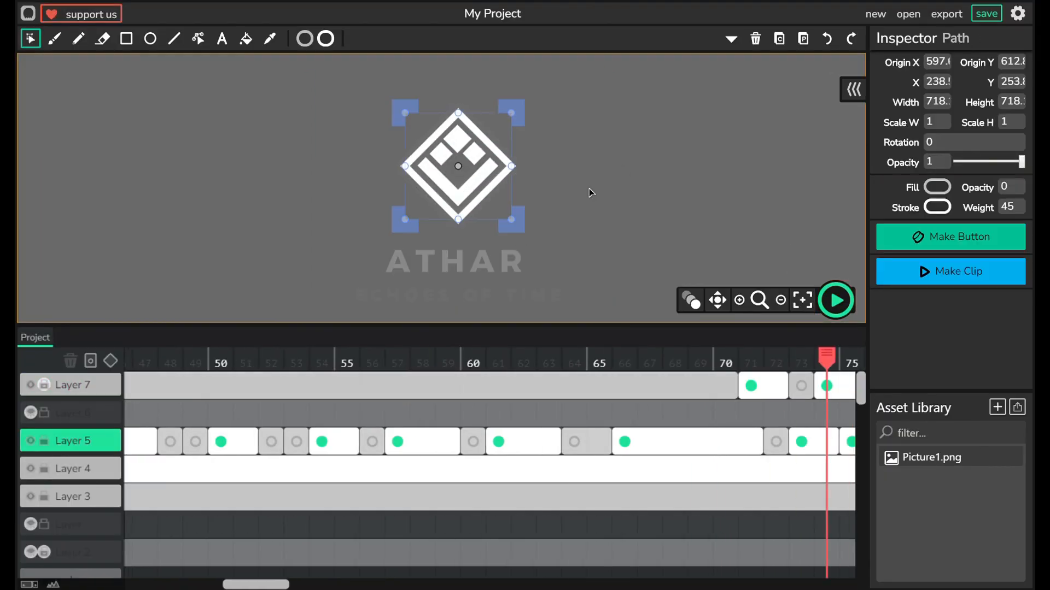
{"action": "left_click", "coordinate": [589, 188]}
{"action": "left_click", "coordinate": [835, 301]}
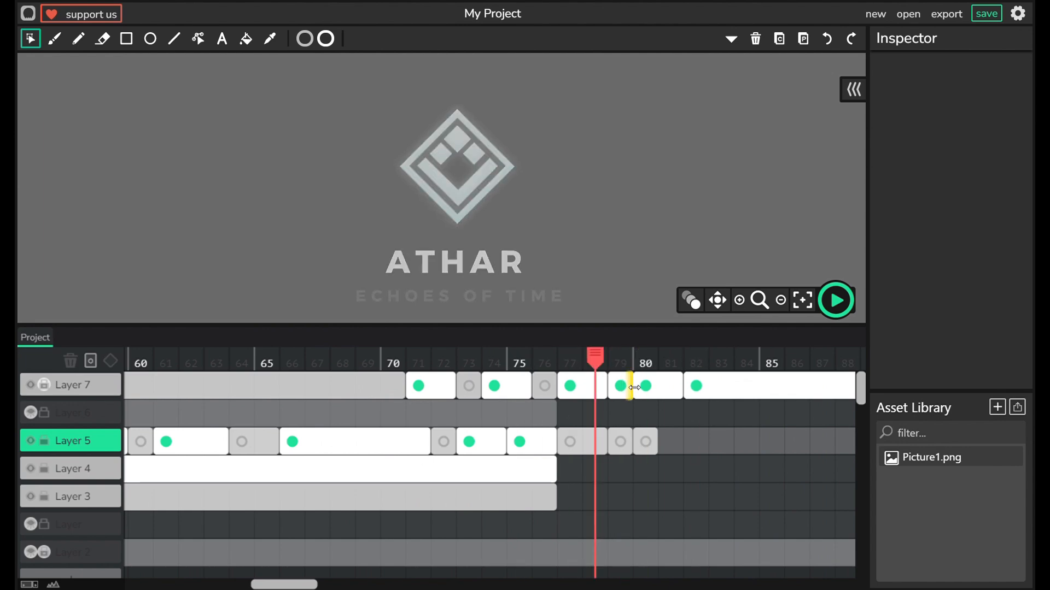
Step: Extend the frame at 79 on Layer 7 to two frames long, and preview the animation
{"action": "left_click_drag", "start_coordinate": [634, 387], "coordinate": [660, 387]}
{"action": "left_click", "coordinate": [621, 386]}
{"action": "left_click", "coordinate": [457, 164]}
{"action": "left_click", "coordinate": [835, 300]}
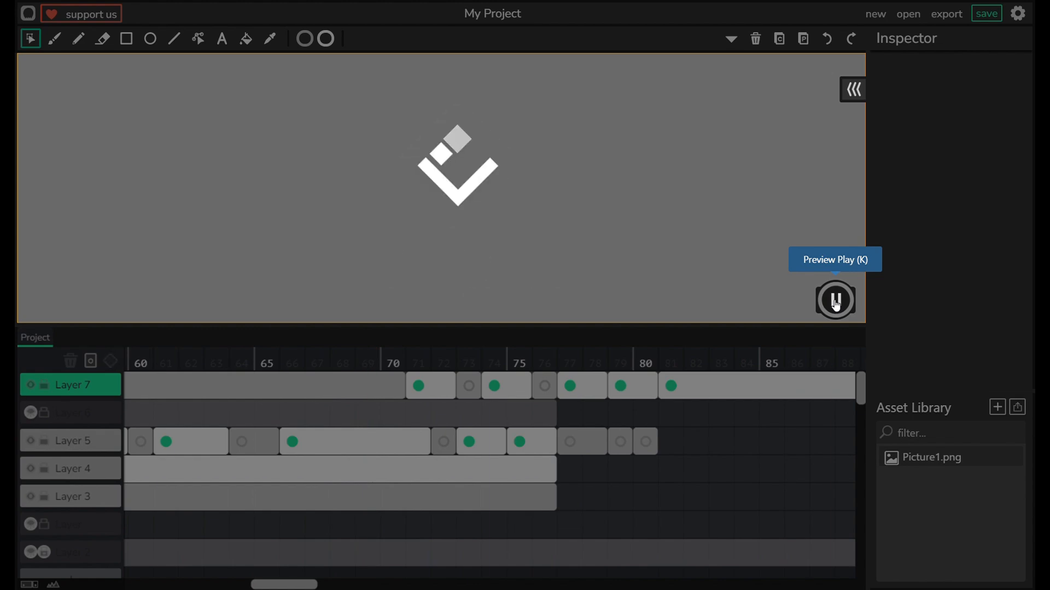
{"action": "left_click", "coordinate": [836, 301]}
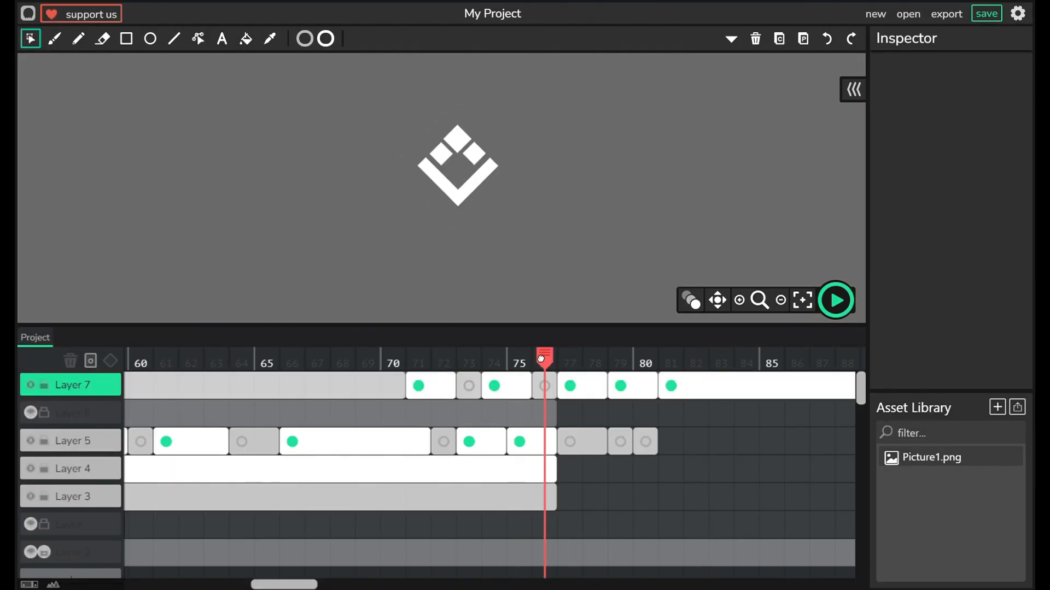
Step: Try moving all Layer 7 frames from frame 77 onwards two frames later, and preview the timing
{"action": "left_click_drag", "start_coordinate": [541, 359], "coordinate": [545, 359]}
{"action": "left_click_drag", "start_coordinate": [581, 413], "coordinate": [848, 387]}
{"action": "left_click_drag", "start_coordinate": [481, 385], "coordinate": [531, 386]}
{"action": "left_click", "coordinate": [436, 364]}
{"action": "left_click", "coordinate": [835, 306]}
{"action": "left_click", "coordinate": [835, 306]}
{"action": "left_click", "coordinate": [832, 305]}
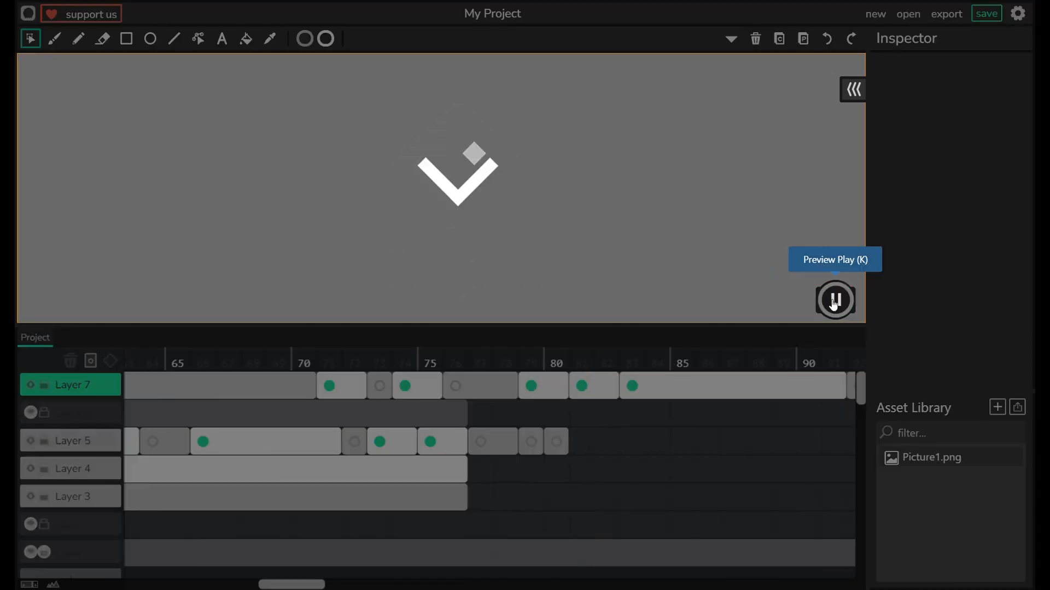
{"action": "left_click", "coordinate": [833, 304]}
Step: Move the final logo frames on Layer 7 two frames earlier so they start at frame 77
{"action": "left_click_drag", "start_coordinate": [405, 363], "coordinate": [464, 367]}
{"action": "left_click_drag", "start_coordinate": [533, 413], "coordinate": [820, 387]}
{"action": "left_click_drag", "start_coordinate": [617, 385], "coordinate": [592, 383]}
{"action": "left_click_drag", "start_coordinate": [506, 386], "coordinate": [481, 386]}
Step: Shorten the frame at 75 on Layer 5 to one frame long, and preview the animation
{"action": "left_click_drag", "start_coordinate": [279, 364], "coordinate": [457, 337]}
{"action": "left_click_drag", "start_coordinate": [465, 442], "coordinate": [442, 441]}
{"action": "left_click", "coordinate": [838, 308]}
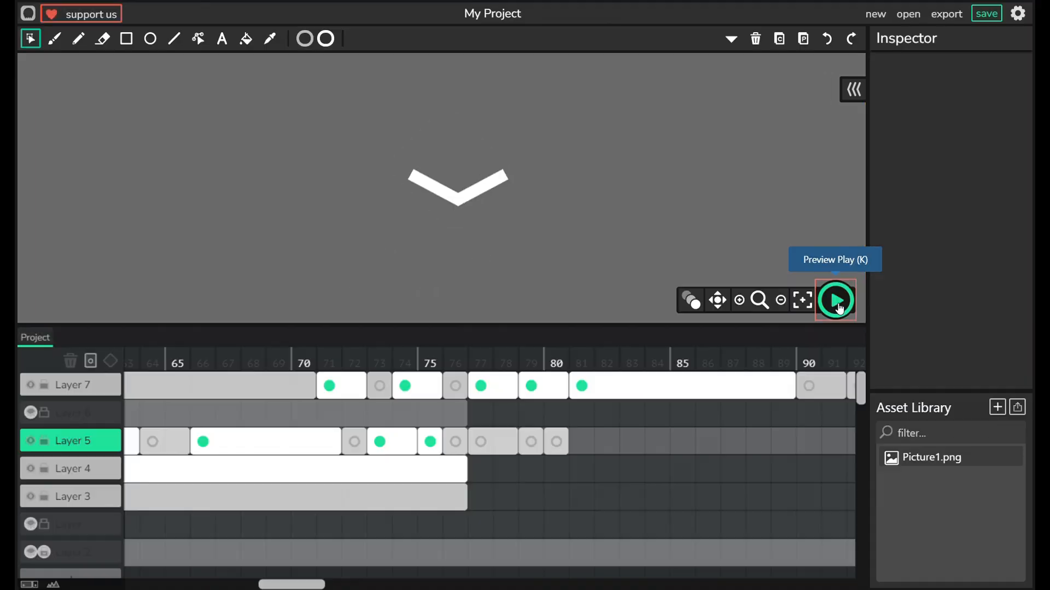